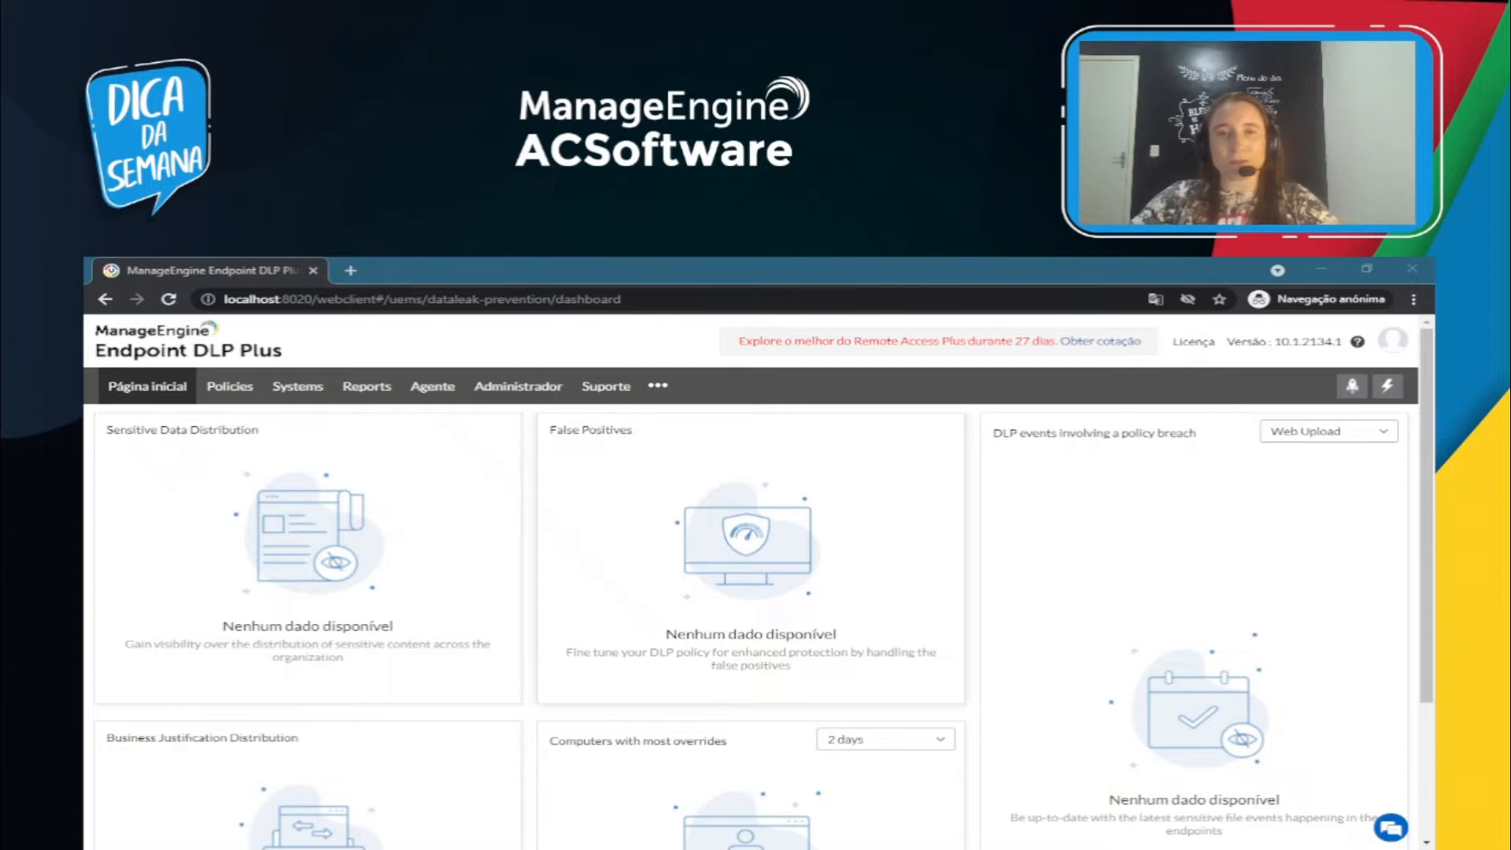
pyautogui.scroll(-2, 756, 582)
pyautogui.scroll(2, 755, 582)
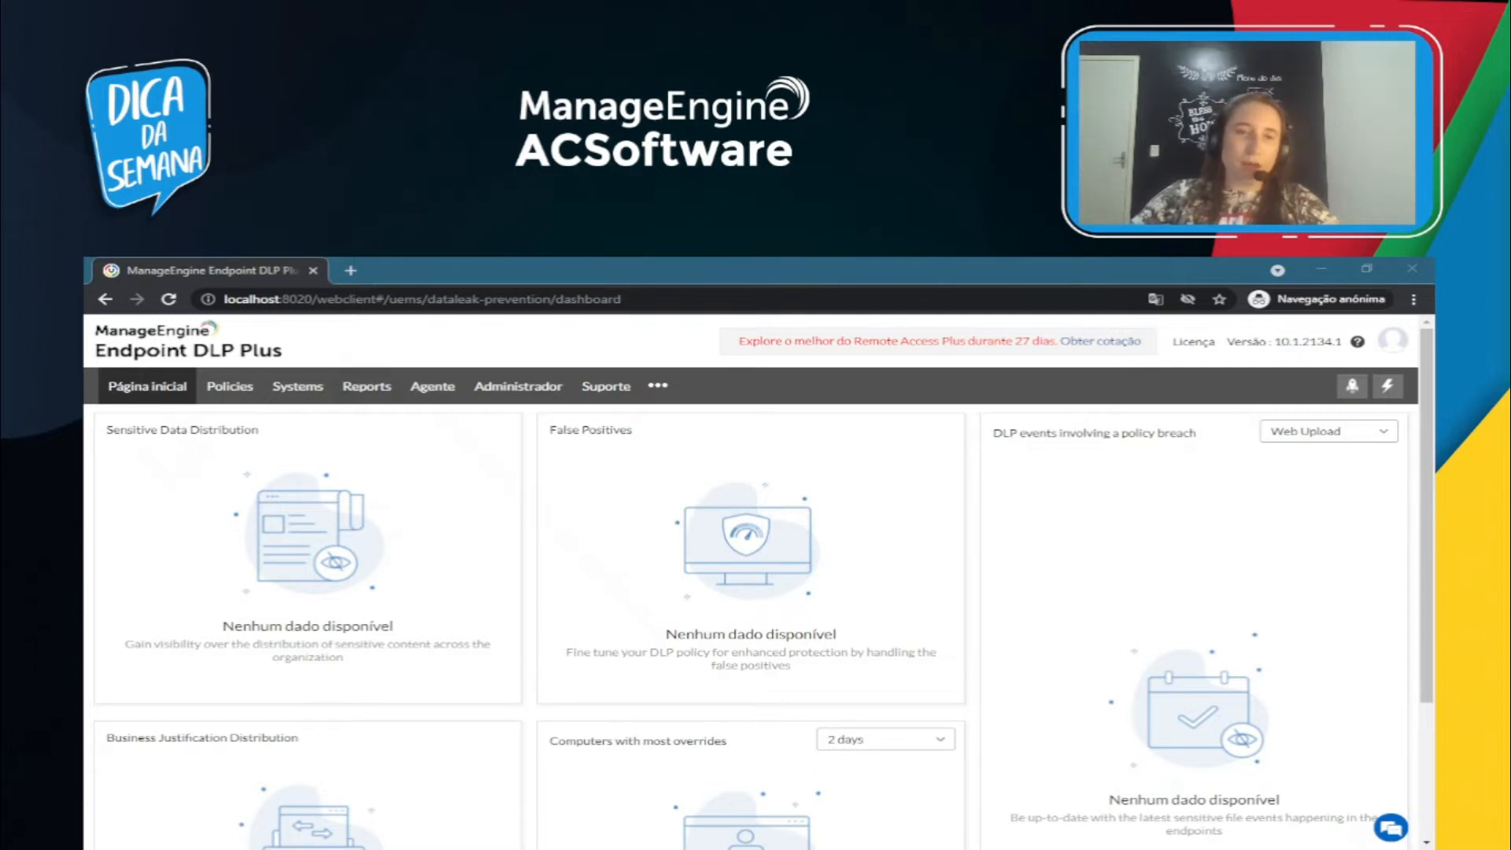
# - Start creating a new set of data rules under Policies and browse the predefined rules
pyautogui.click(224, 389)
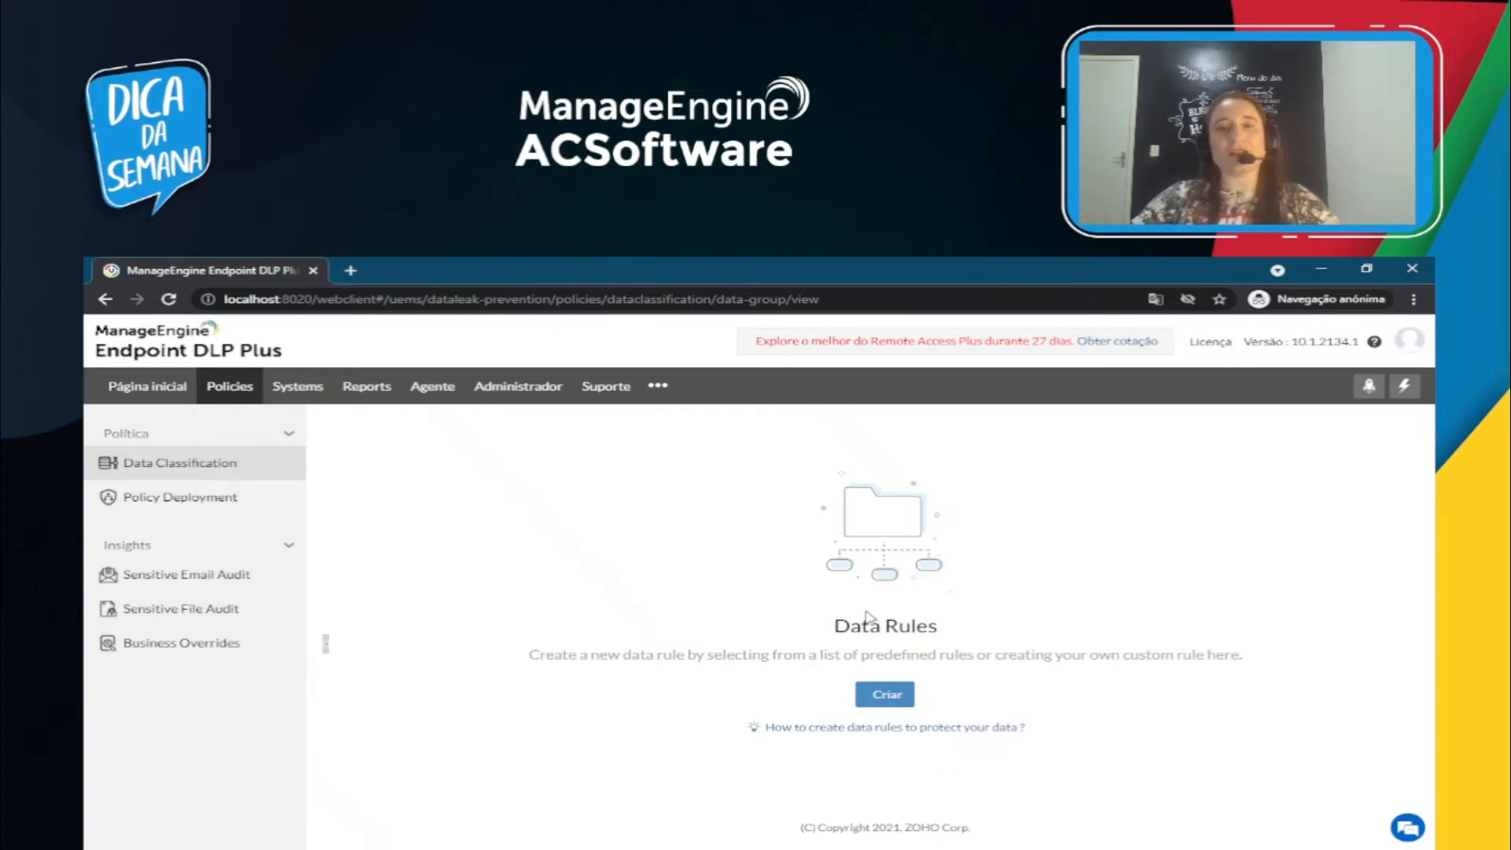
pyautogui.click(889, 696)
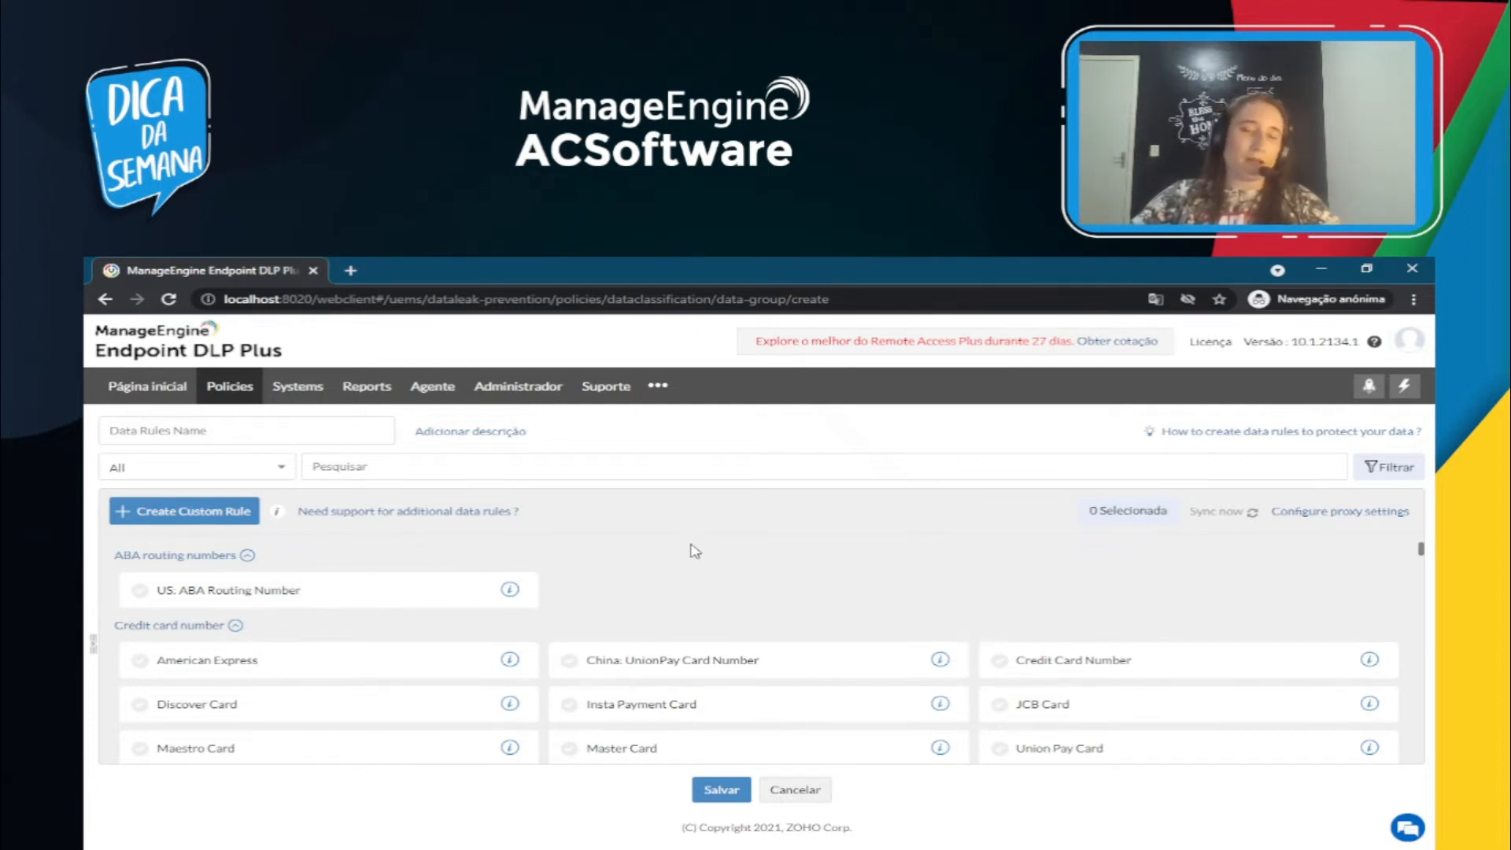
pyautogui.scroll(-10, 696, 555)
pyautogui.scroll(-2, 701, 606)
pyautogui.scroll(10, 702, 606)
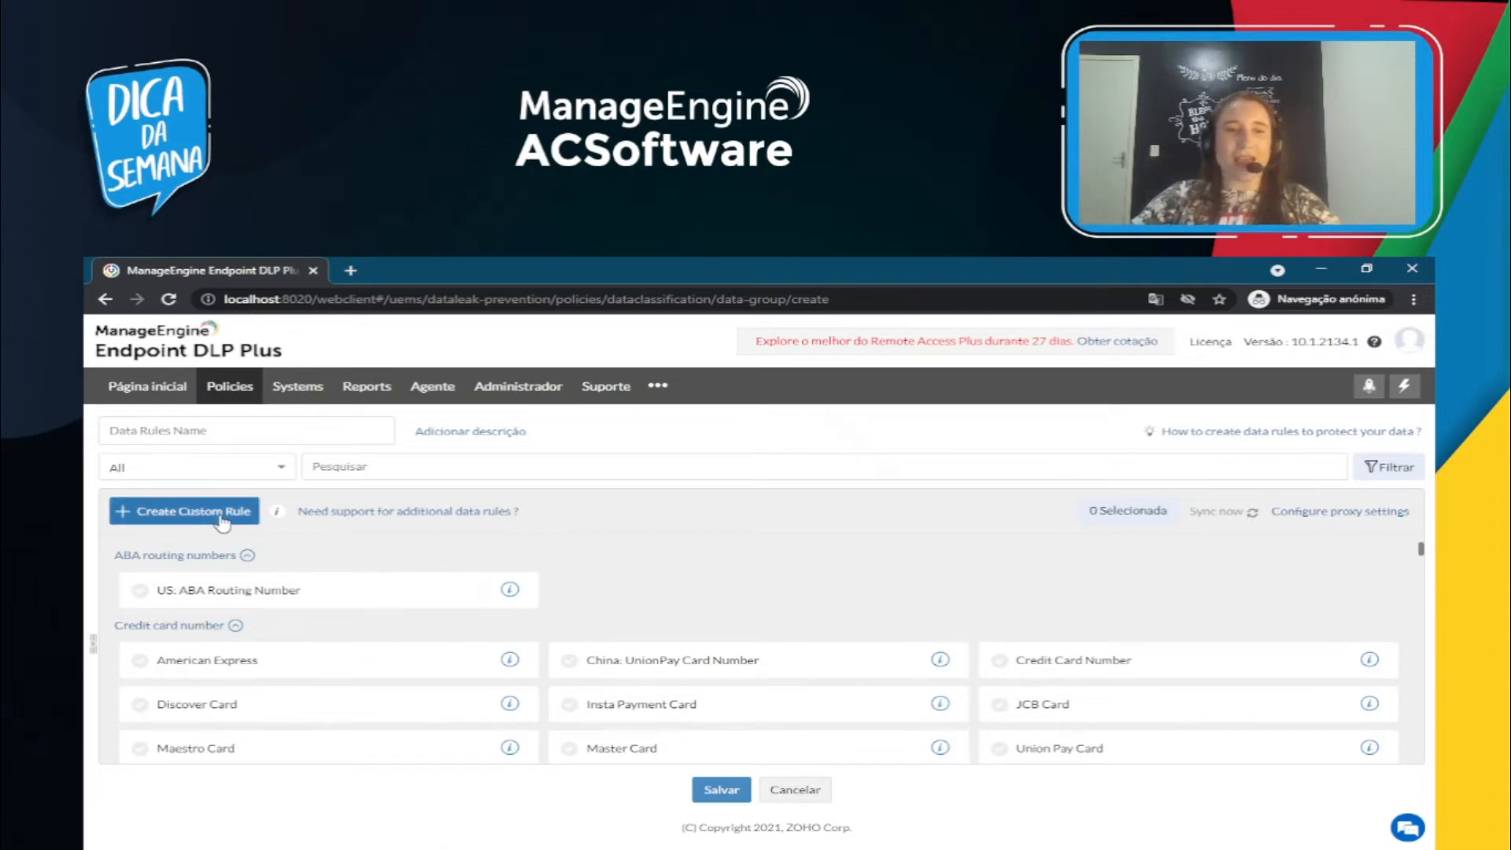
# - Filter the predefined data rules by the Source code category and look through the available languages
pyautogui.click(285, 471)
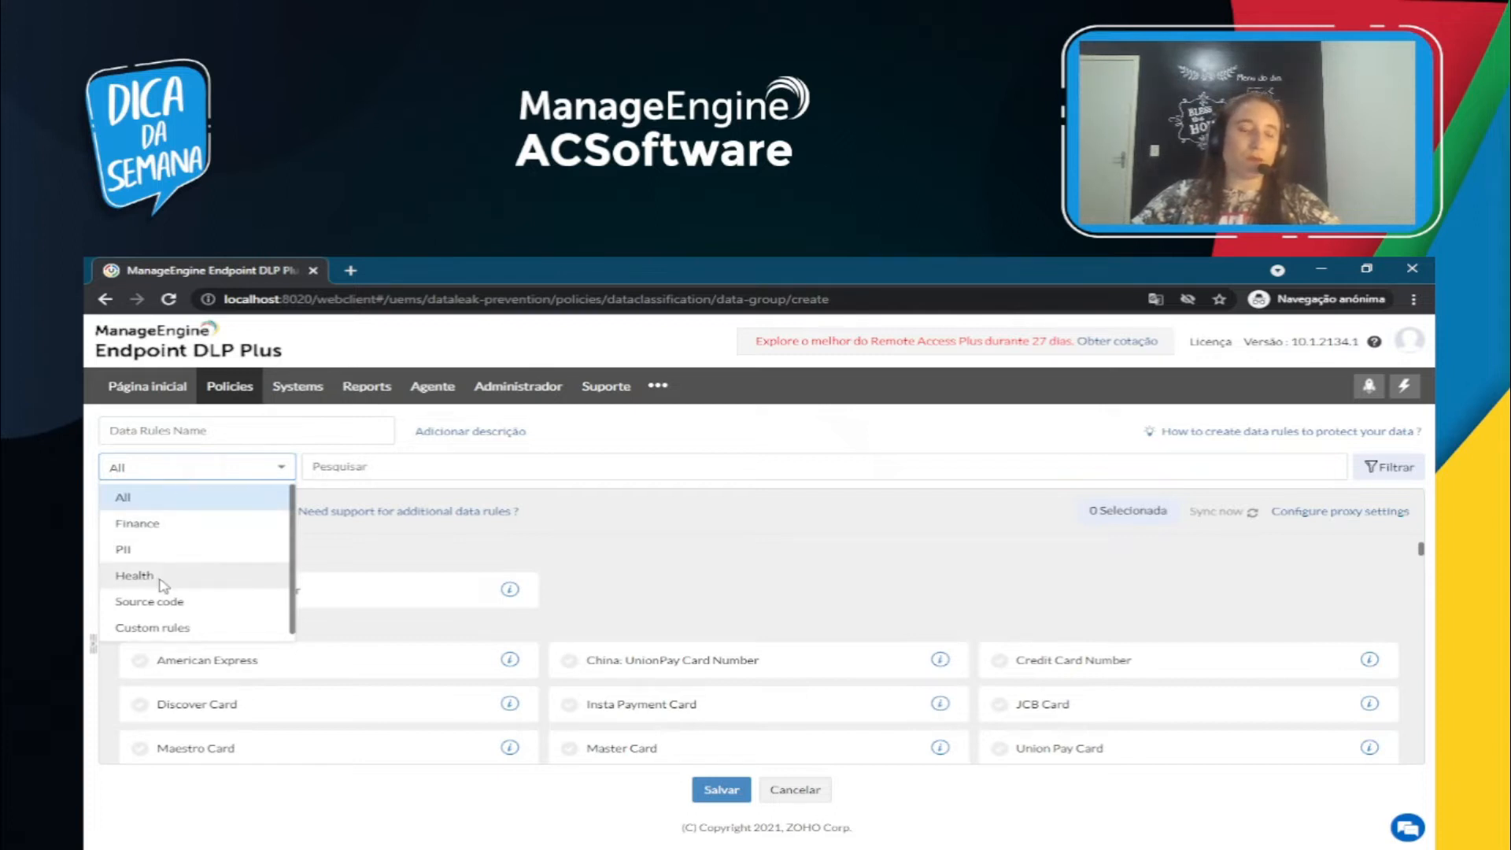
pyautogui.click(180, 603)
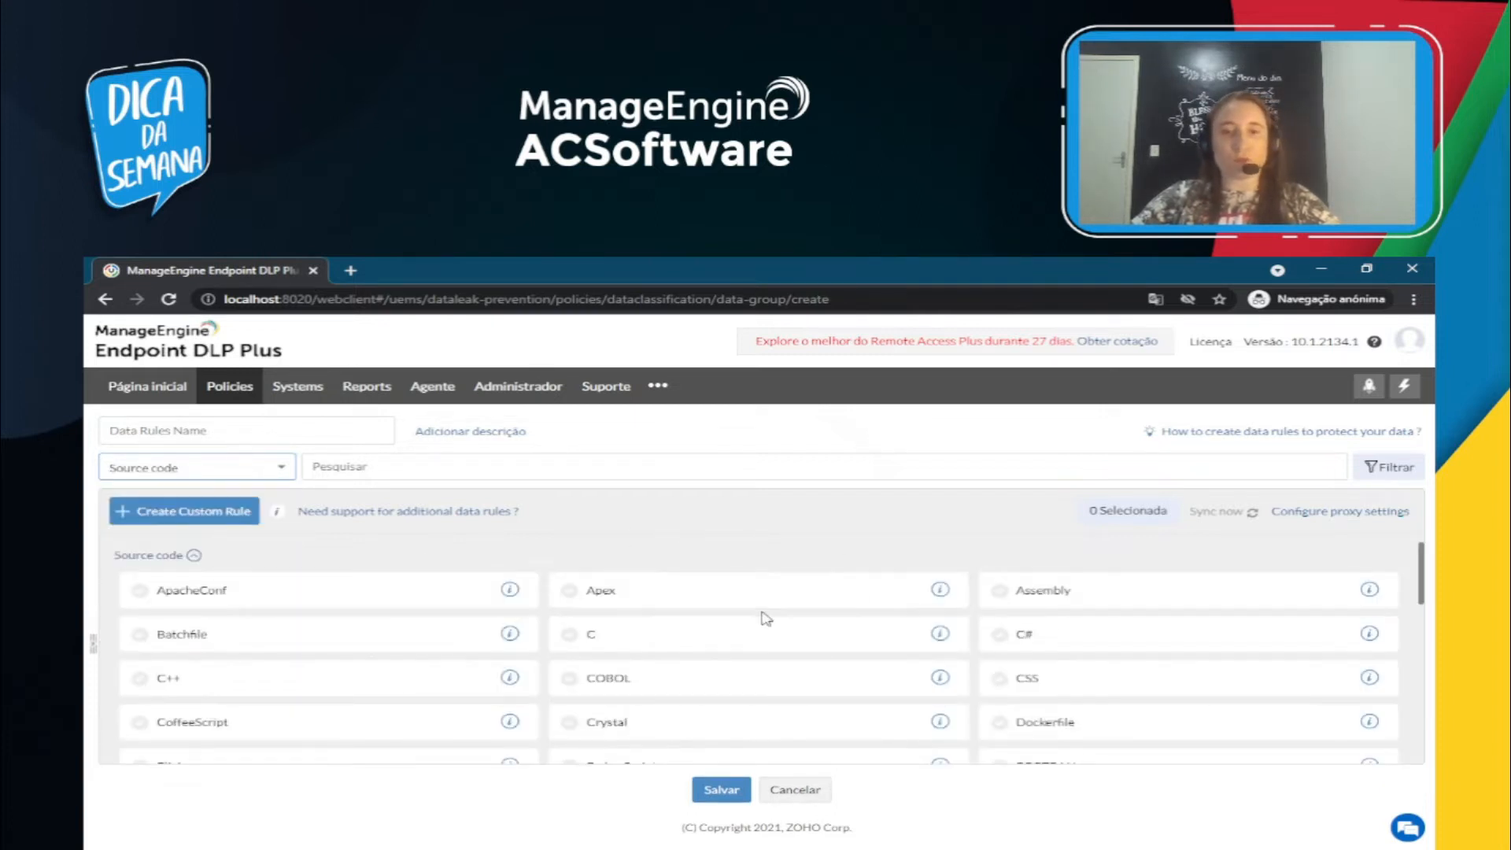
pyautogui.scroll(-3, 768, 618)
pyautogui.scroll(-5, 806, 615)
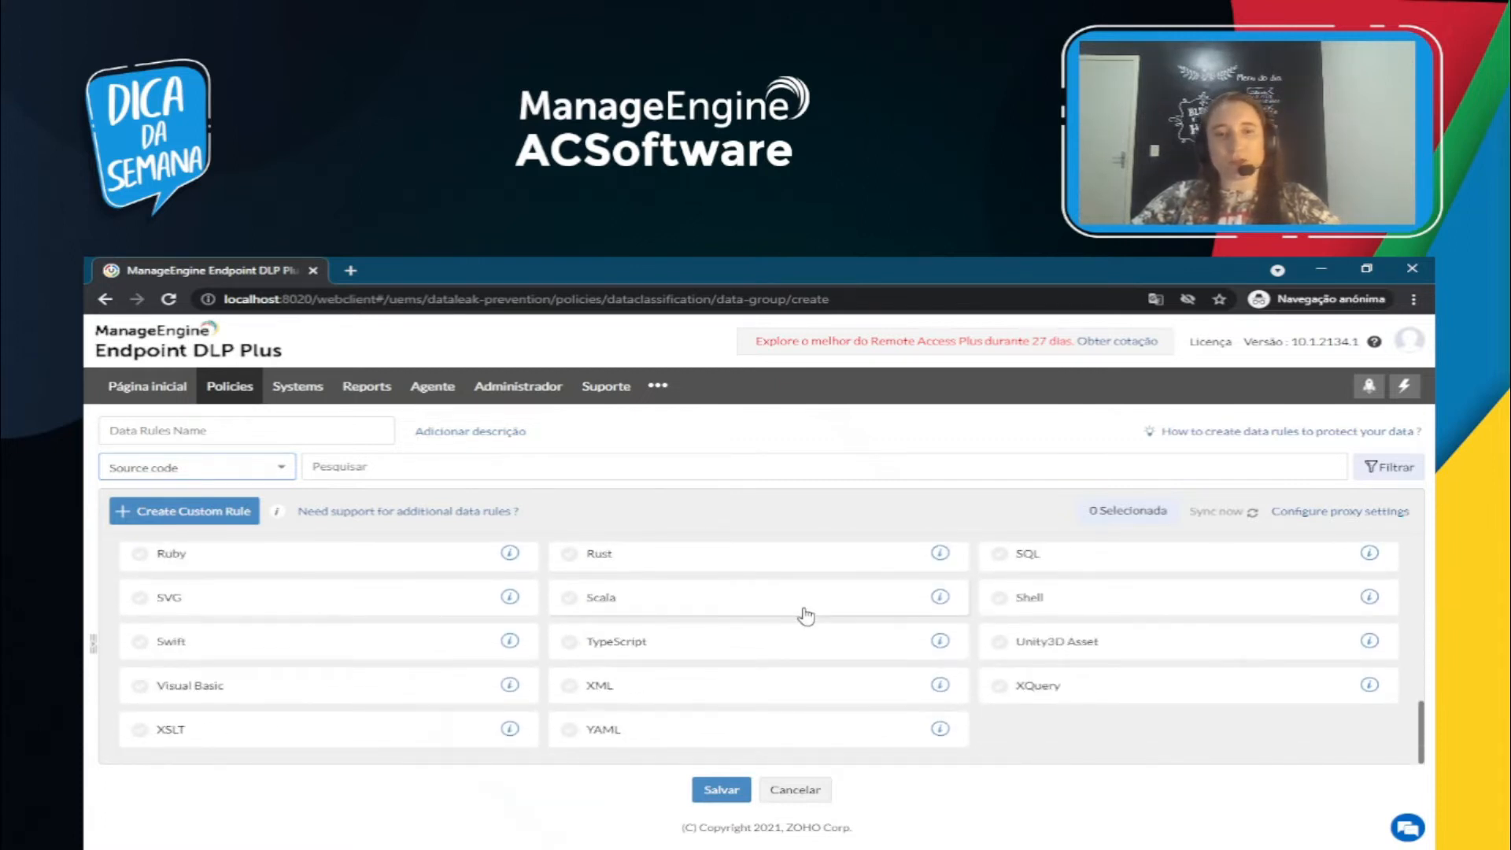
pyautogui.scroll(10, 806, 616)
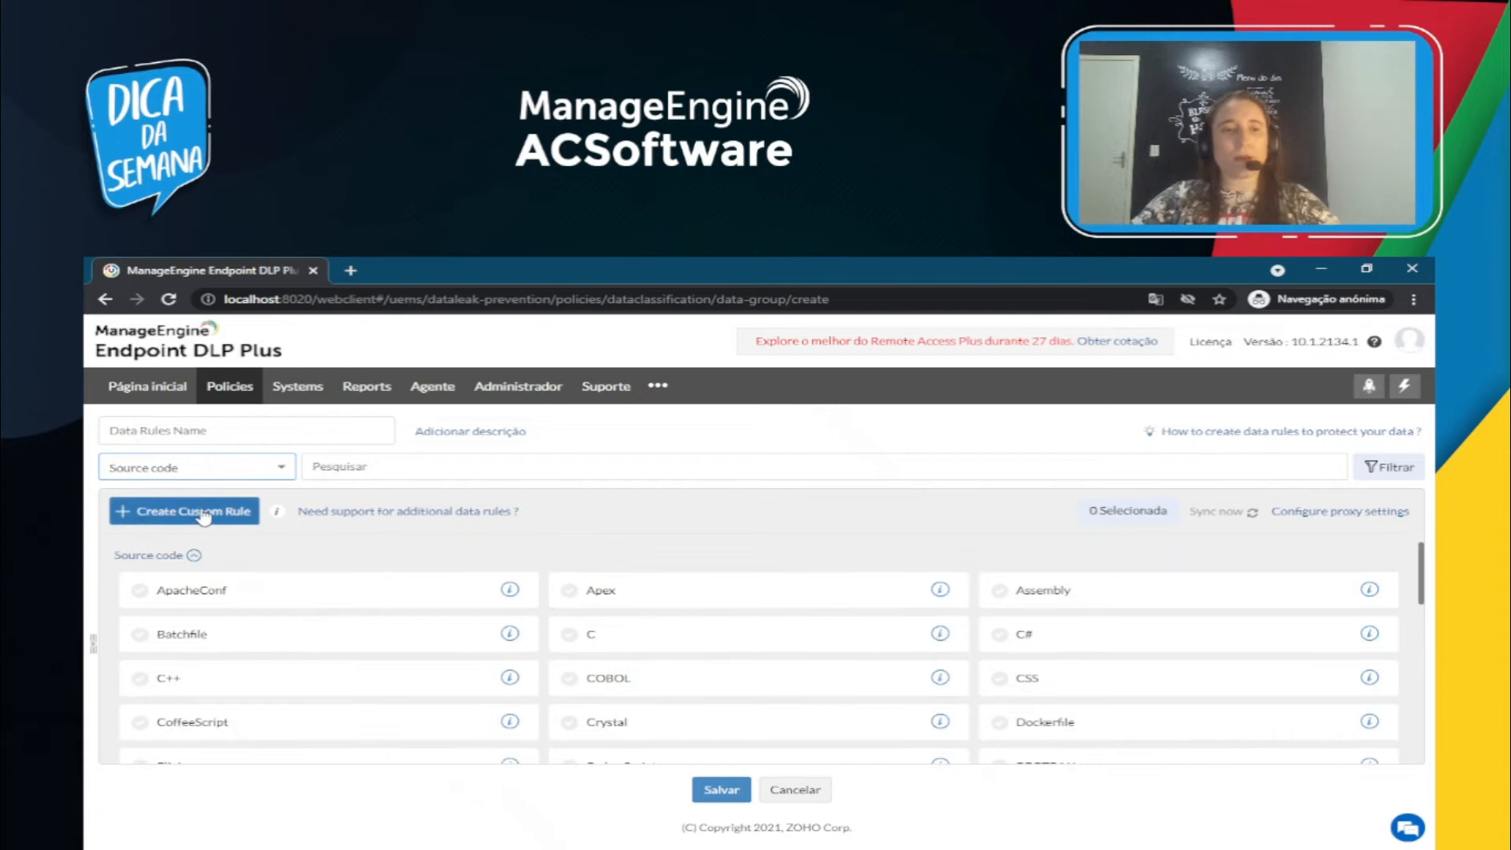
pyautogui.click(205, 517)
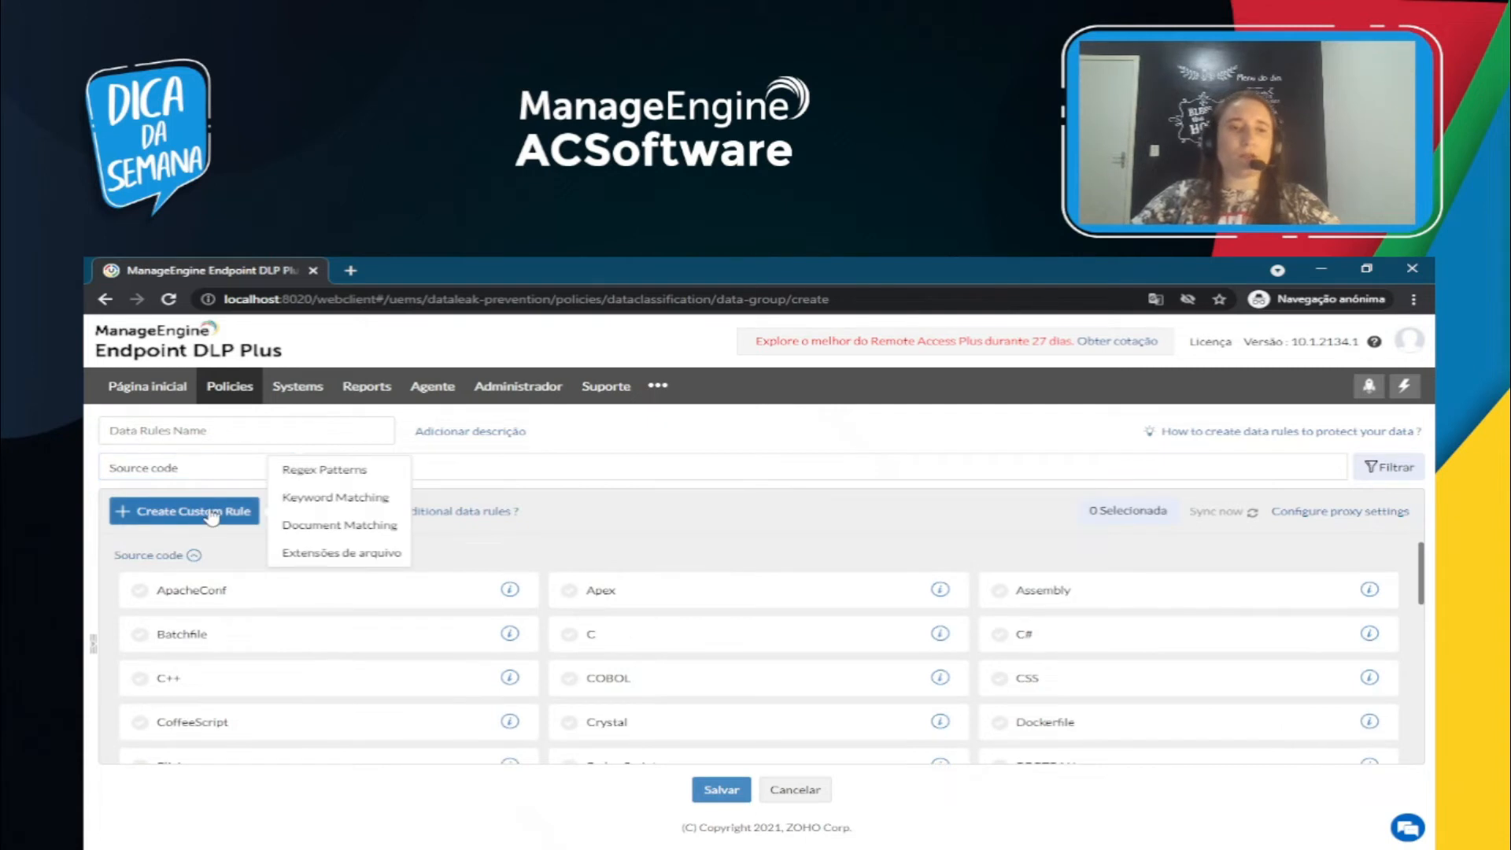
pyautogui.click(329, 532)
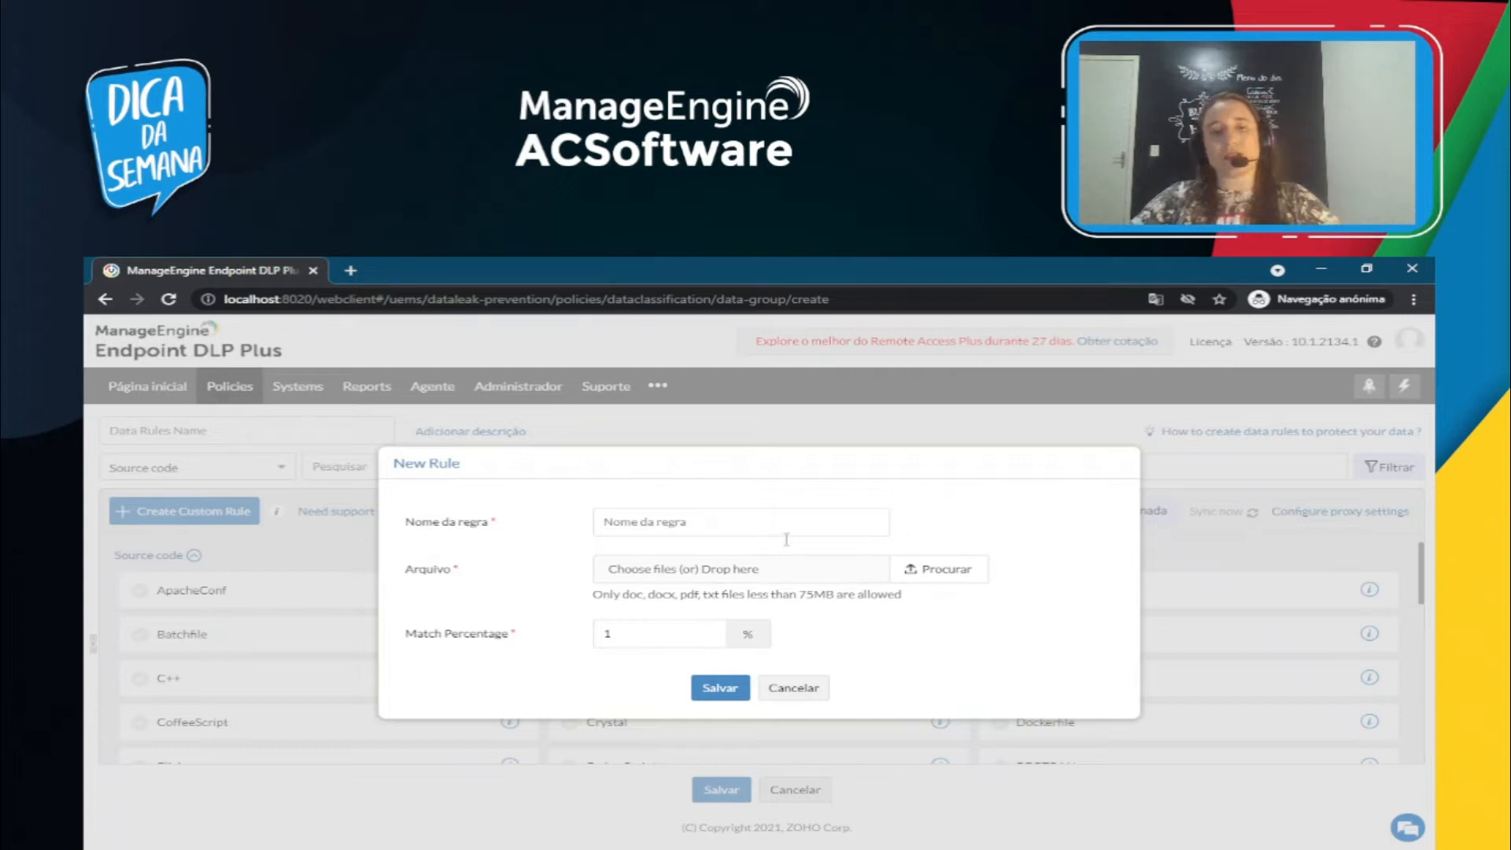
pyautogui.click(797, 689)
# - Create and save a custom file extension rule named "Dica" with the extension PDF
pyautogui.click(233, 508)
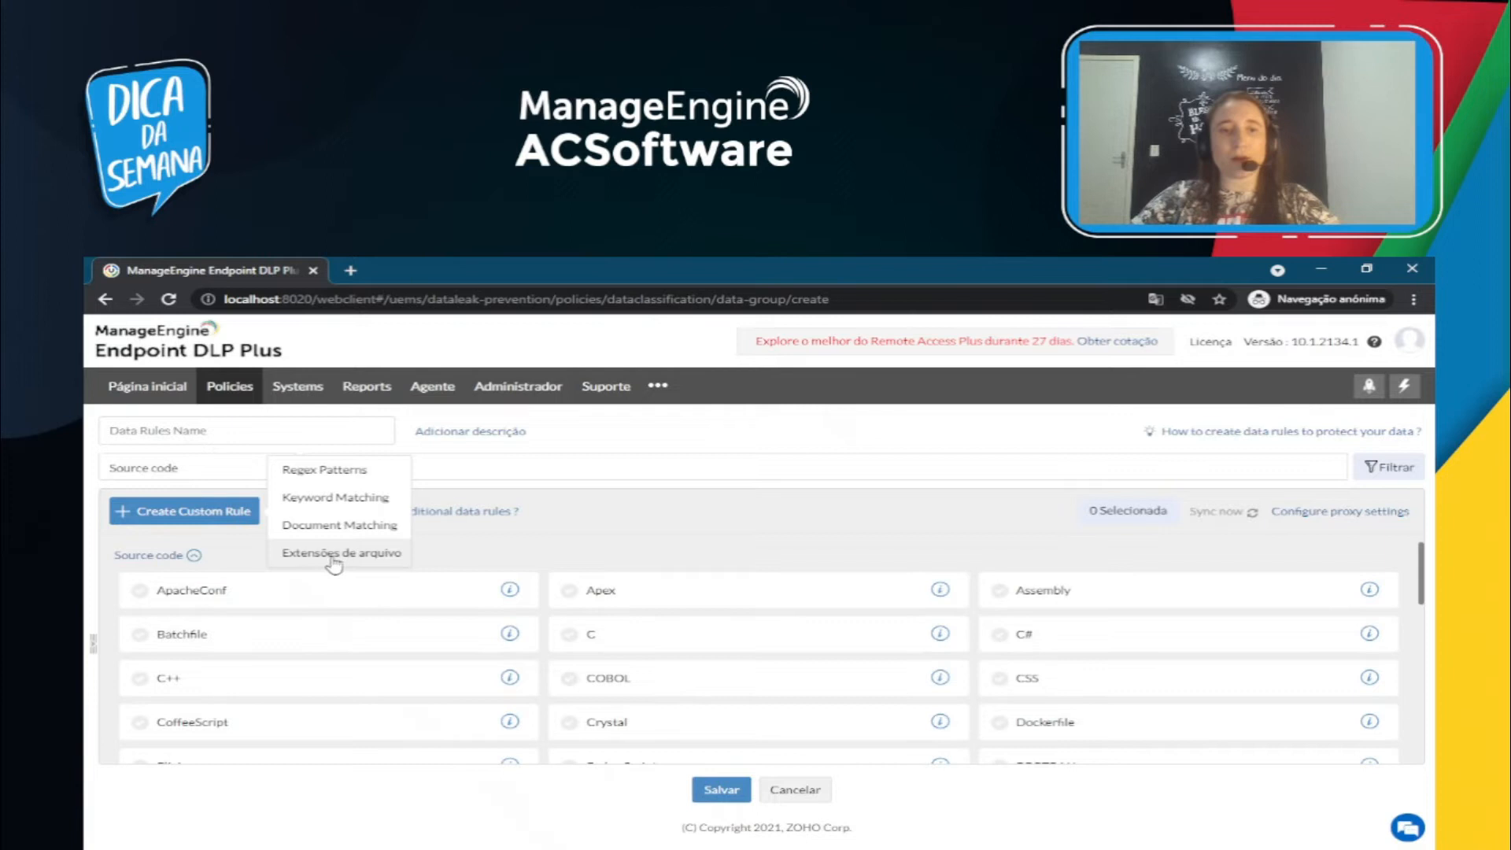
pyautogui.click(334, 553)
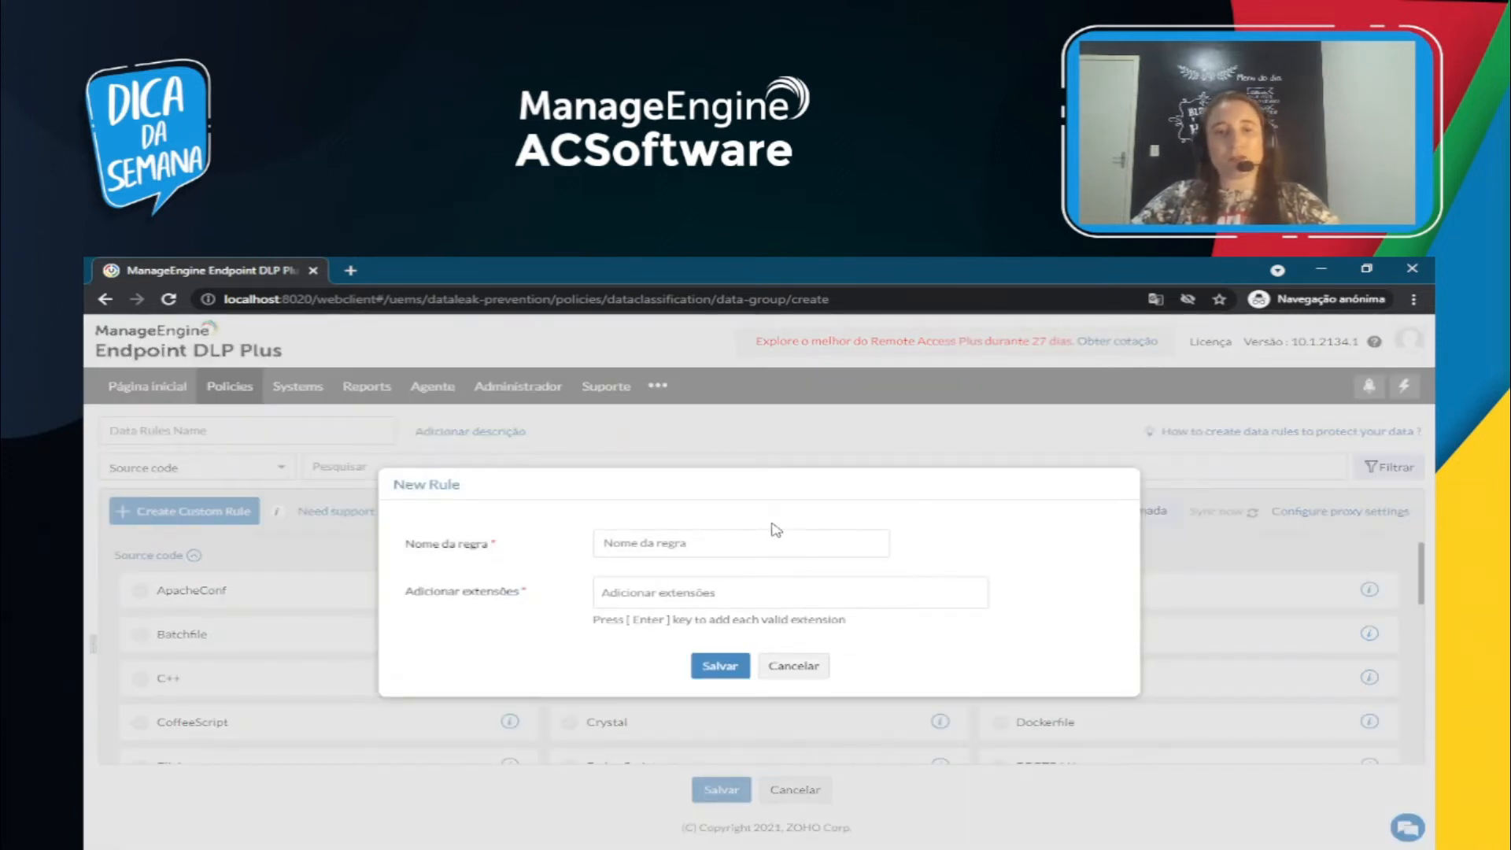
pyautogui.click(717, 543)
pyautogui.write('Dica')
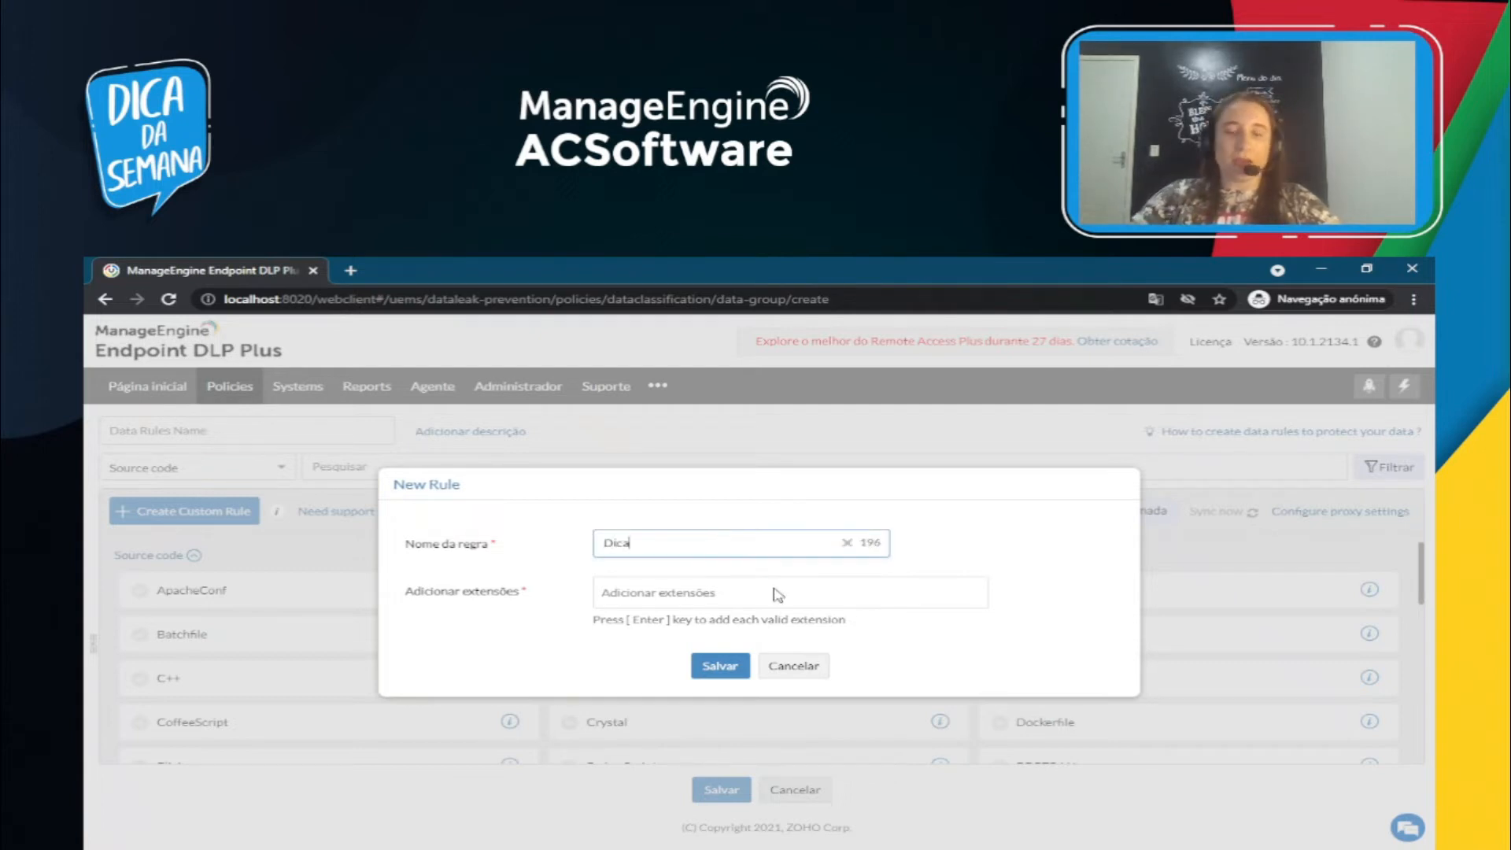
pyautogui.click(727, 600)
pyautogui.write('PDF')
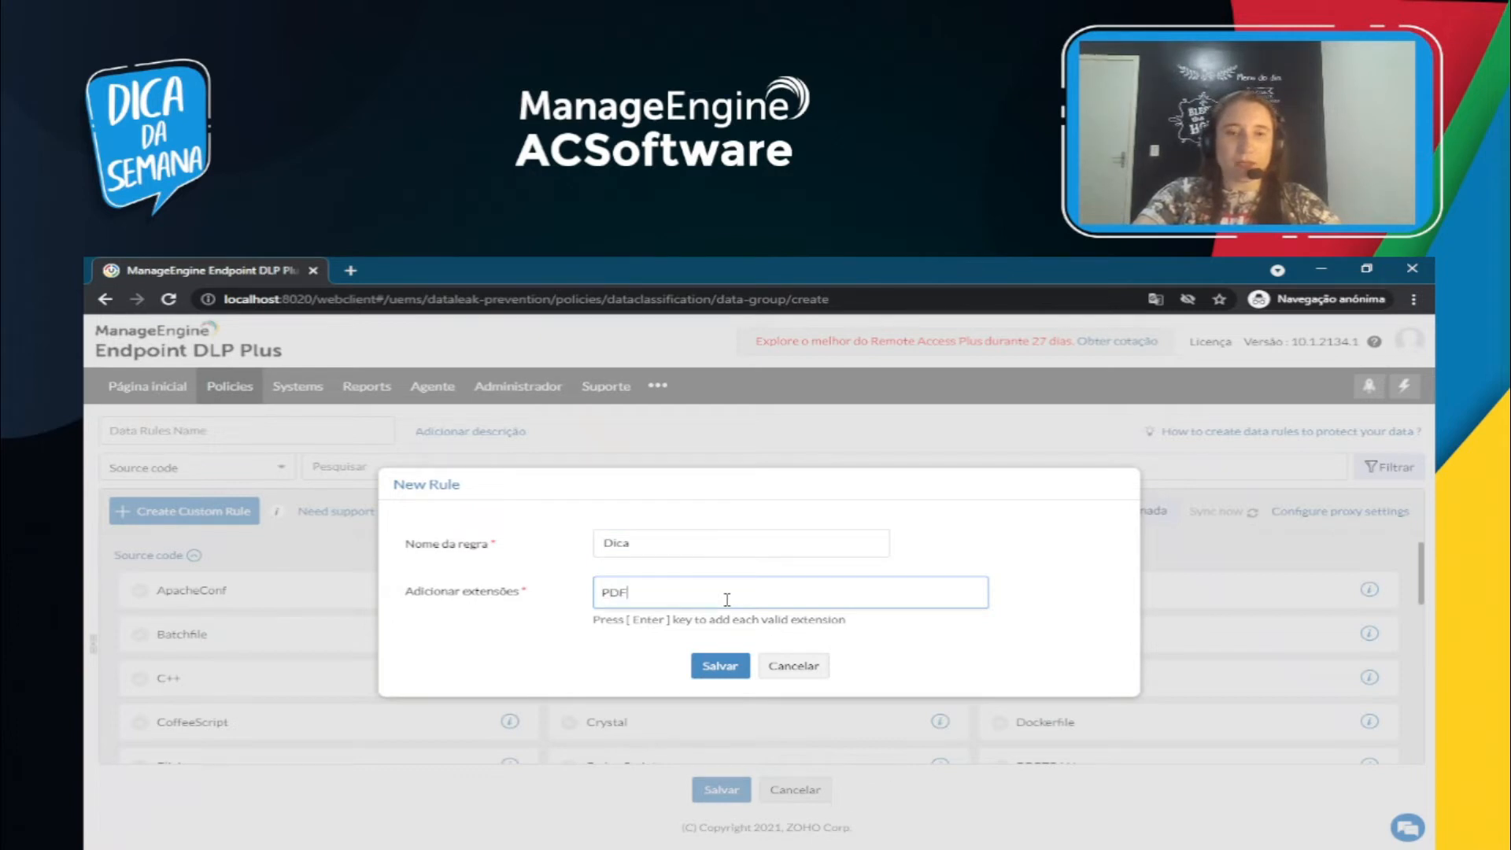
pyautogui.press('Return')
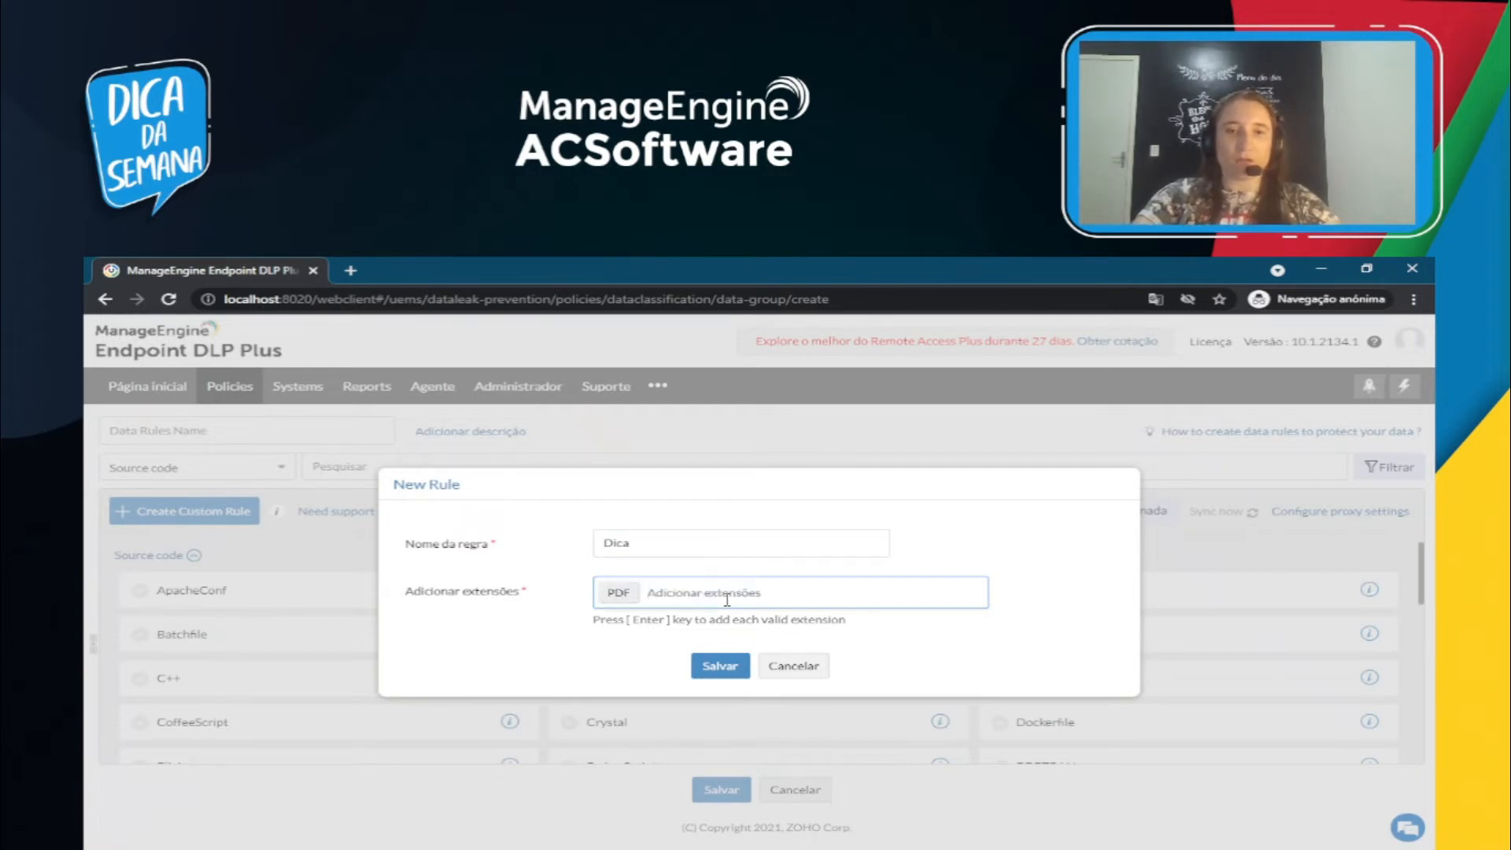
pyautogui.click(706, 669)
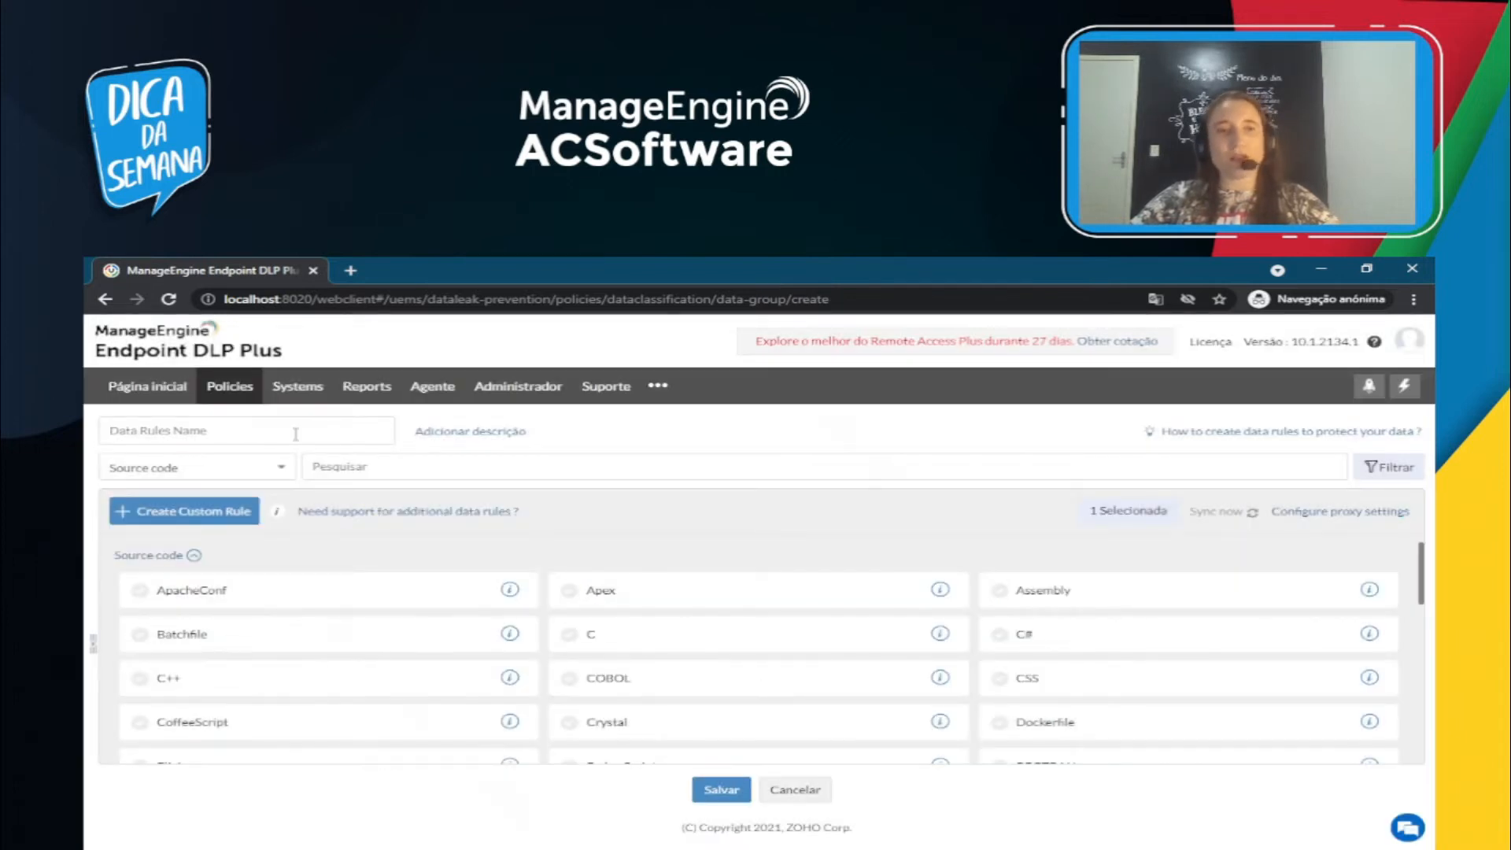
# - Name the set of data rules "Dica" and save it
pyautogui.click(184, 428)
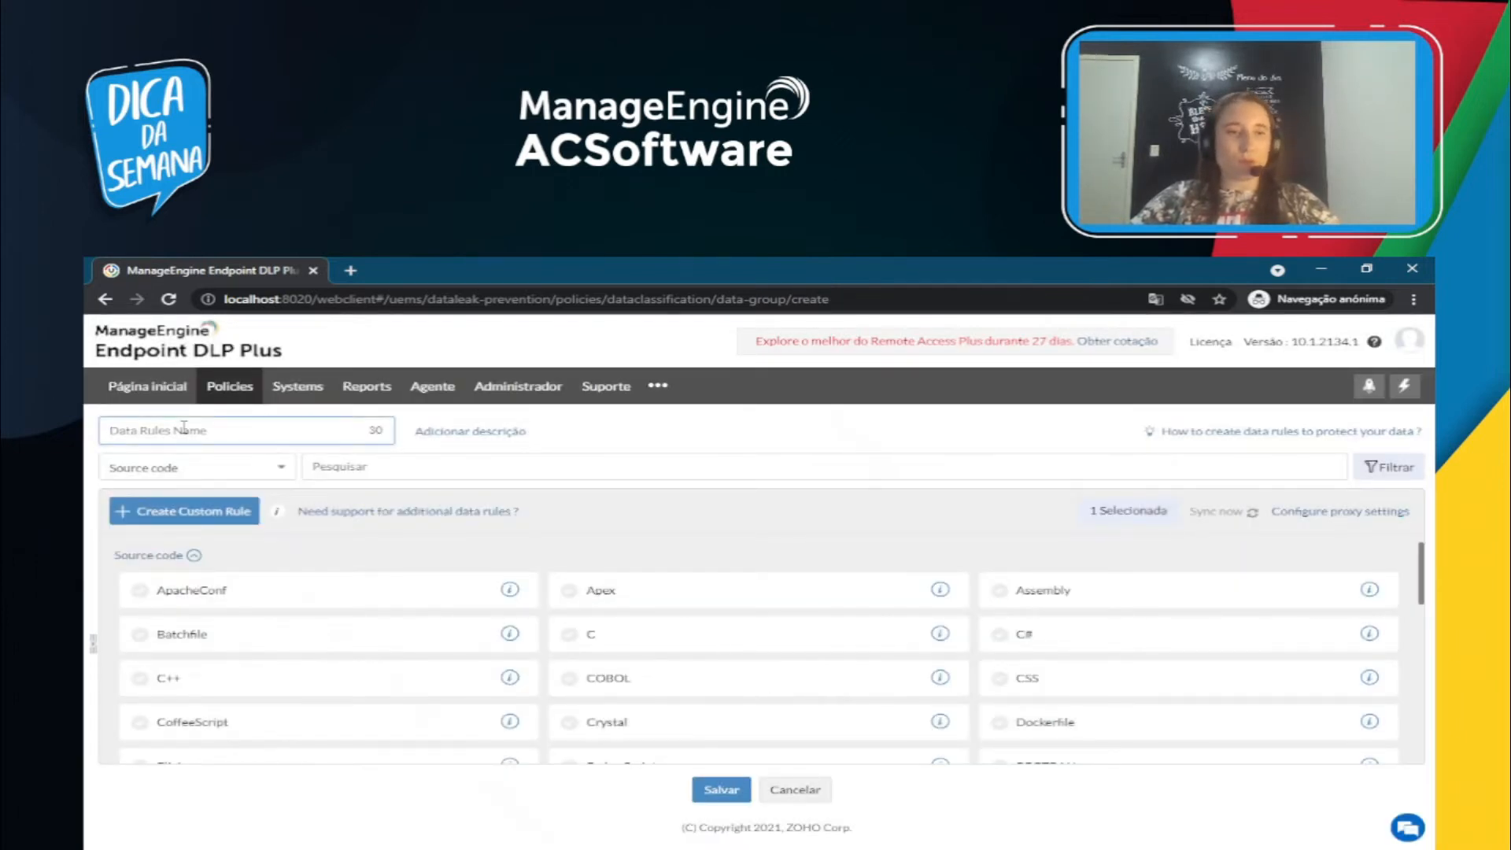
pyautogui.write('dica')
pyautogui.click(705, 791)
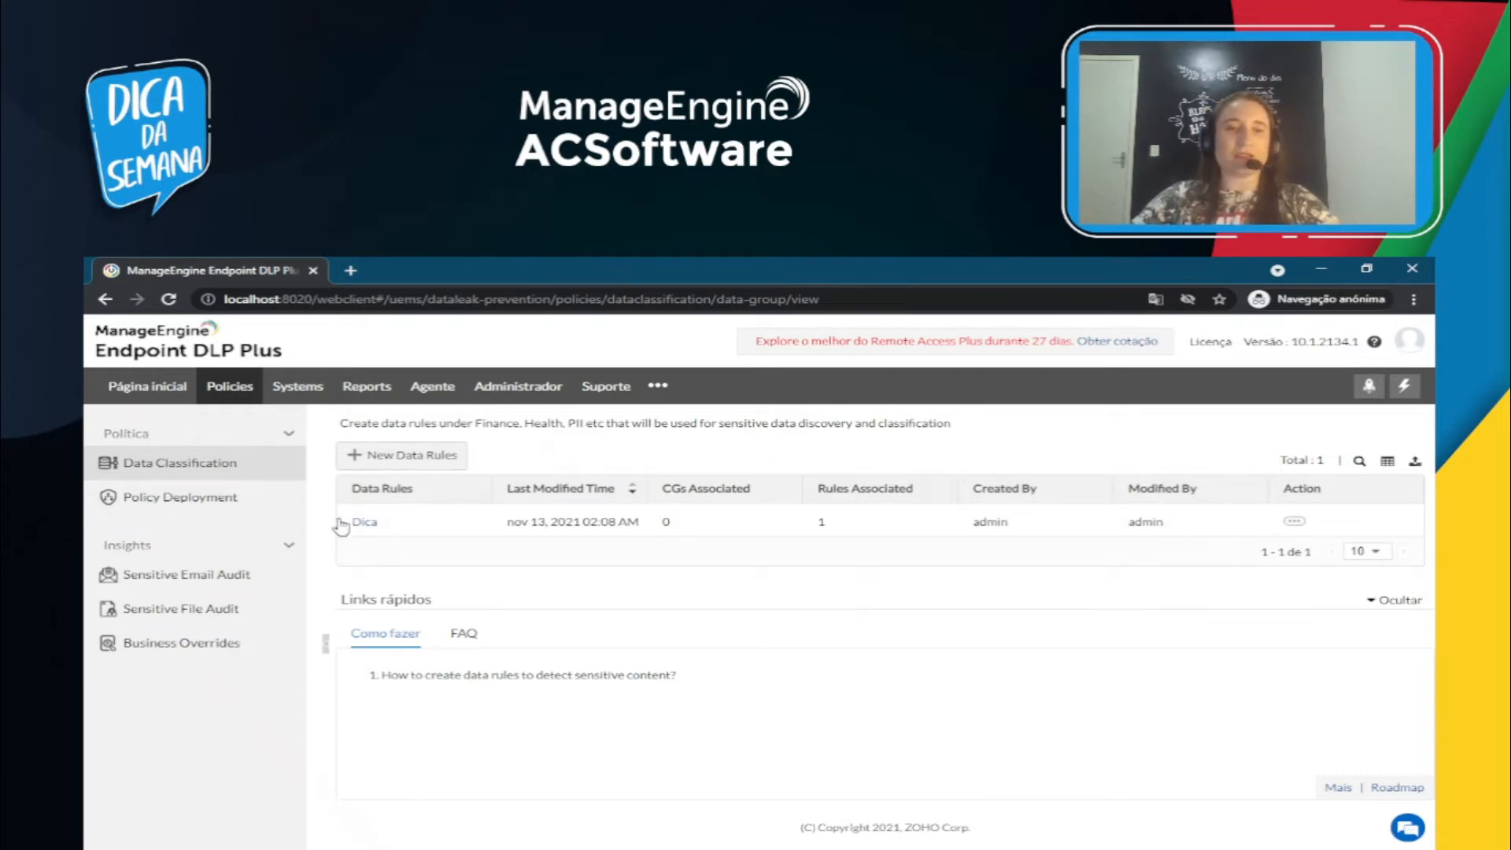
# - Start a policy deployment association for the custom group GRUPO DICA with the data rule Dica for data discovery
pyautogui.click(181, 501)
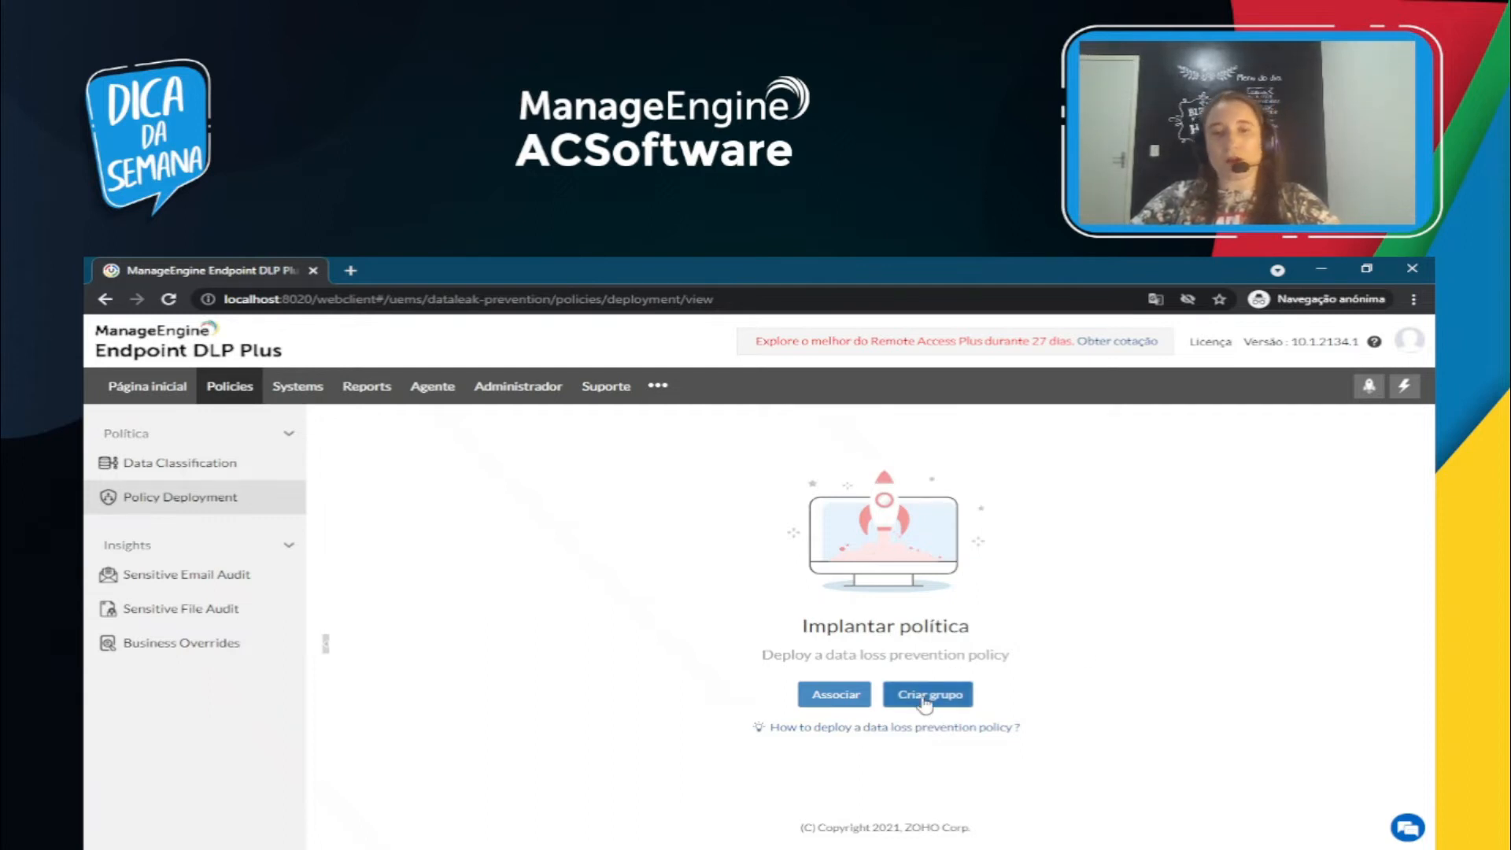
pyautogui.click(836, 695)
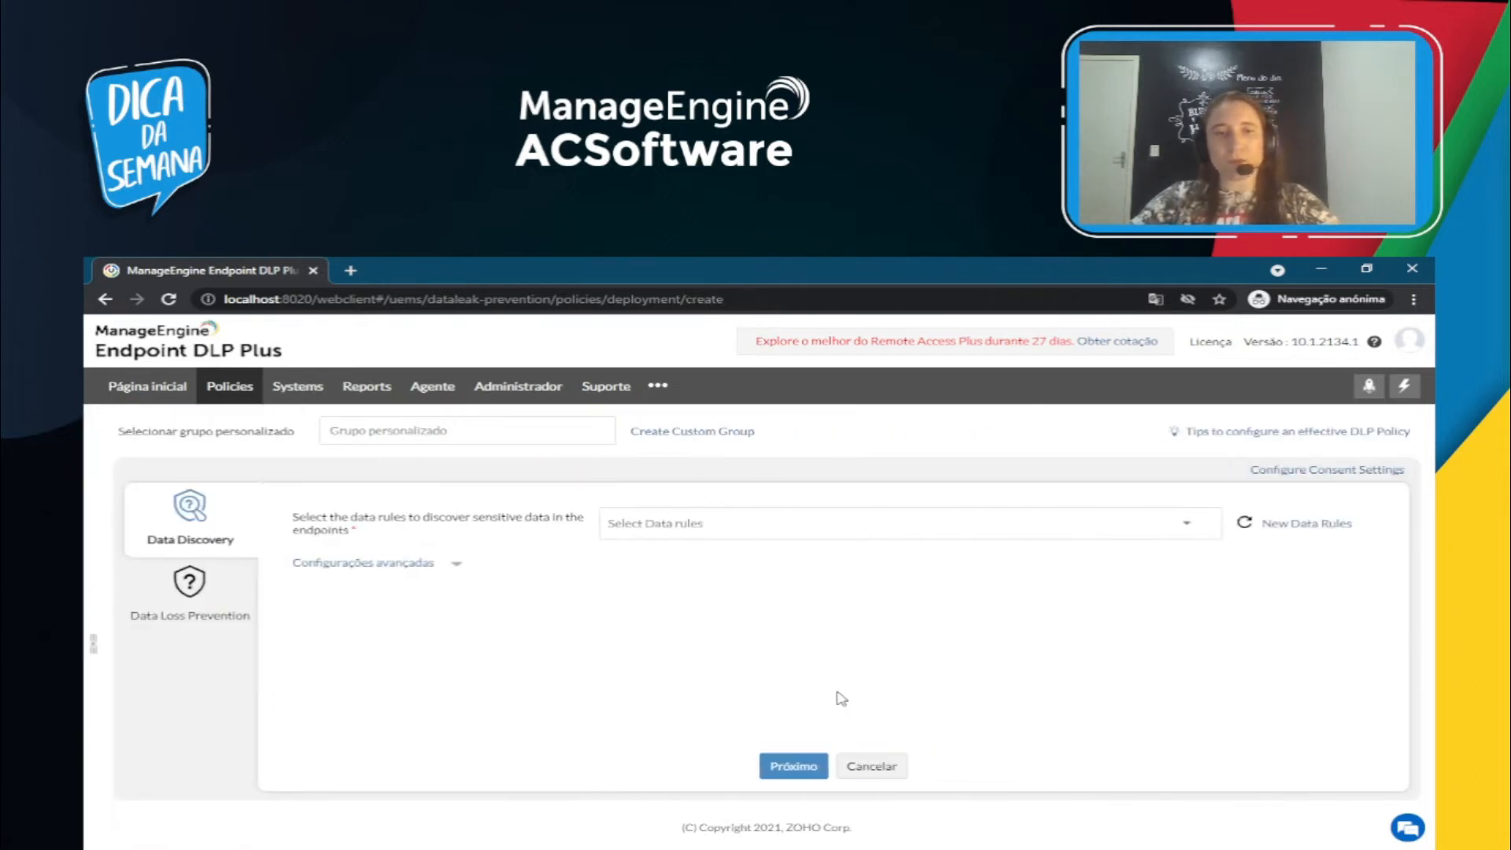
pyautogui.click(381, 433)
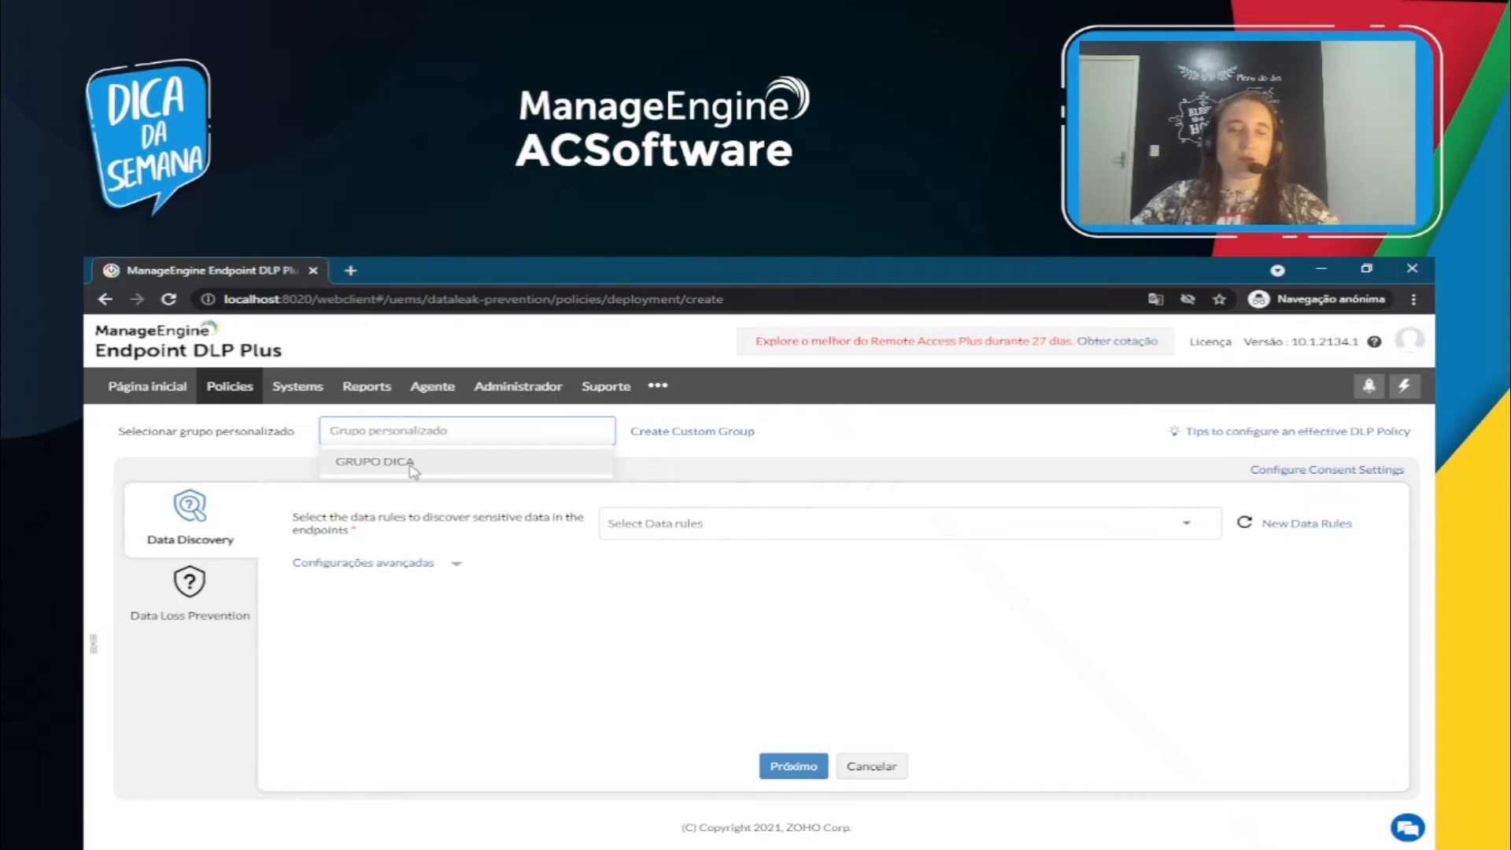
pyautogui.click(372, 465)
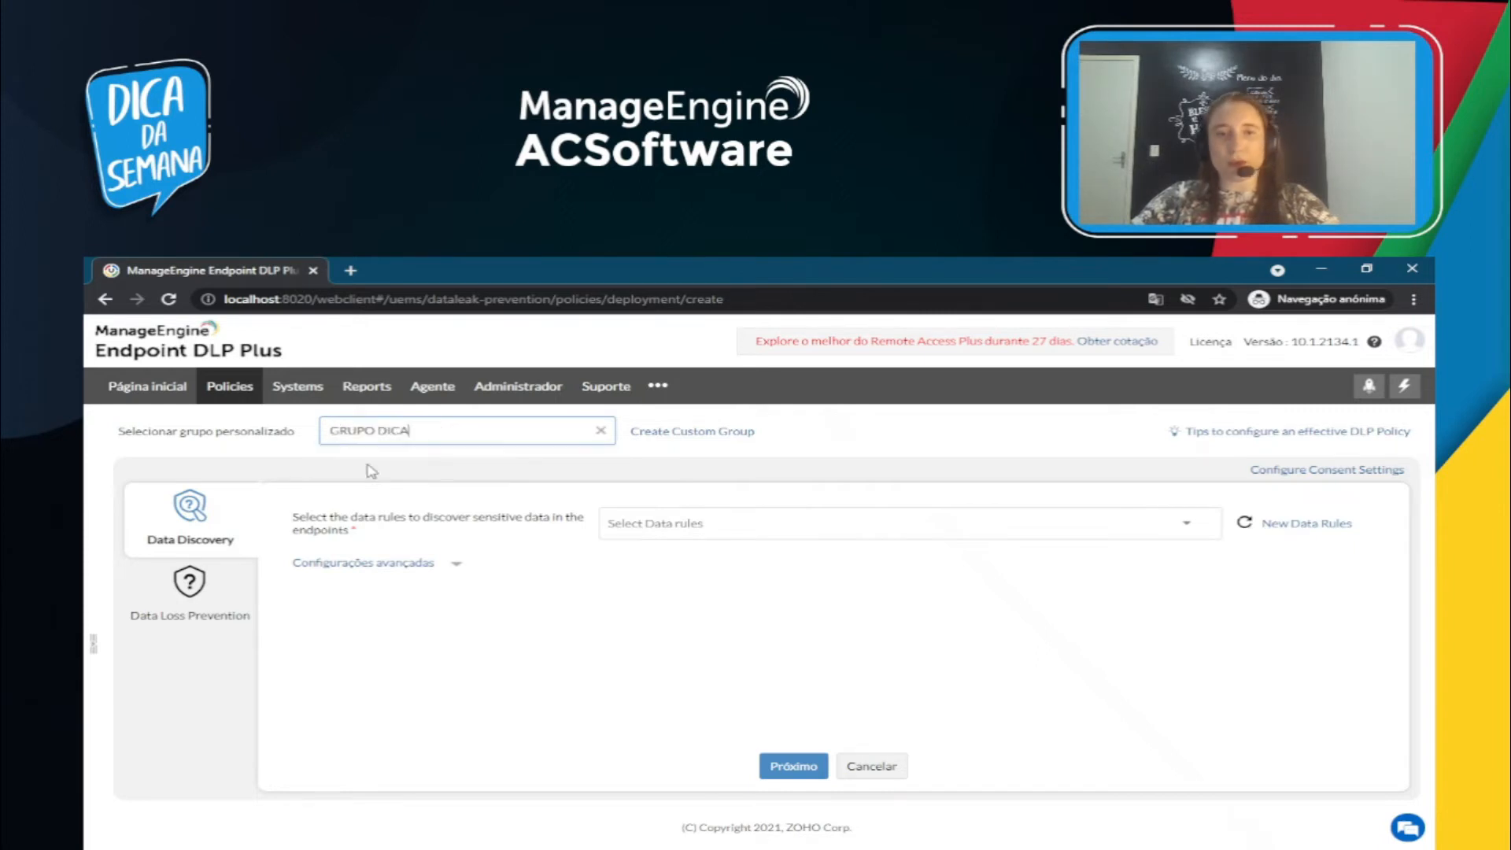
pyautogui.click(779, 528)
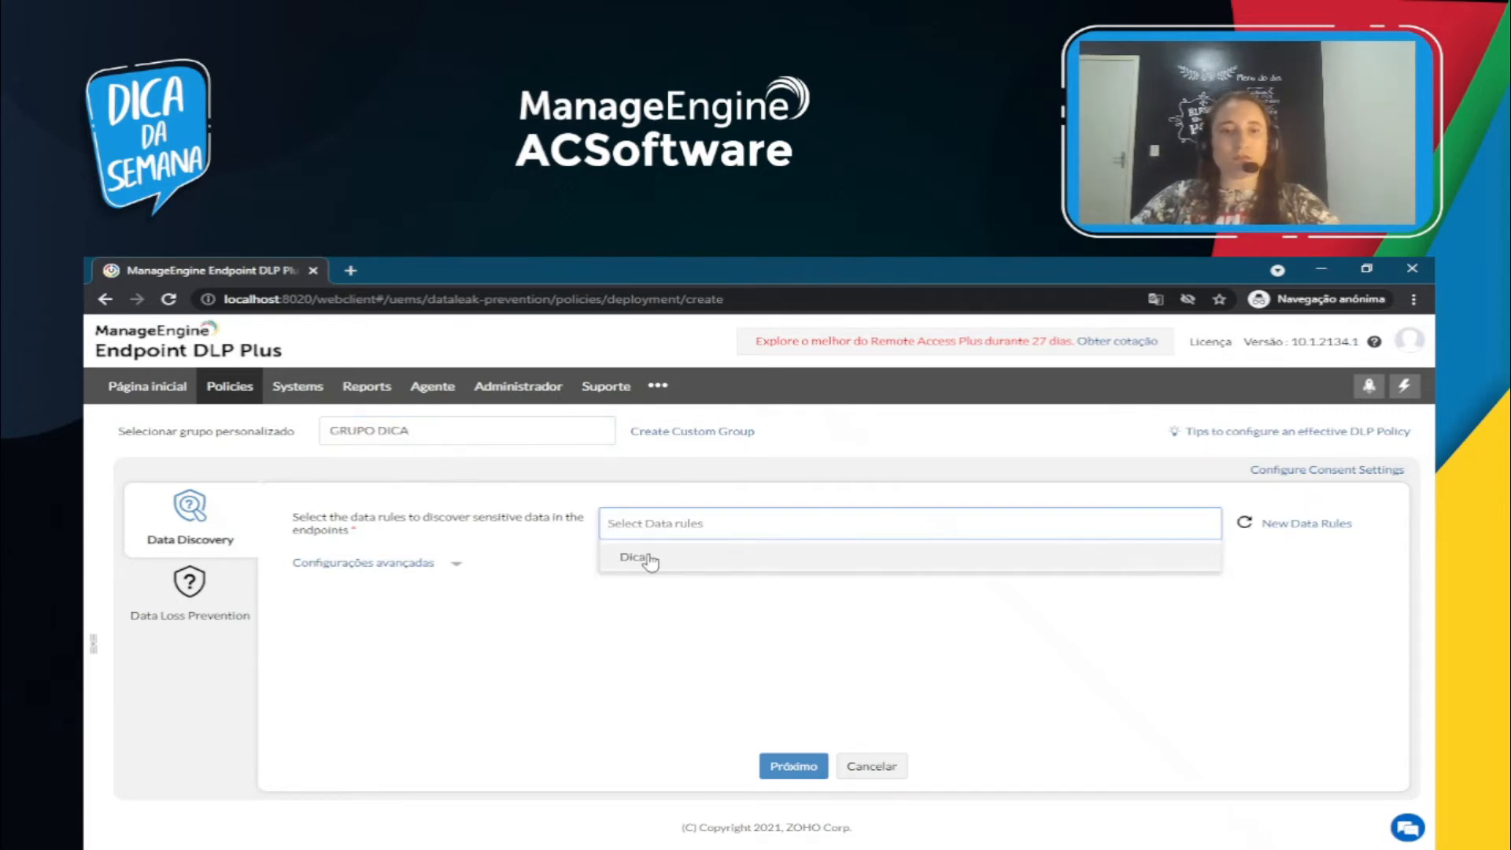
pyautogui.click(650, 562)
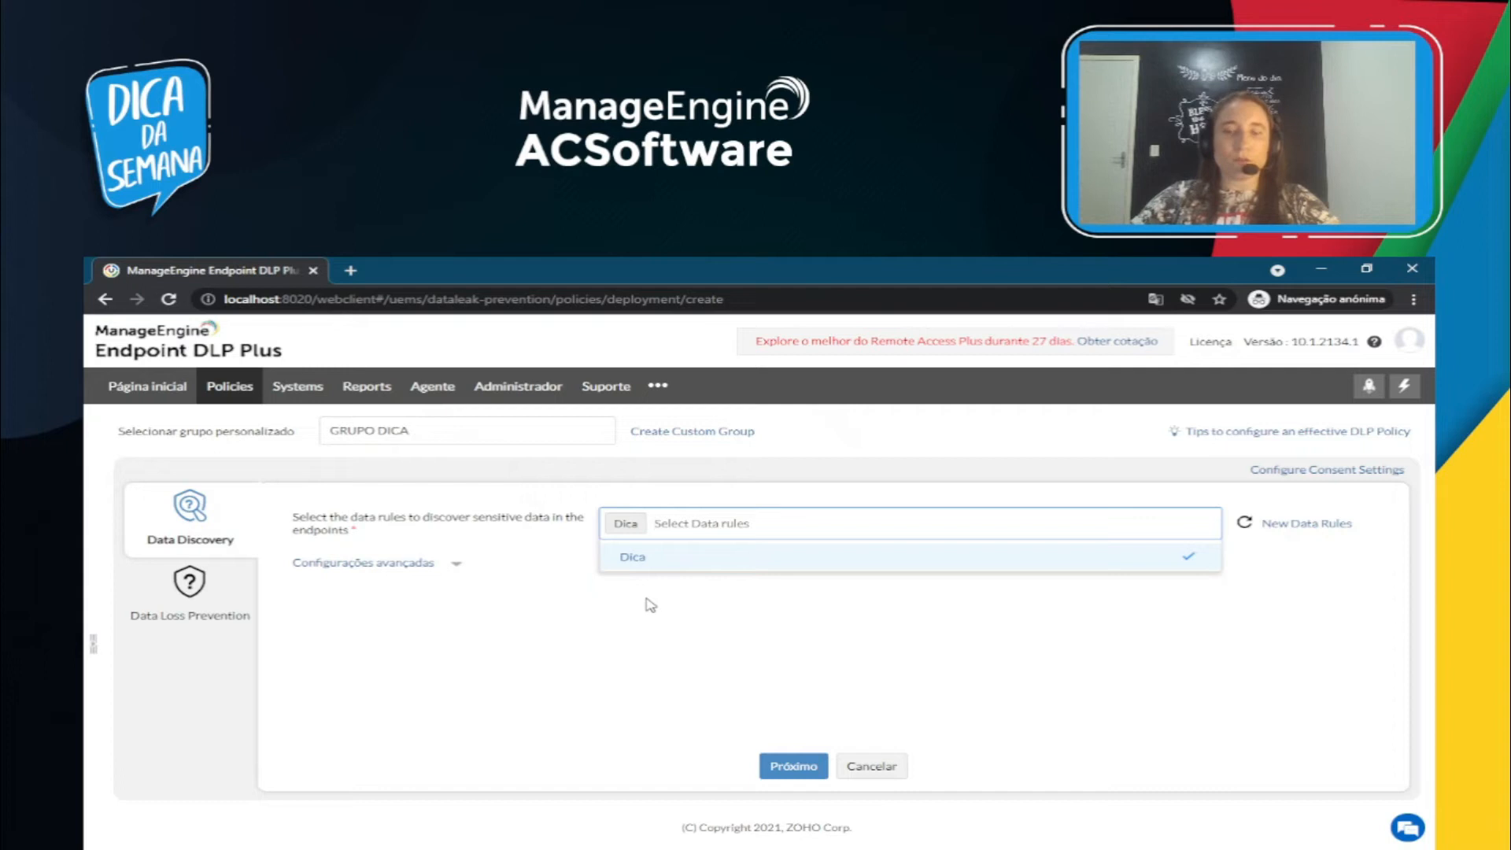
pyautogui.click(1005, 622)
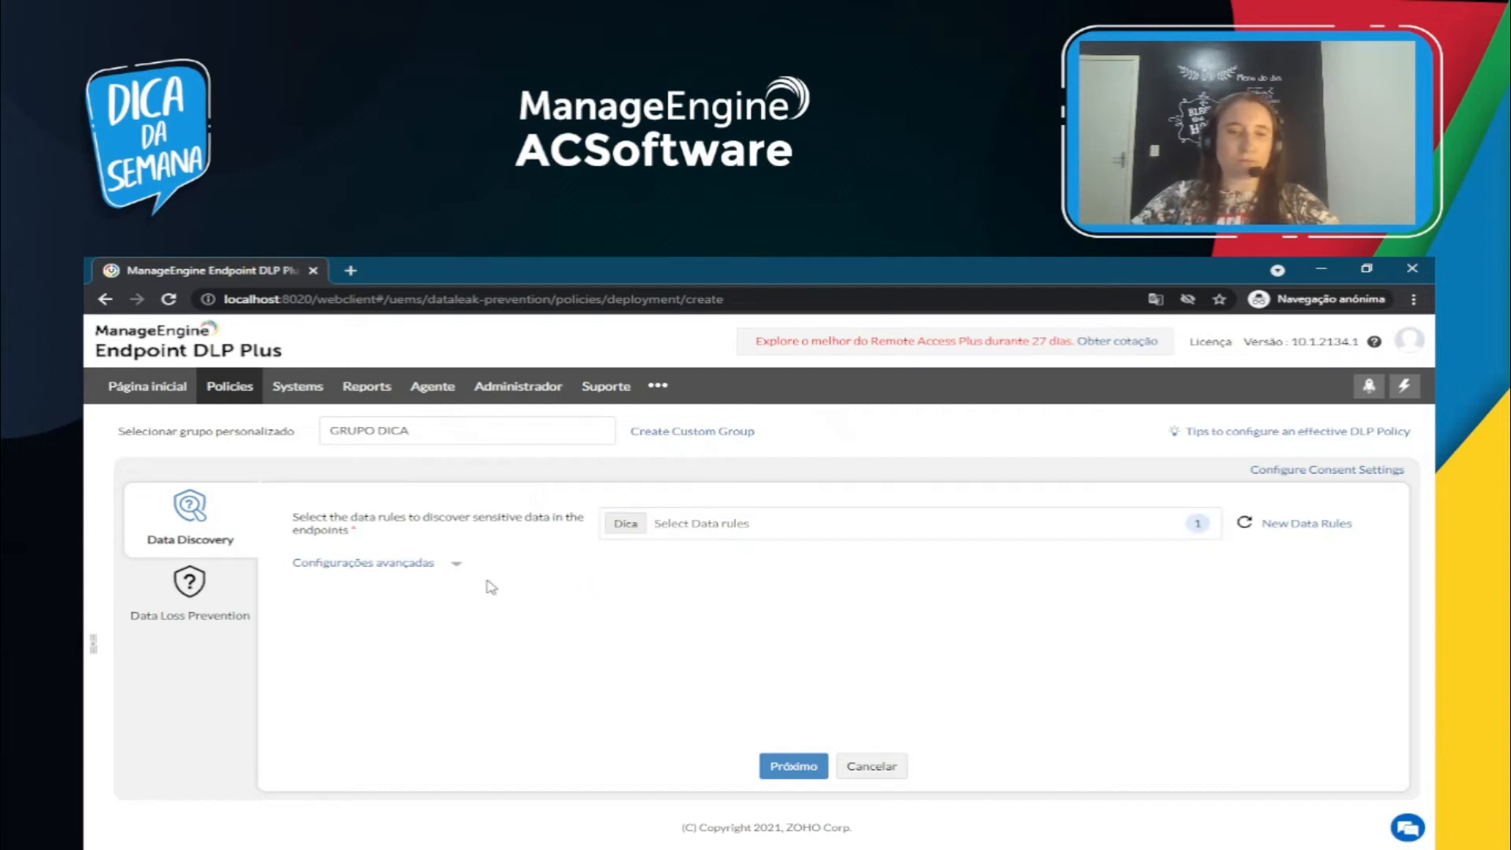
# - Restrict data discovery to the extensions pdf, docx and xlsx in the advanced settings
pyautogui.click(455, 563)
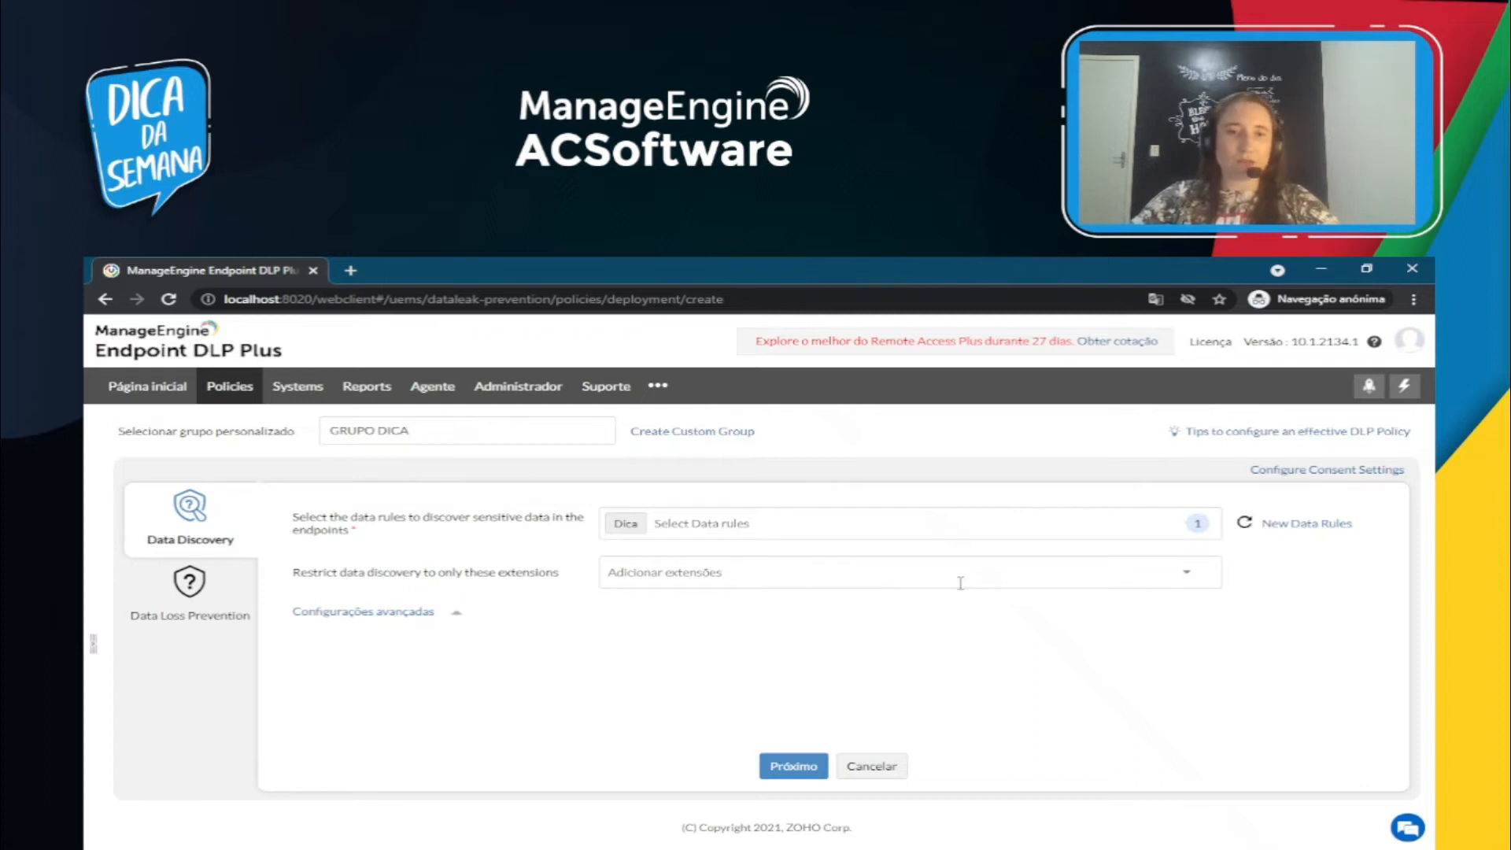
pyautogui.click(1098, 576)
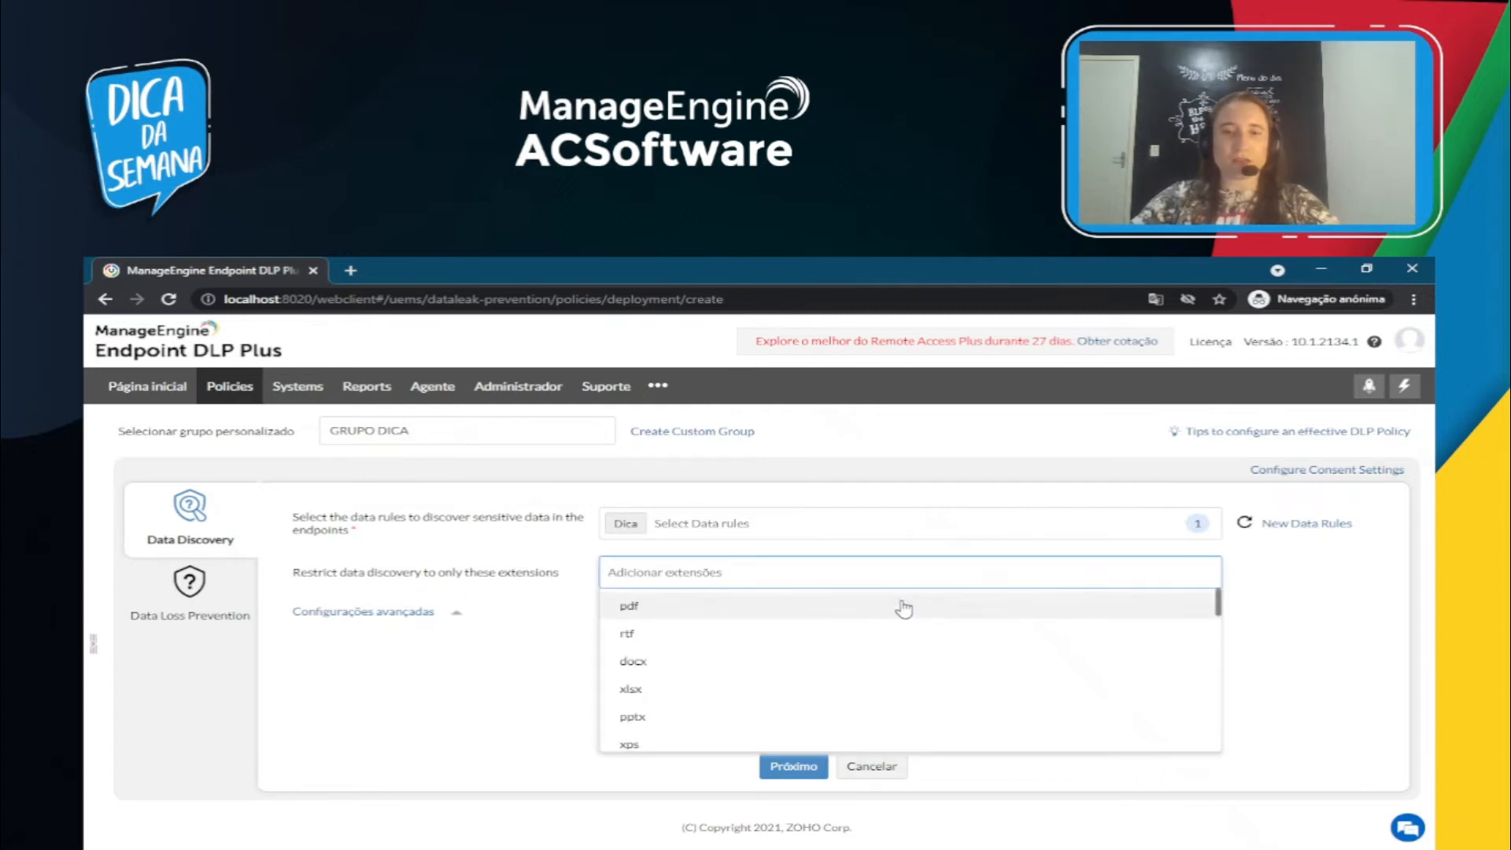
pyautogui.click(718, 608)
pyautogui.click(694, 665)
pyautogui.click(673, 697)
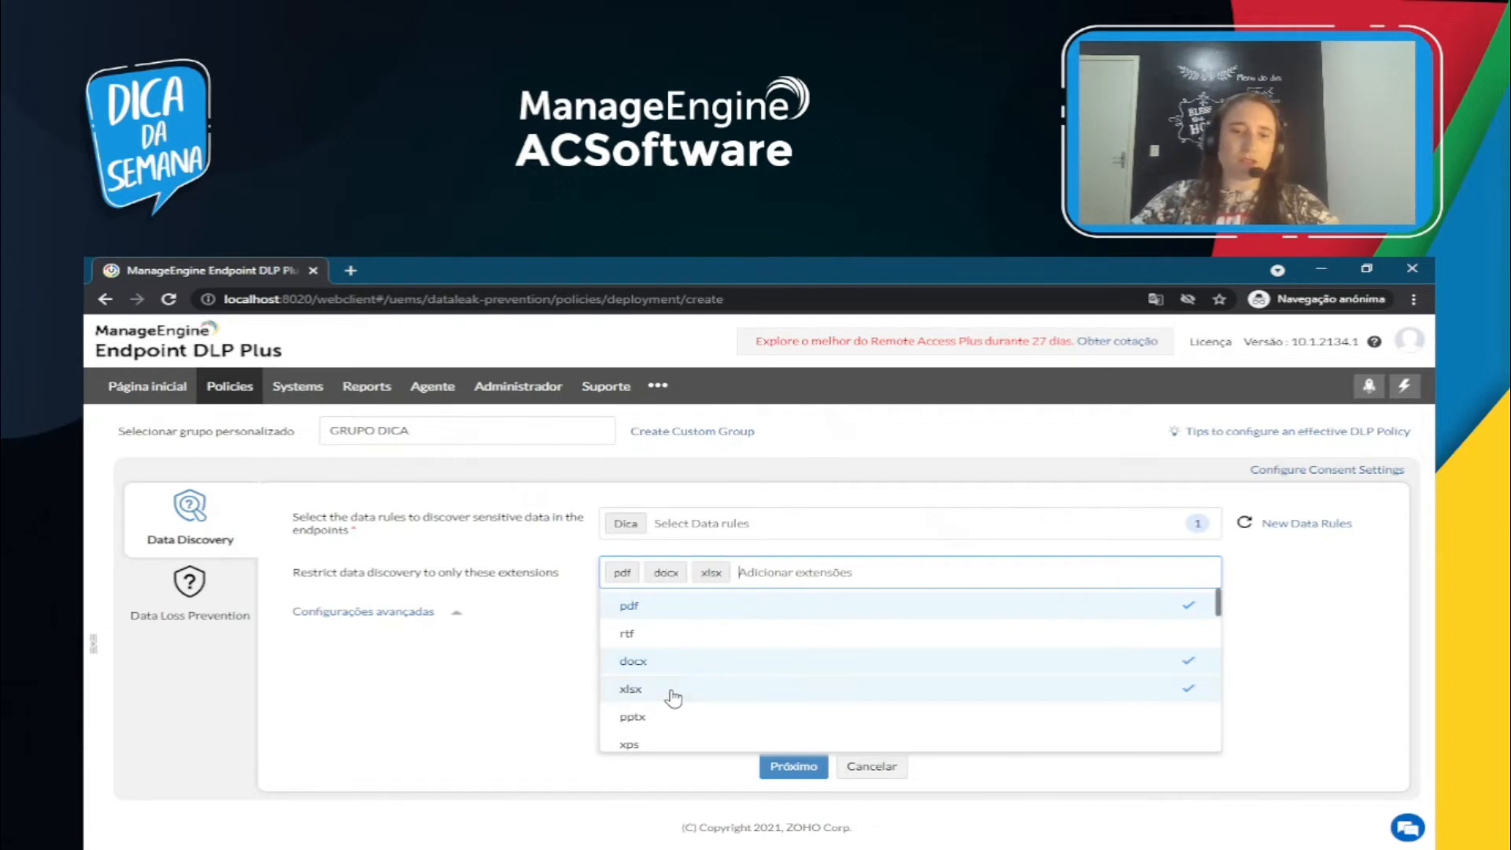
pyautogui.click(490, 697)
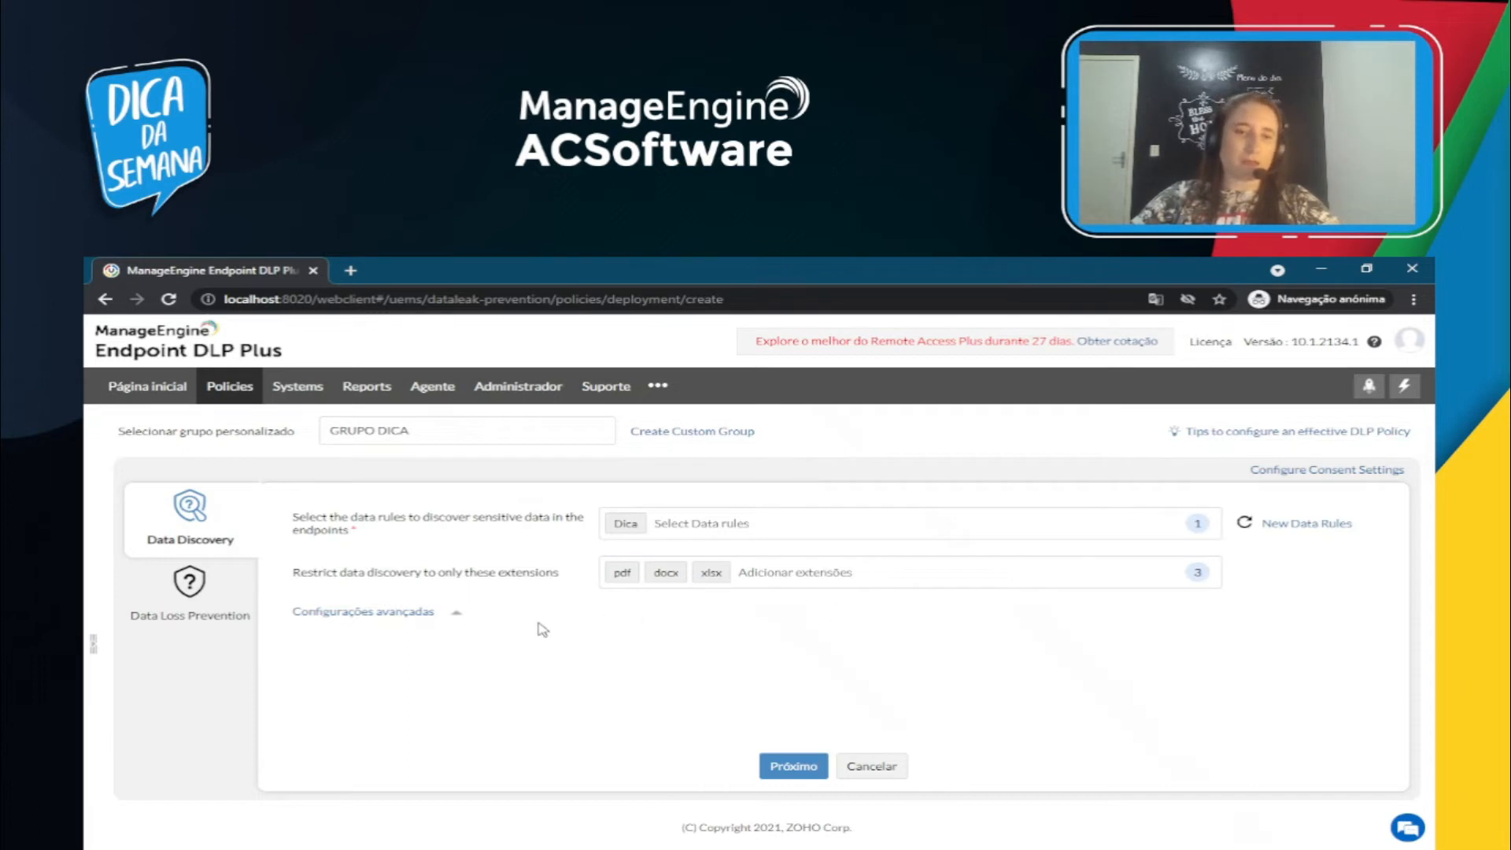
pyautogui.click(453, 619)
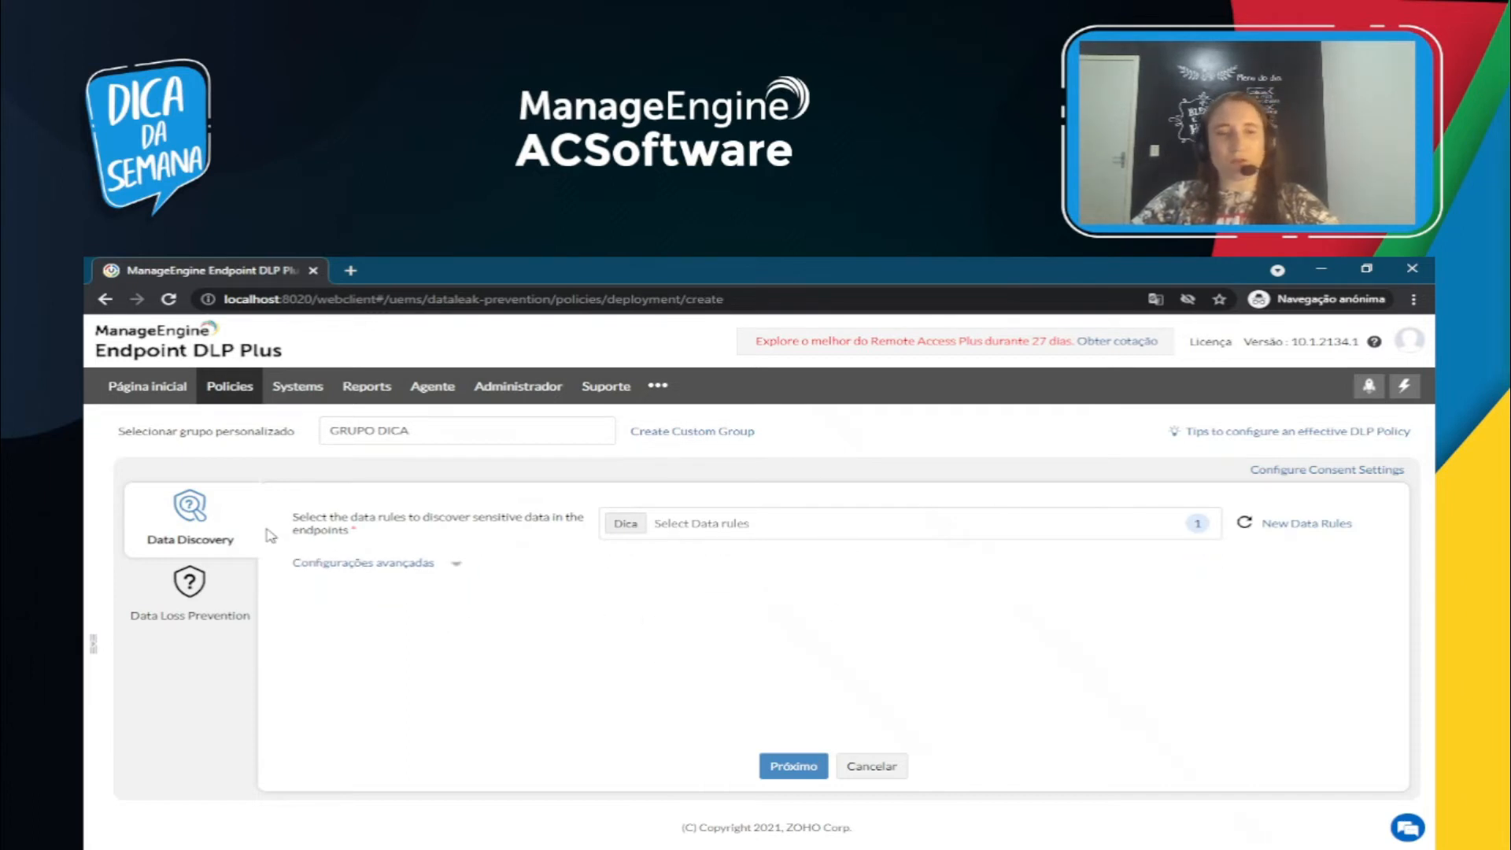
# - Open the Data Loss Prevention settings of the policy and show the available File access options
pyautogui.click(189, 602)
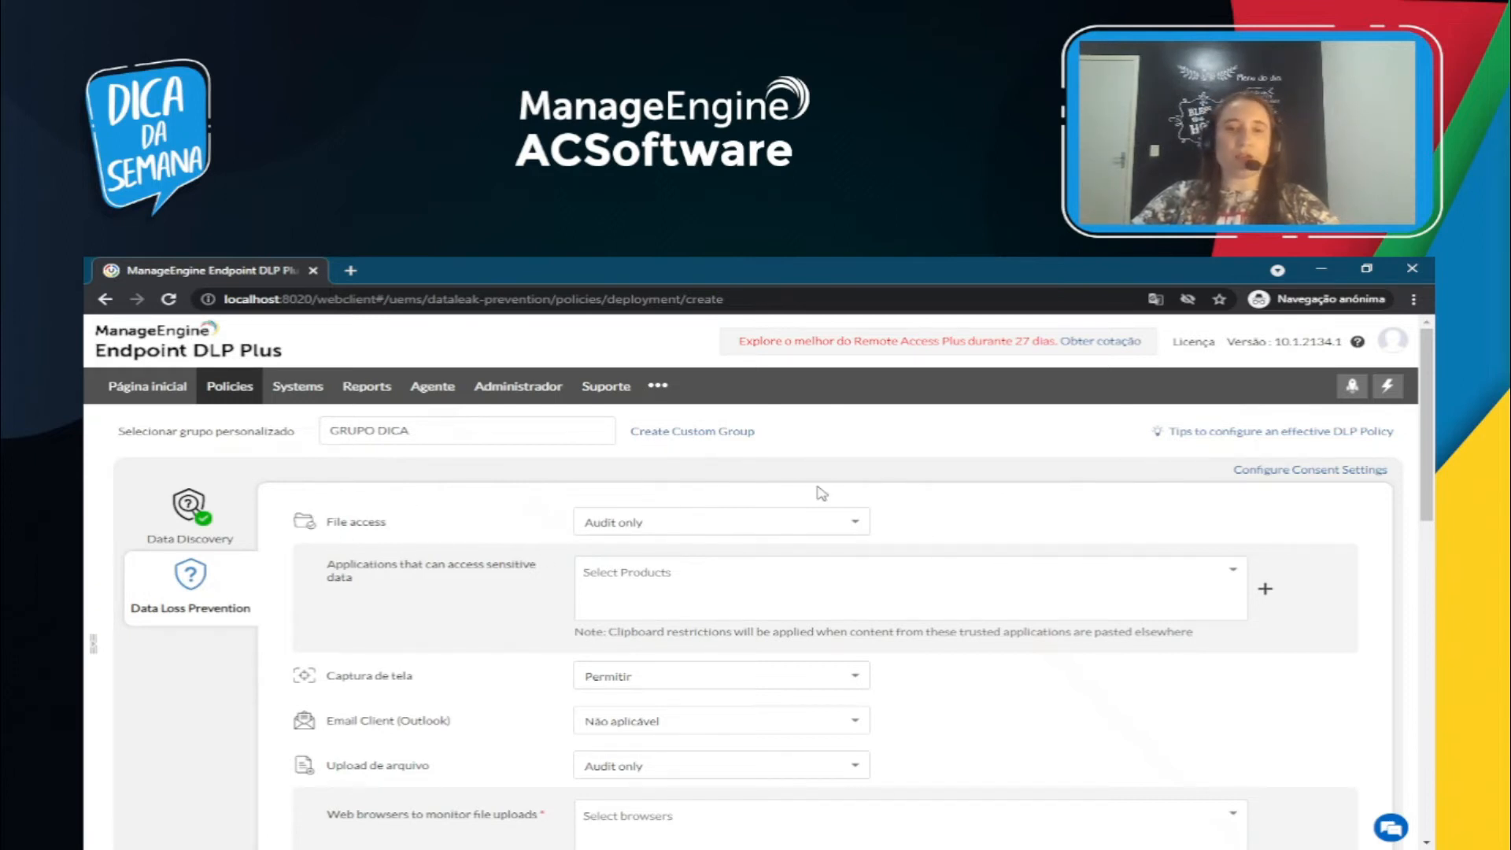
pyautogui.click(859, 523)
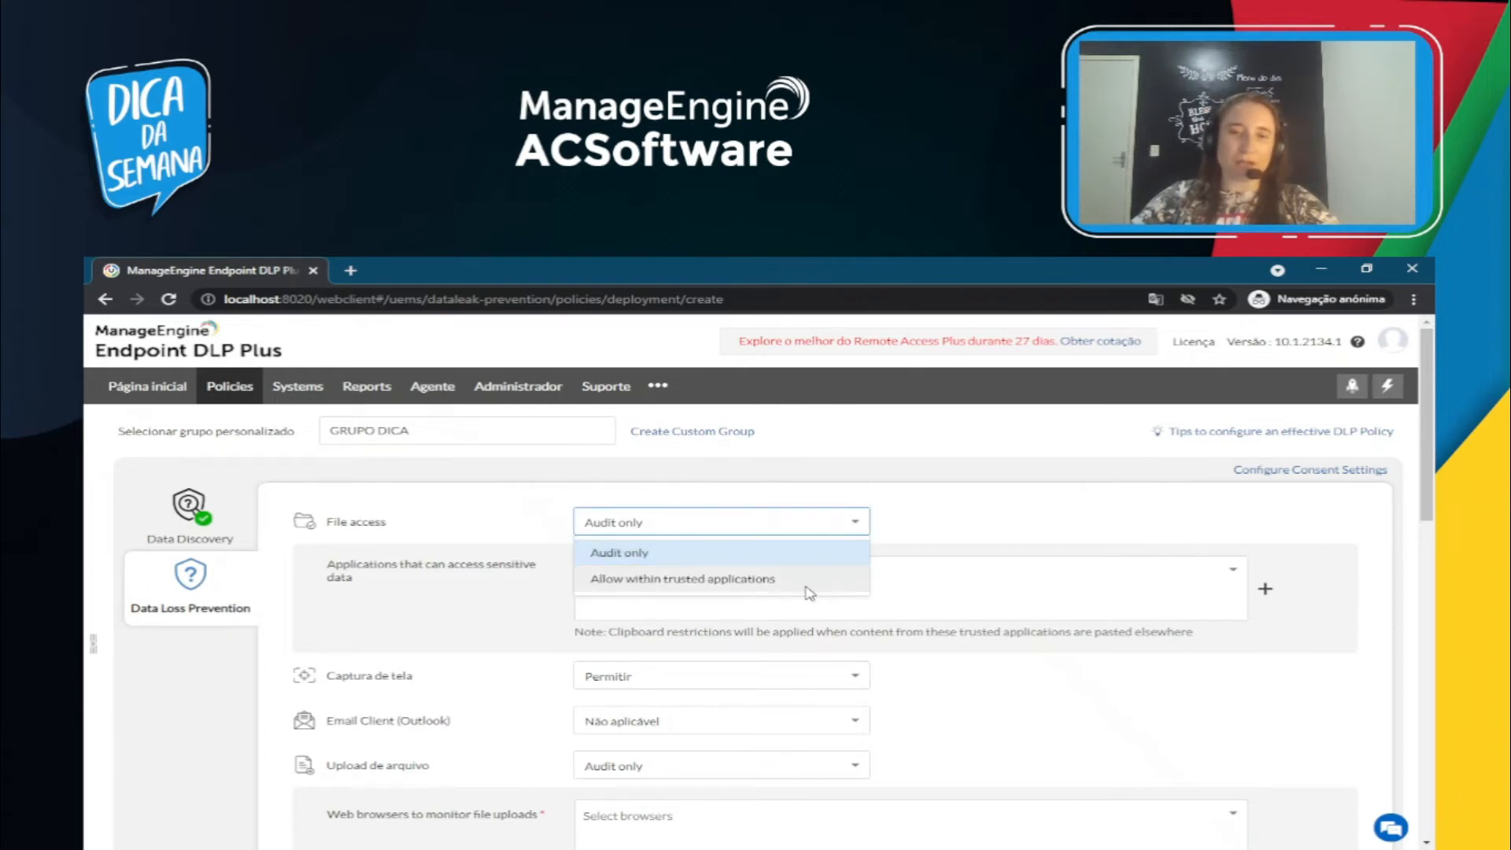
# - Examine the list of products selectable as applications that can access sensitive data, from Adobe through to ZOHO
pyautogui.click(1104, 586)
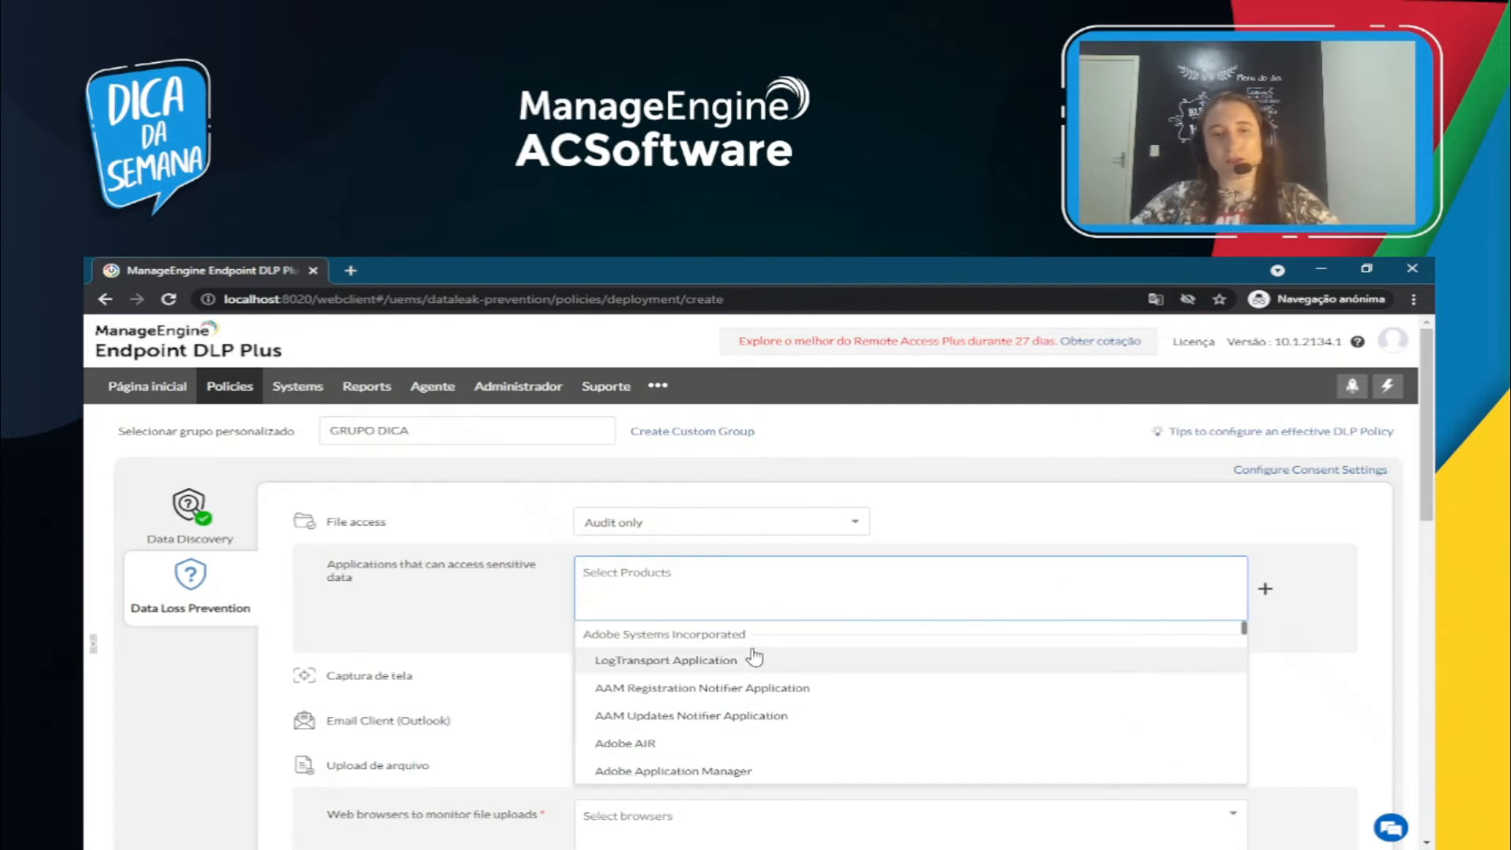
pyautogui.scroll(-1, 790, 683)
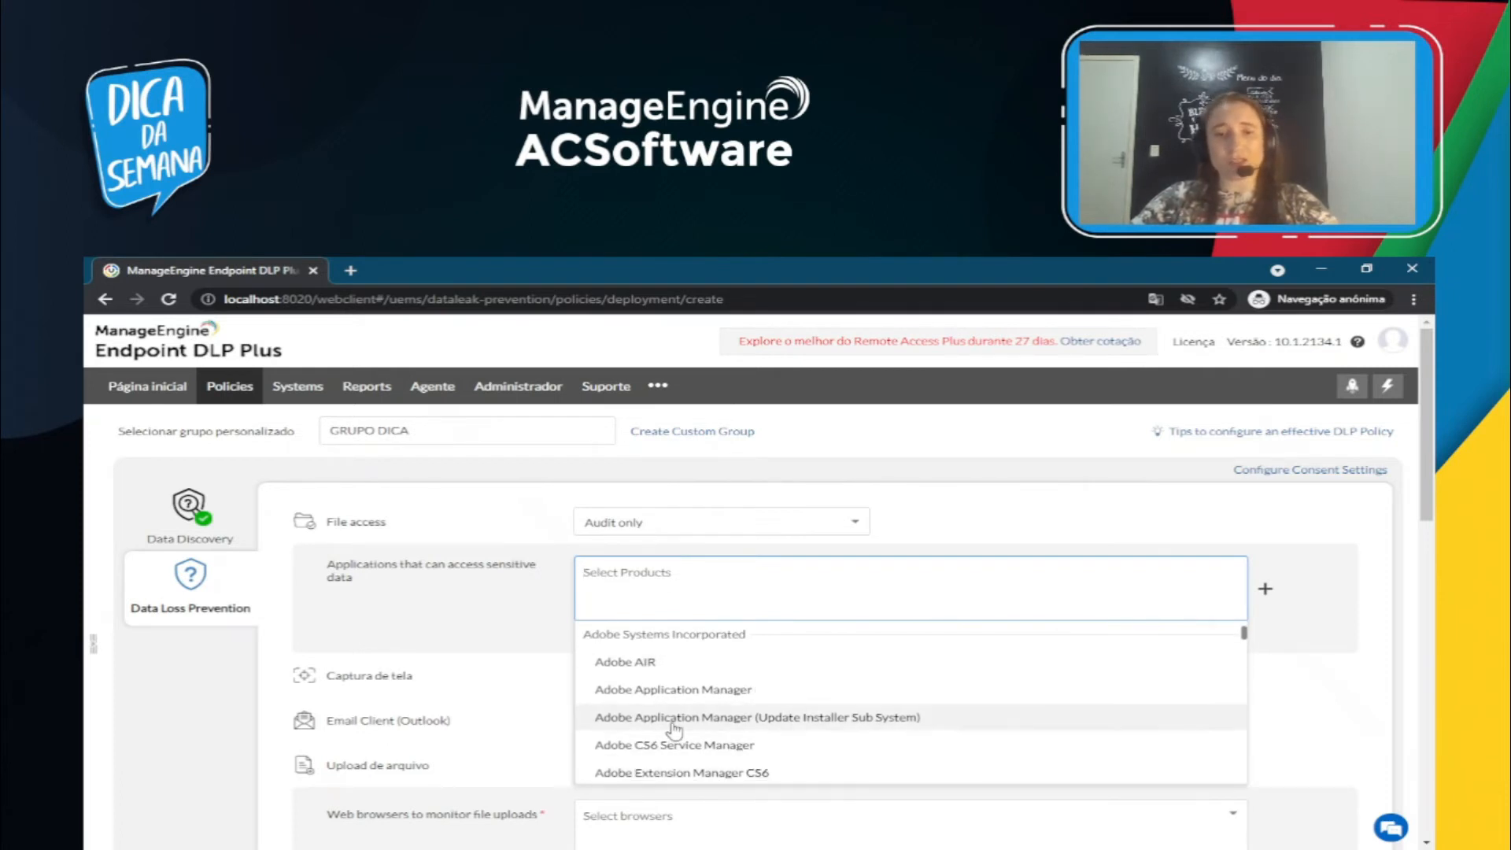
pyautogui.scroll(-1, 937, 699)
pyautogui.scroll(-4, 936, 698)
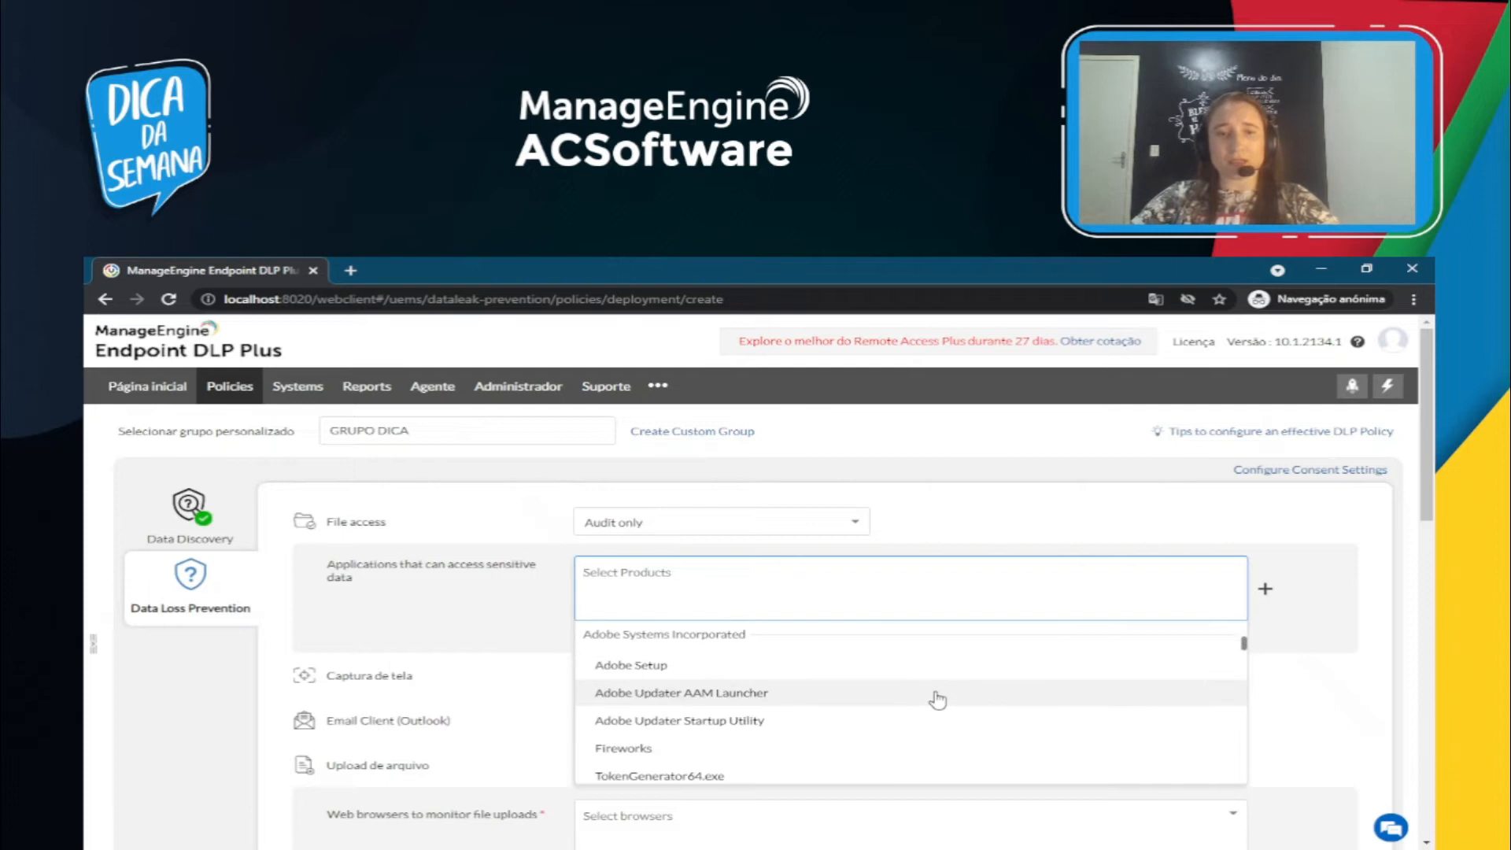
pyautogui.scroll(2, 937, 700)
pyautogui.scroll(-2, 937, 700)
pyautogui.scroll(-1, 937, 699)
pyautogui.scroll(1, 937, 699)
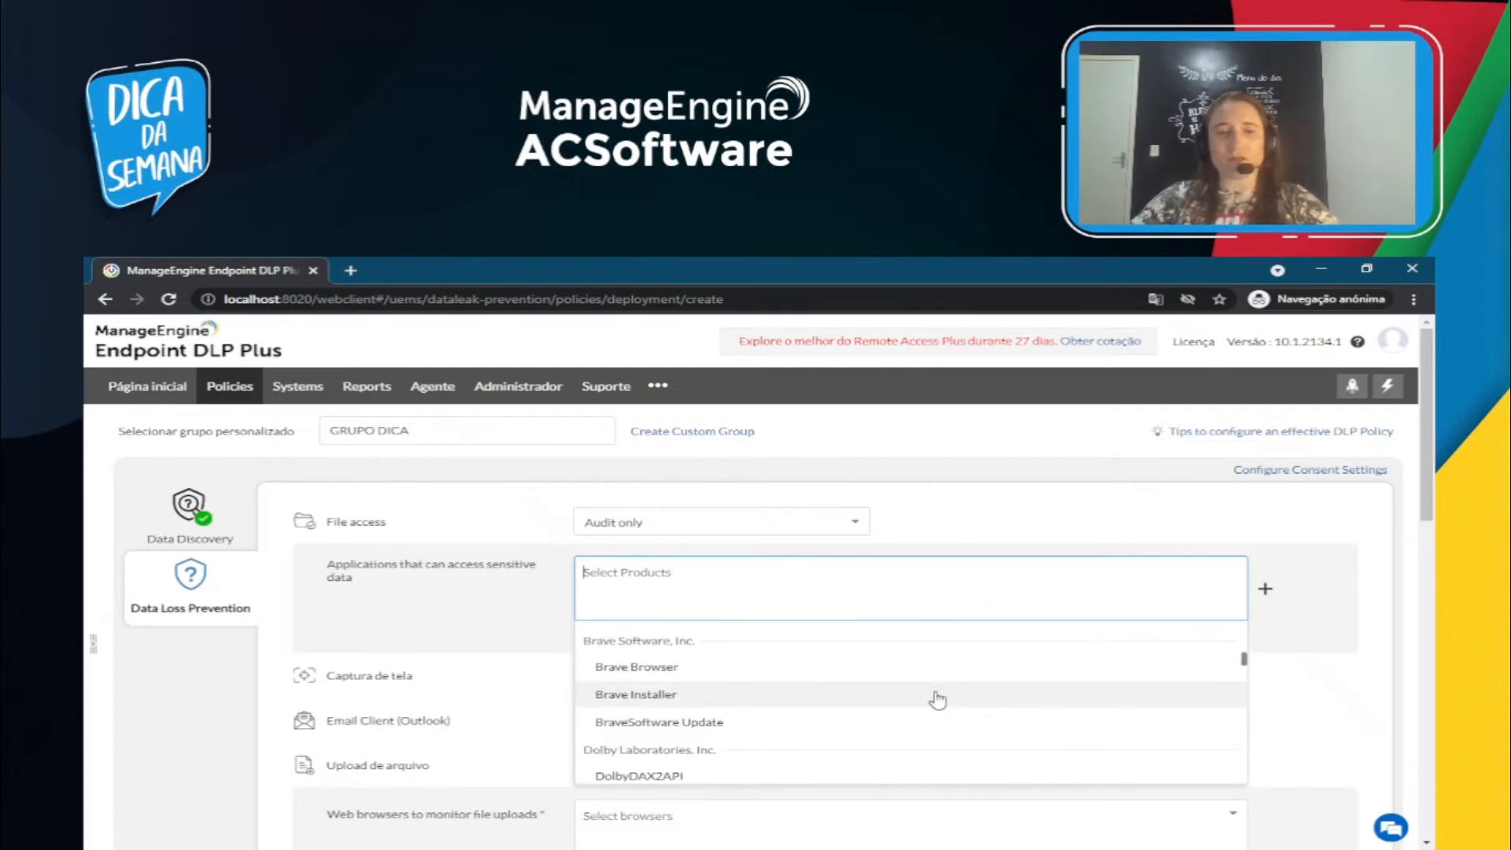
pyautogui.scroll(1, 788, 699)
pyautogui.scroll(-8, 788, 699)
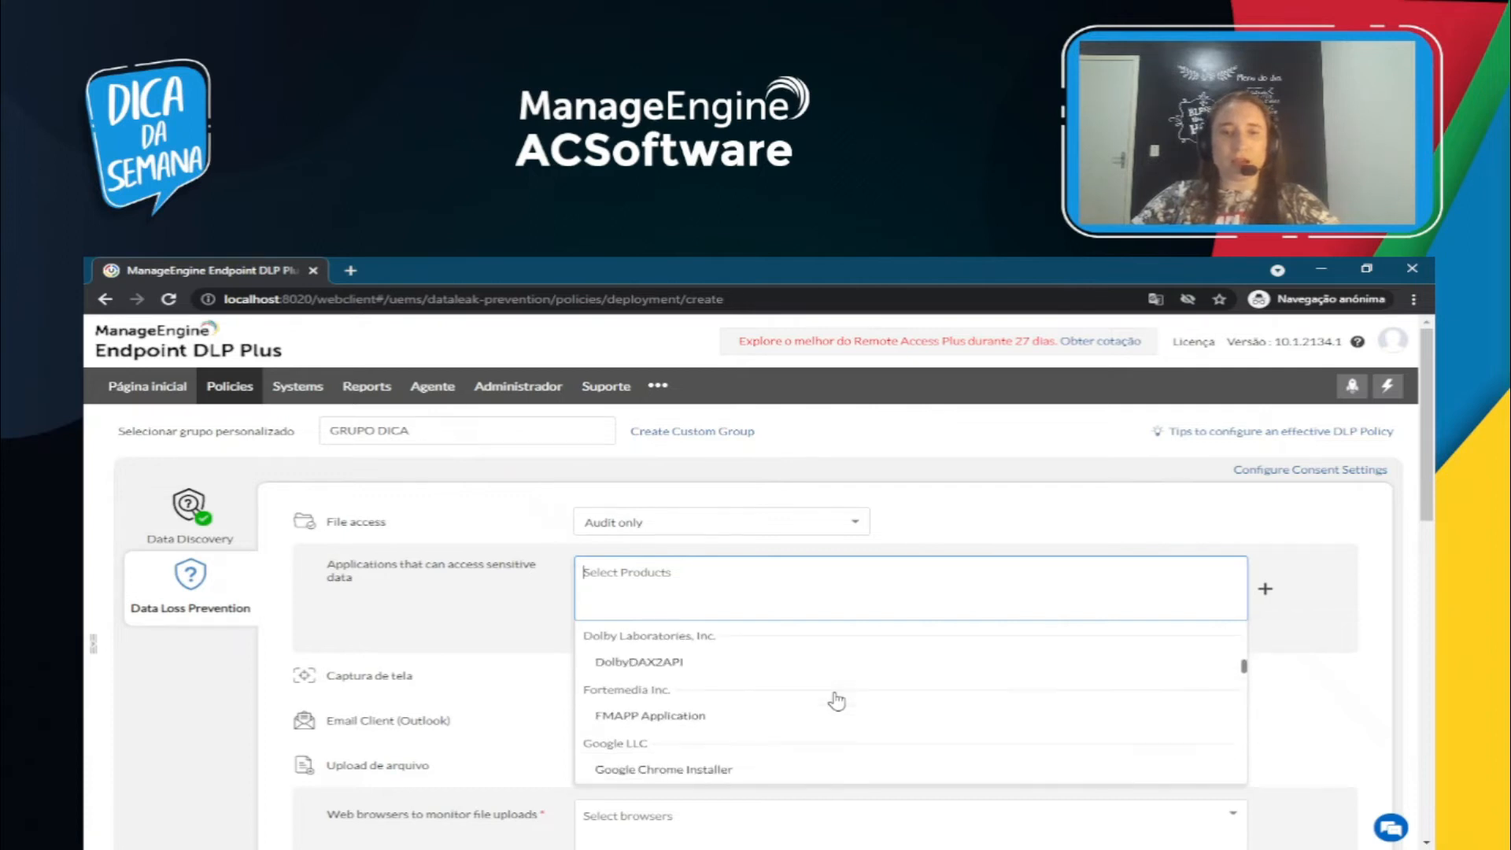
pyautogui.scroll(-5, 836, 700)
pyautogui.scroll(-1, 836, 702)
pyautogui.scroll(-4, 837, 701)
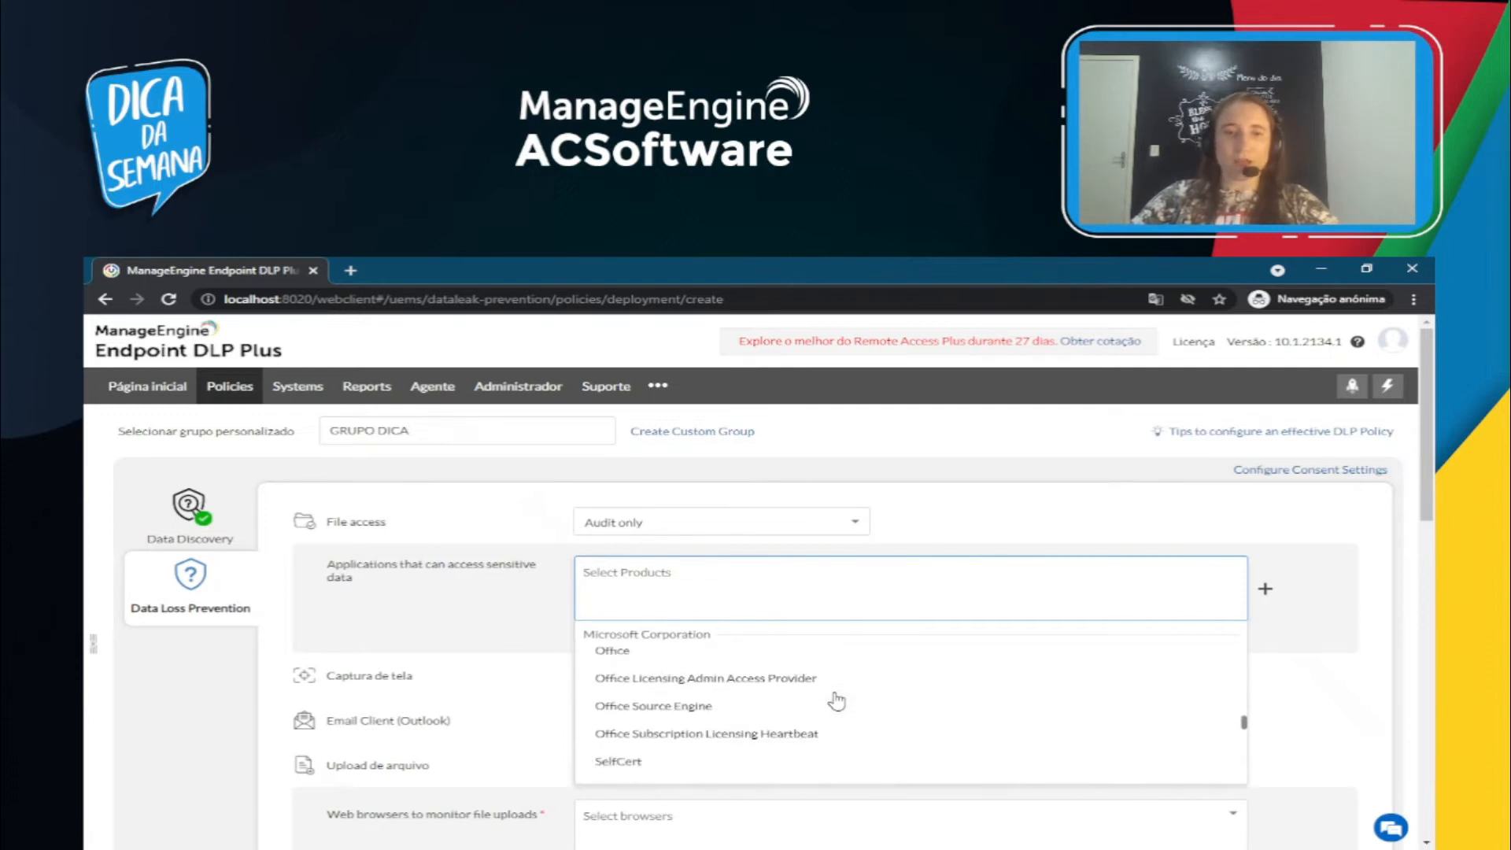
pyautogui.scroll(-5, 837, 700)
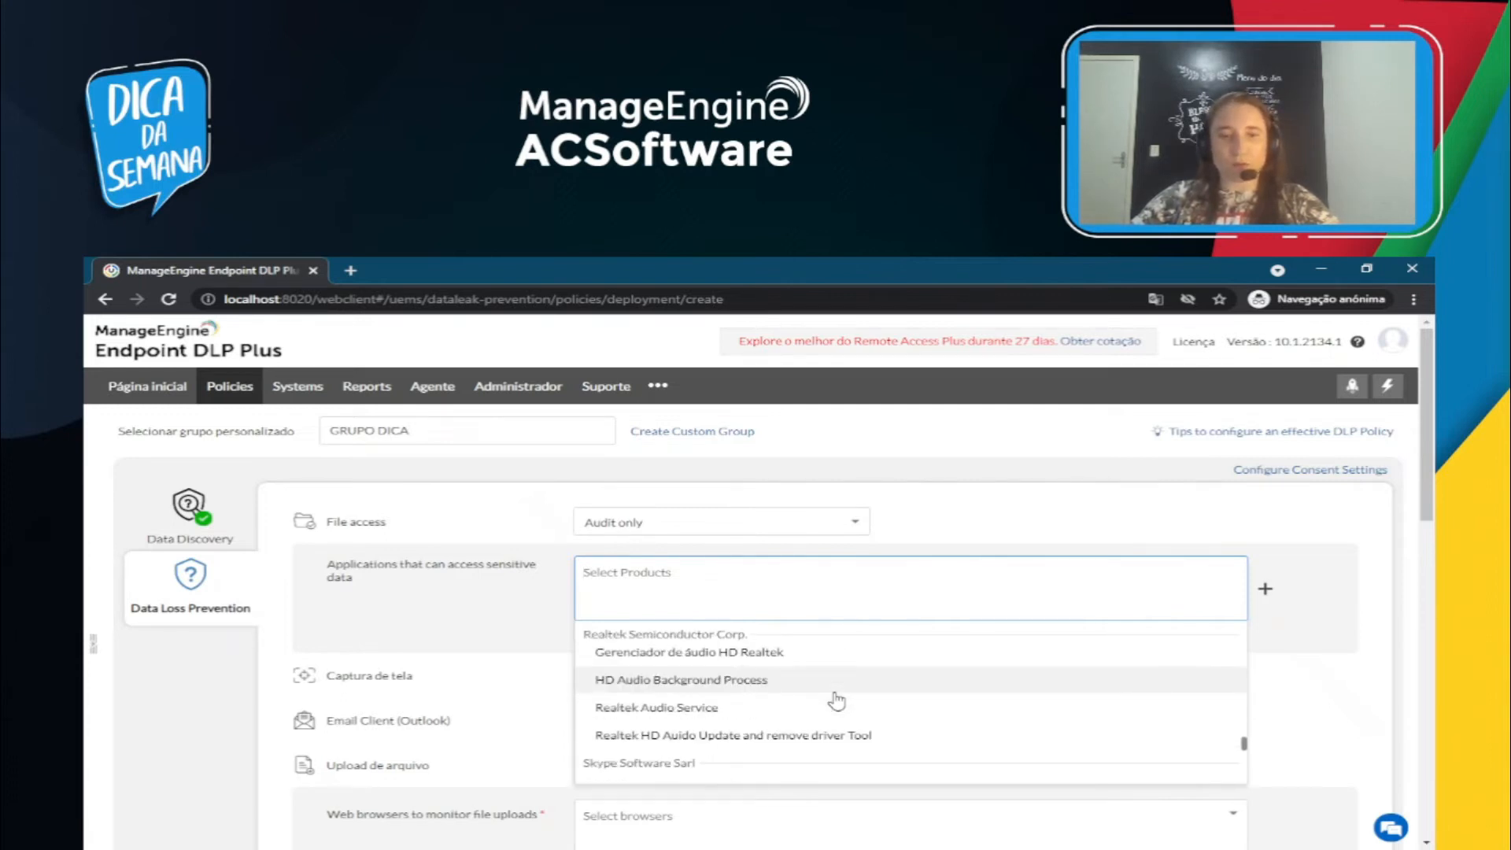
pyautogui.scroll(-1, 836, 701)
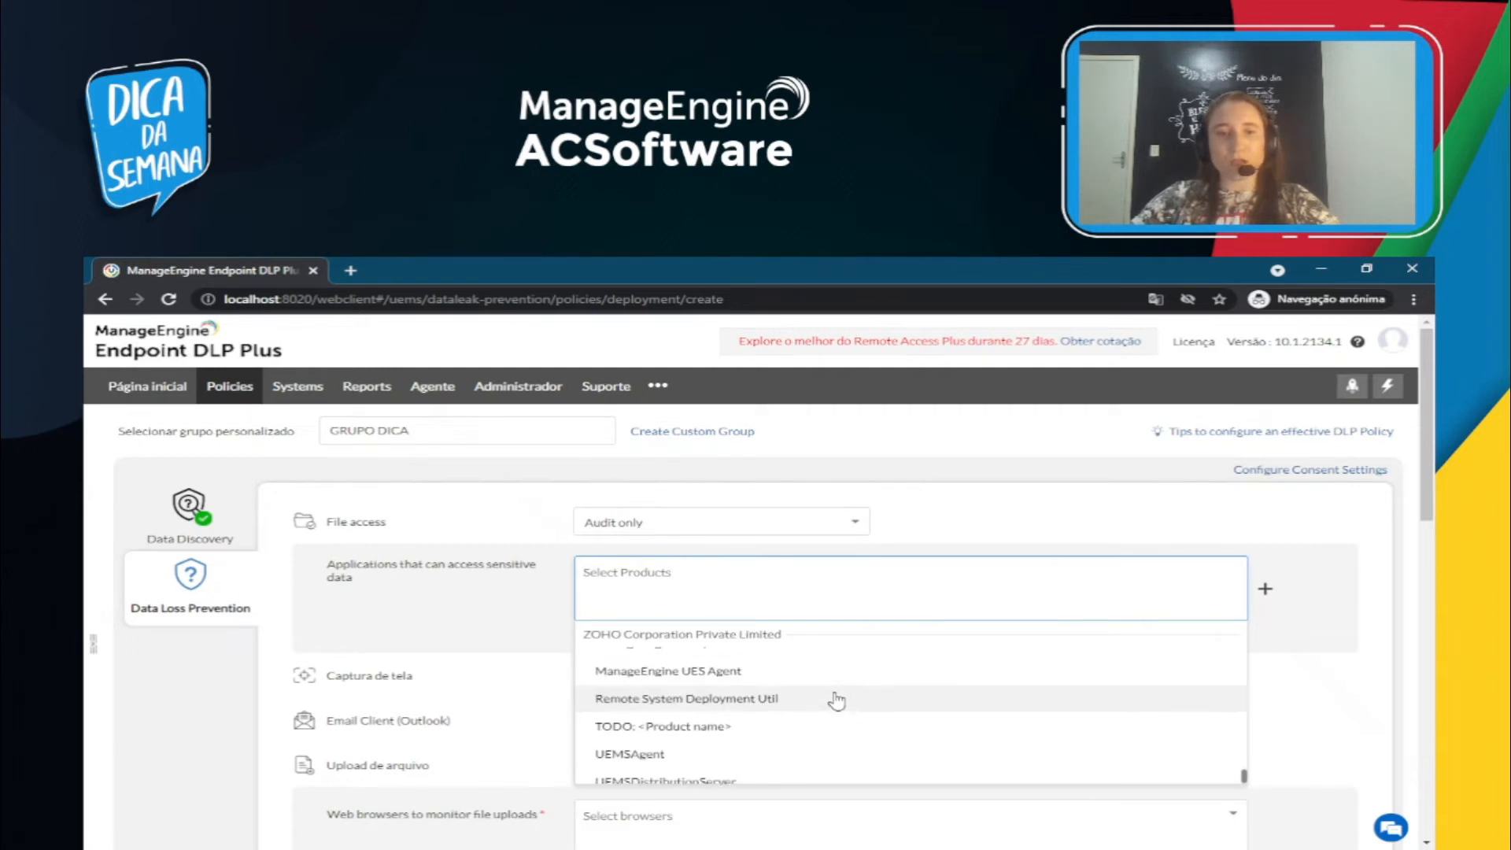
pyautogui.scroll(3, 837, 701)
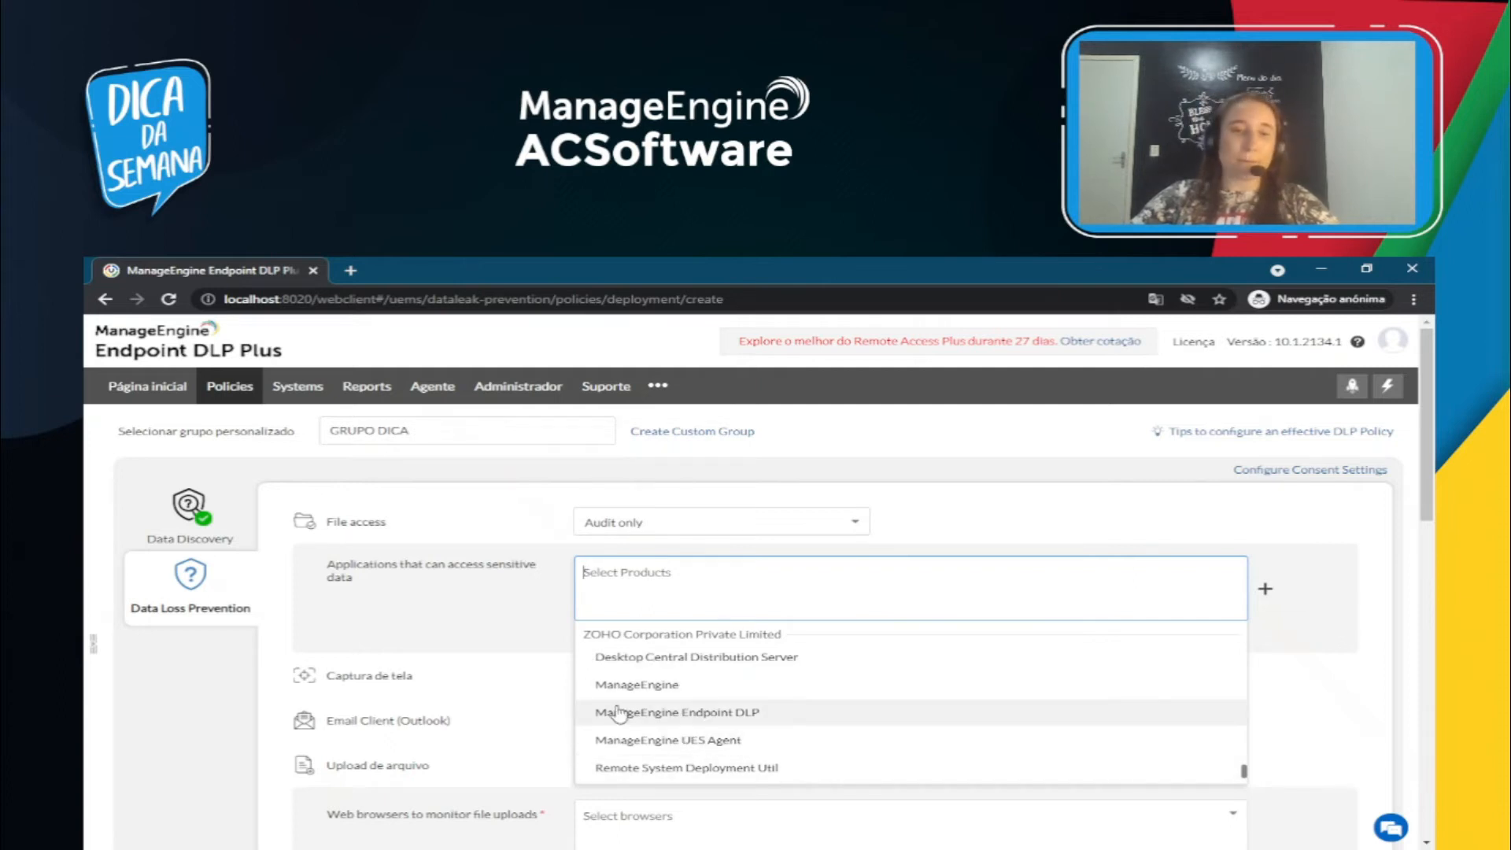
pyautogui.click(1052, 533)
# - Add Brave Browser to the applications that can access sensitive data
pyautogui.click(730, 579)
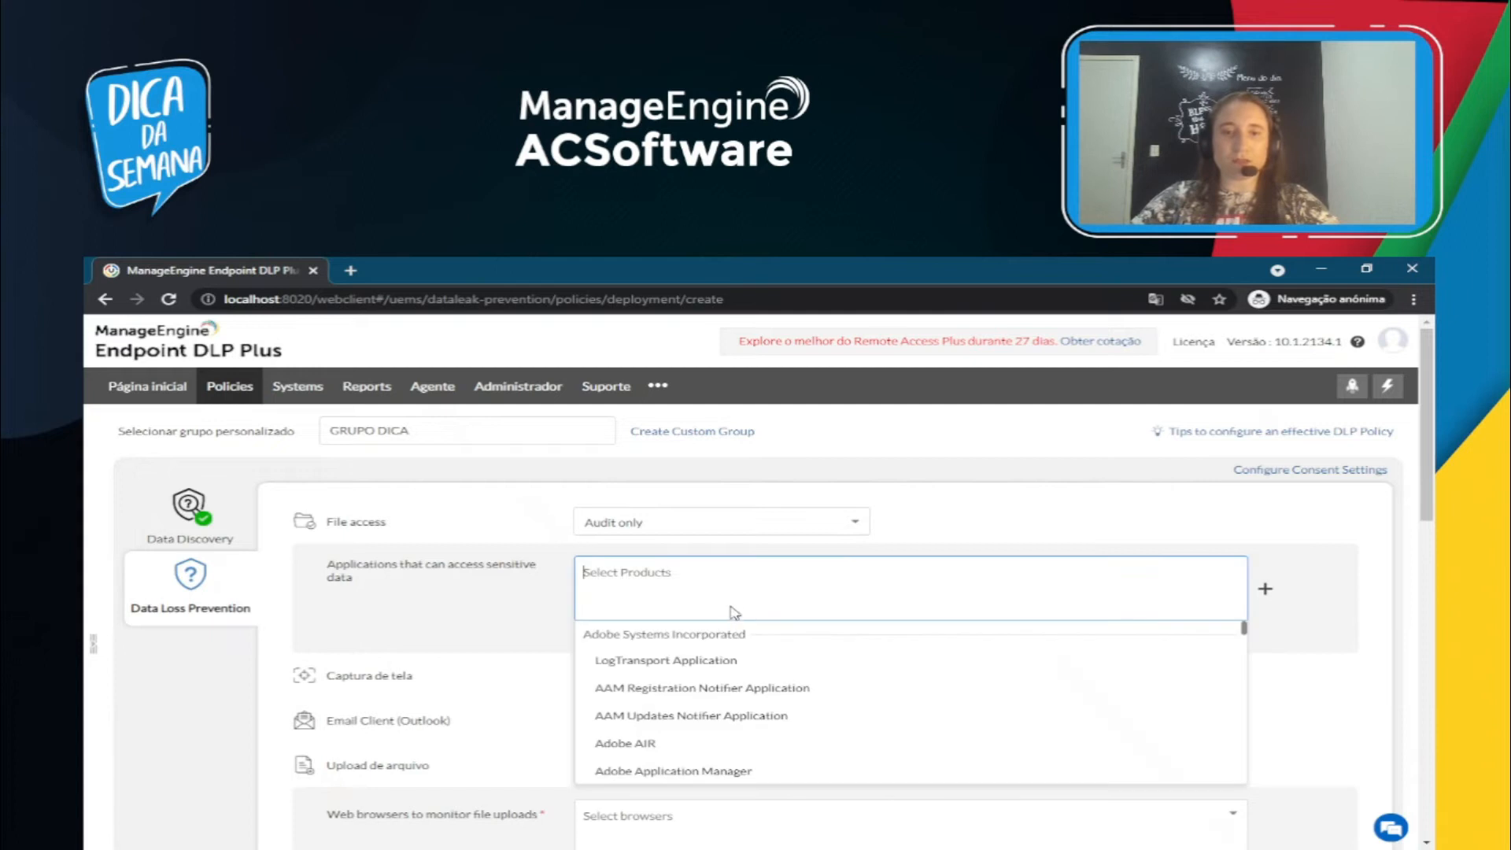
pyautogui.scroll(-2, 736, 692)
pyautogui.scroll(-5, 736, 697)
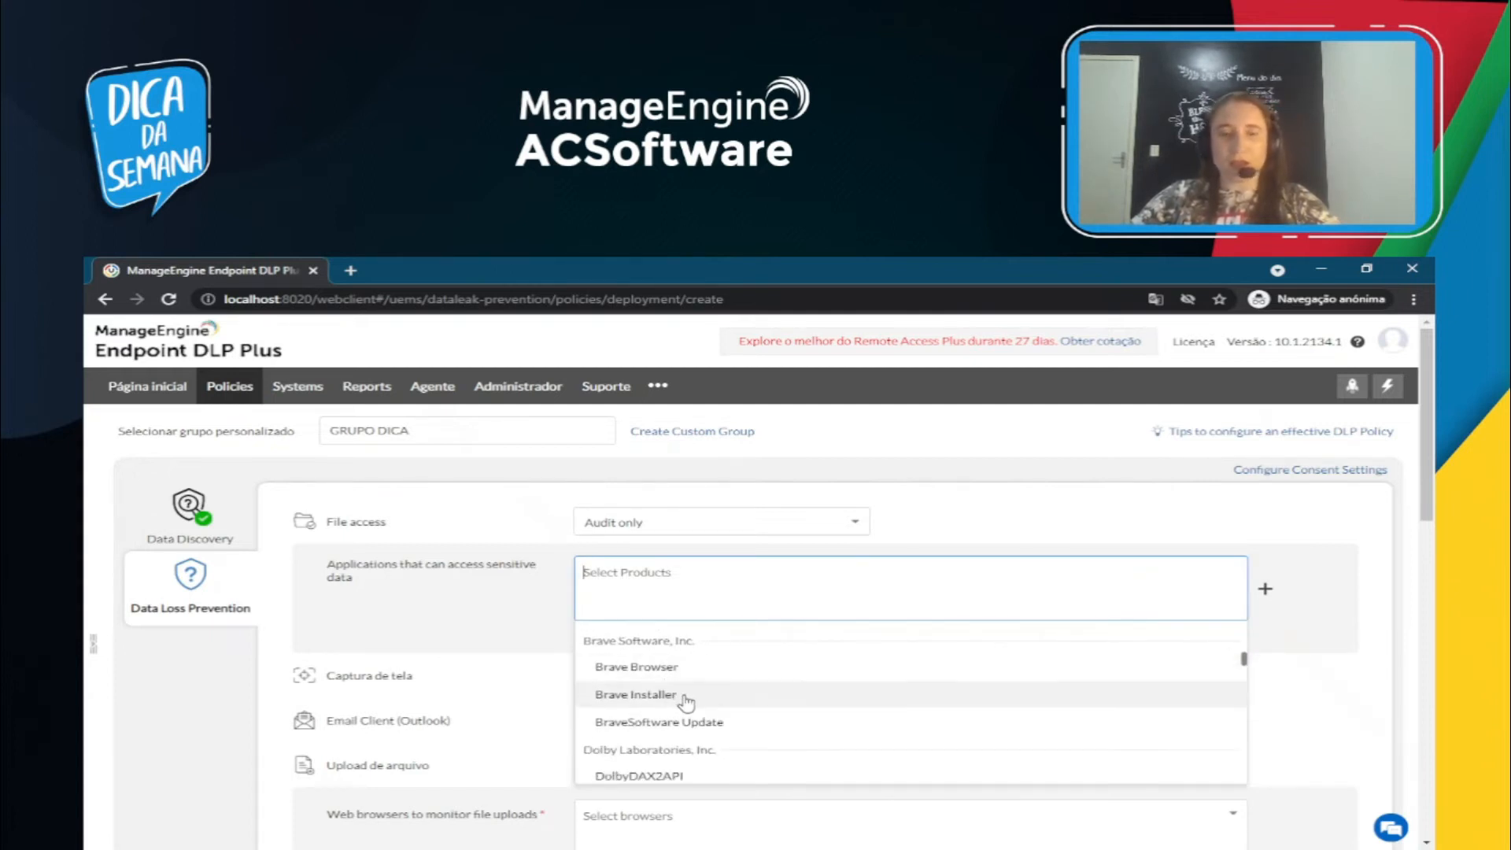
pyautogui.click(648, 669)
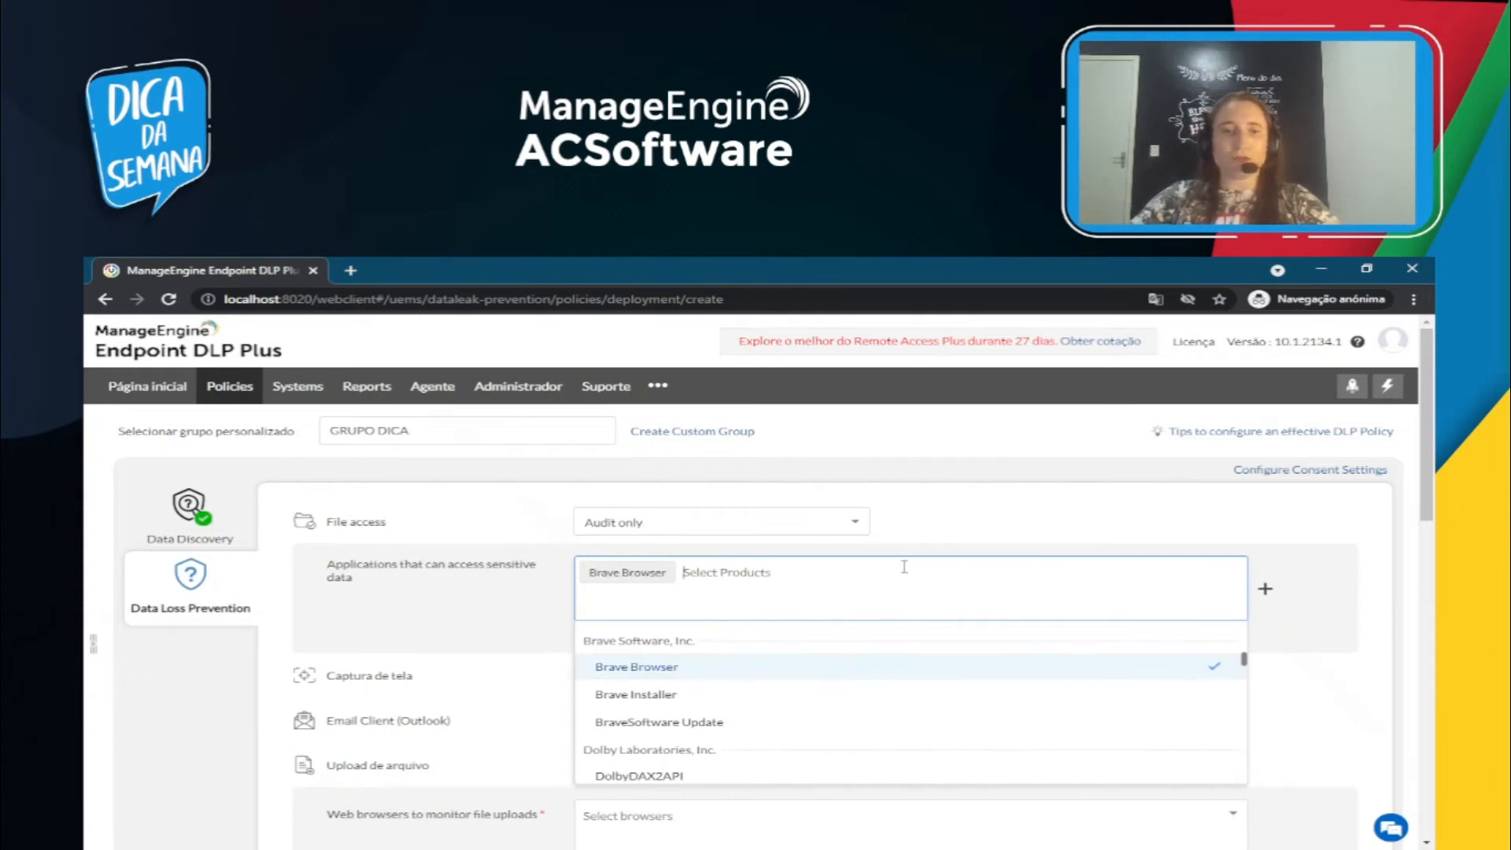
pyautogui.click(1018, 523)
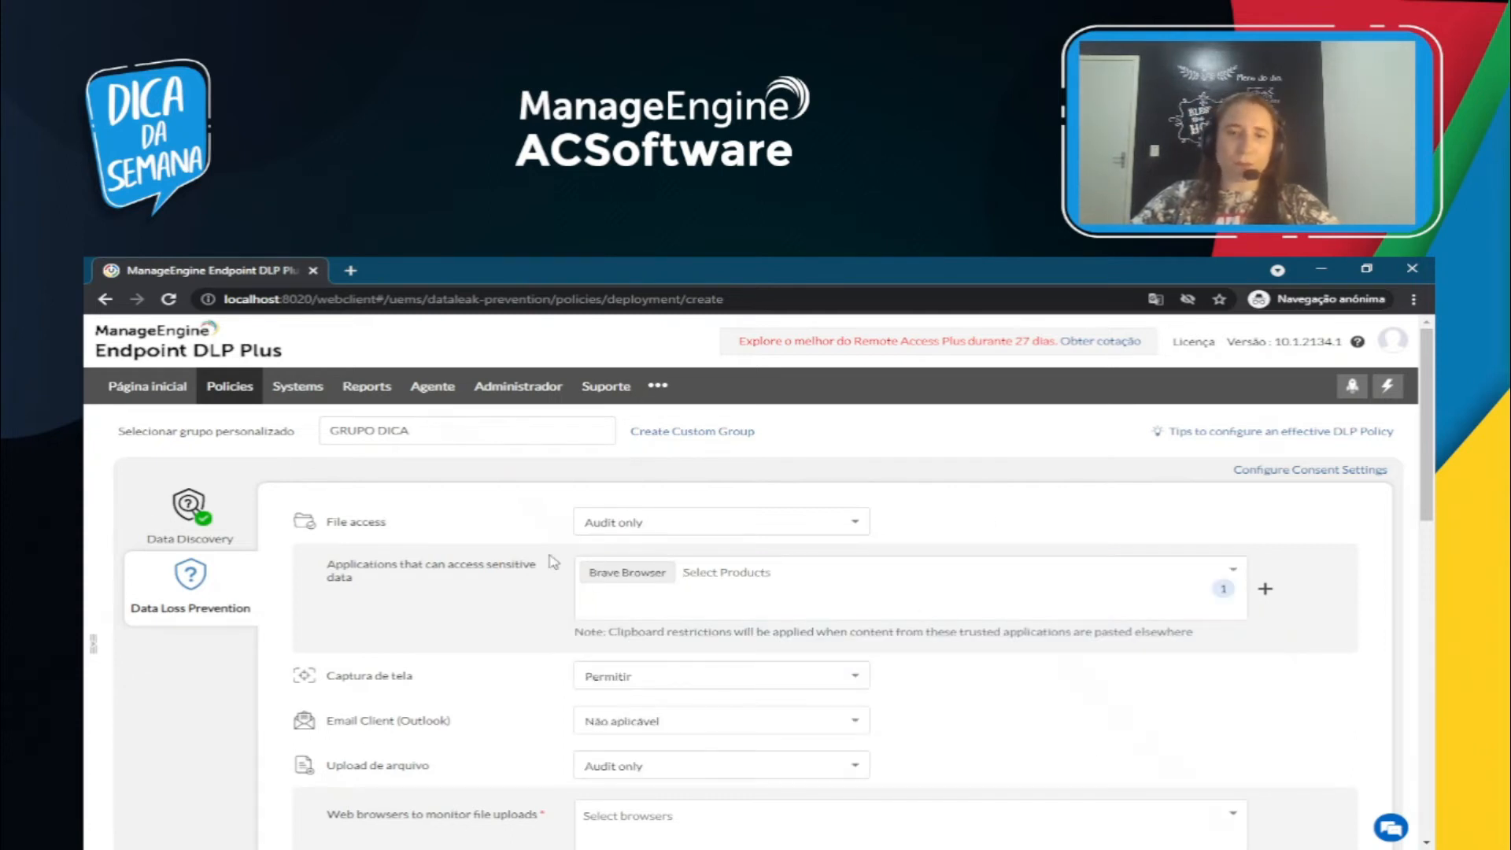
# - Check the options offered for screen capture (Captura de tela) and for the Outlook email client
pyautogui.scroll(-1, 1068, 724)
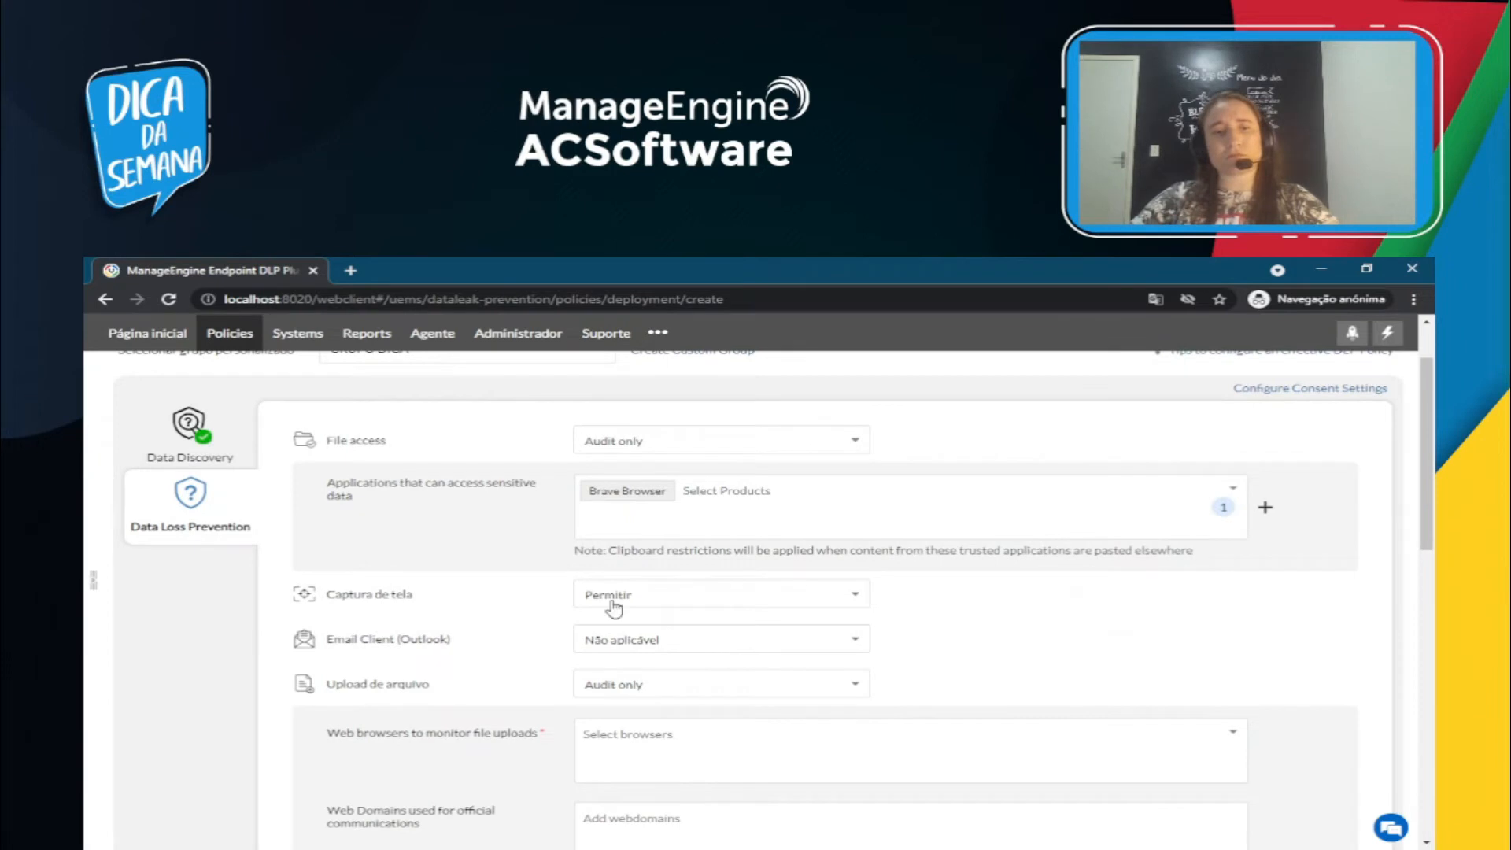
pyautogui.click(726, 605)
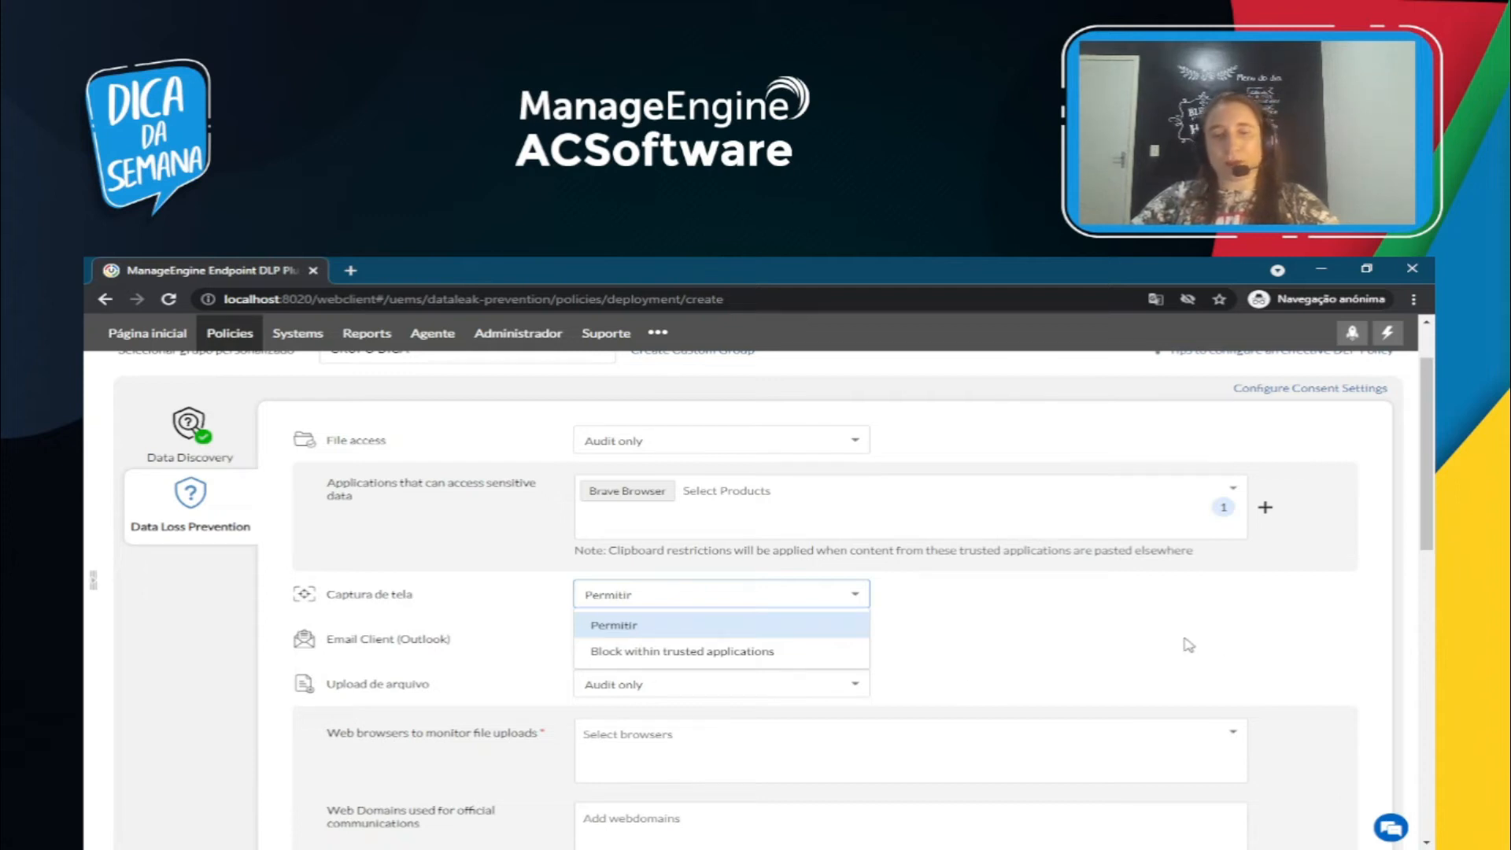
pyautogui.click(1155, 646)
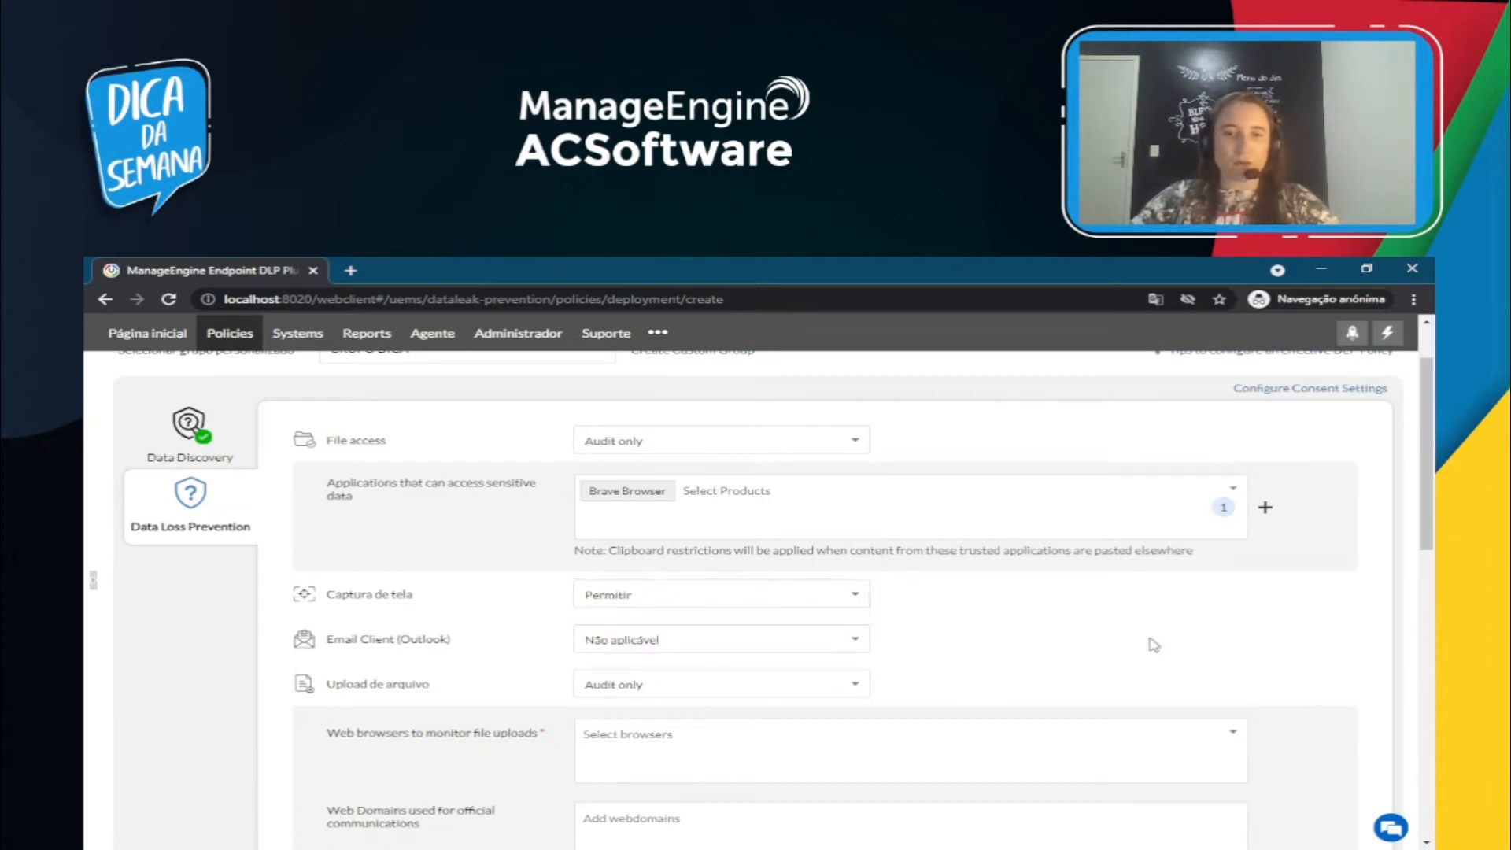
pyautogui.click(852, 641)
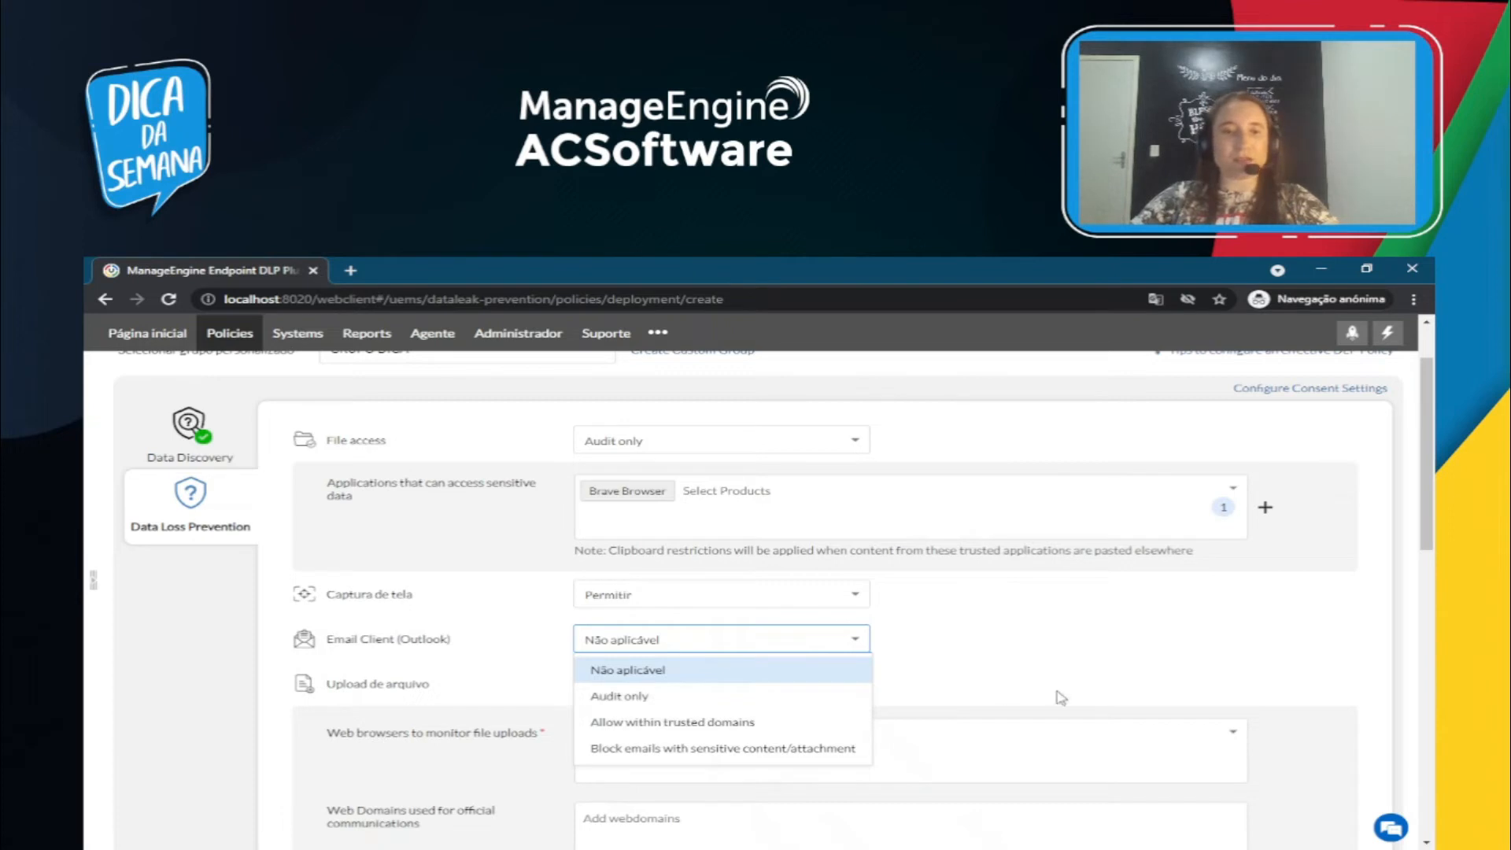
pyautogui.click(1037, 670)
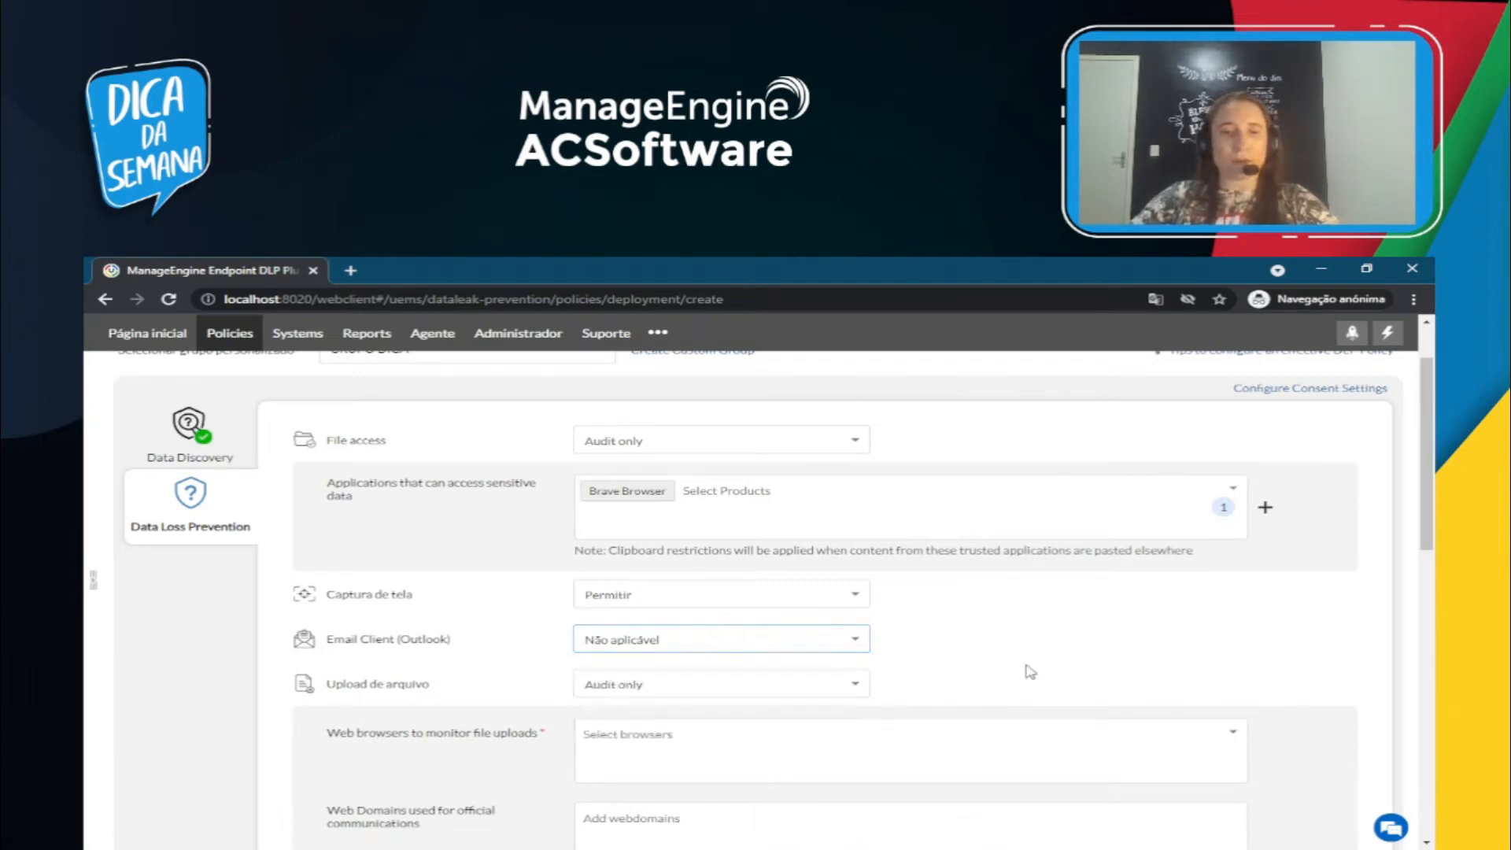
# - Set the Email Client (Outlook) rule to Audit only and check its options and Email Domains field
pyautogui.click(783, 649)
pyautogui.click(668, 703)
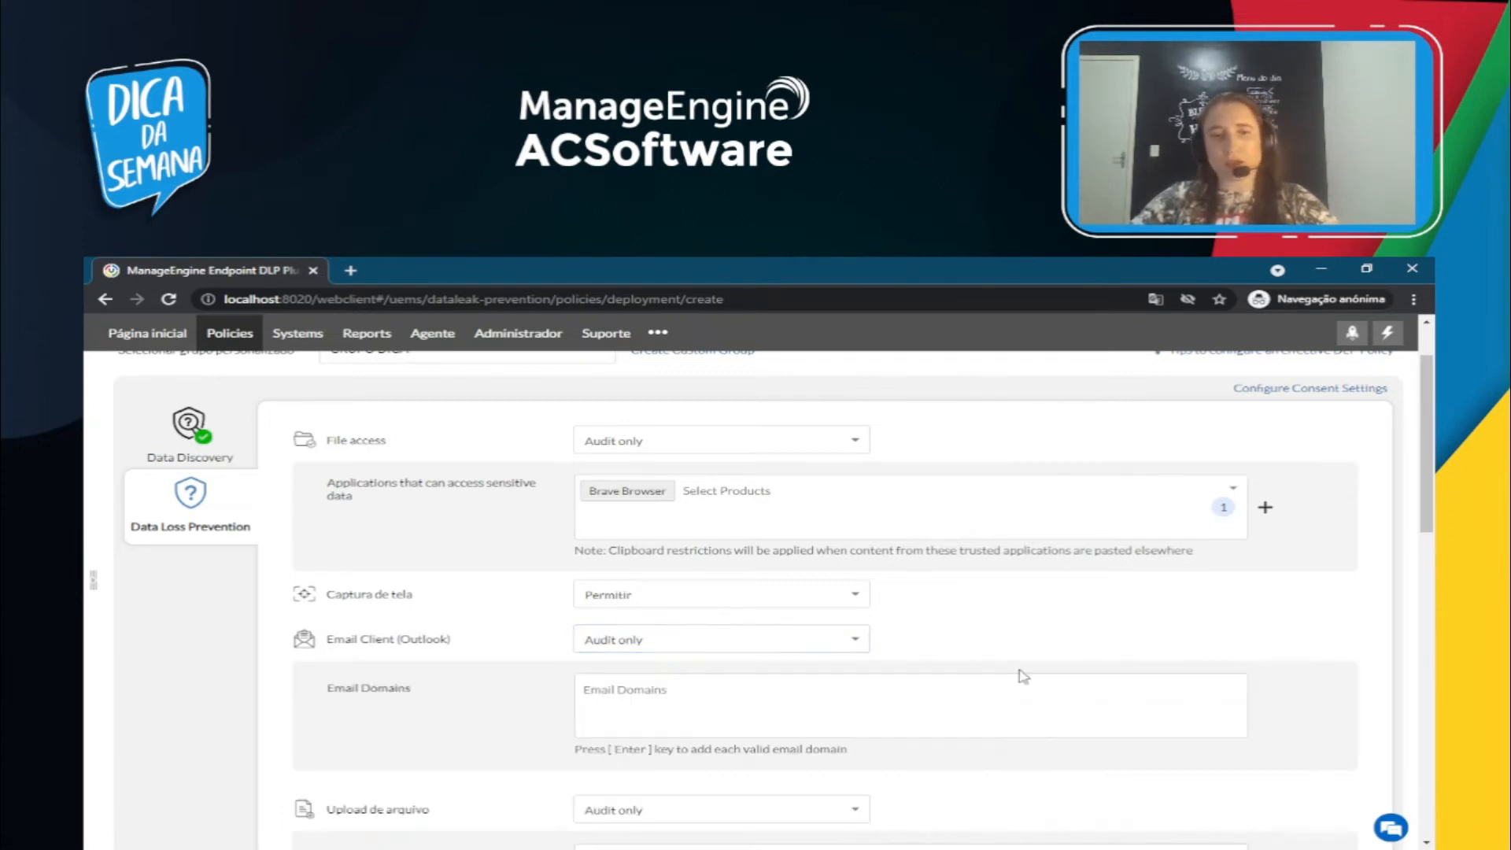
pyautogui.scroll(-1, 1016, 672)
pyautogui.click(841, 565)
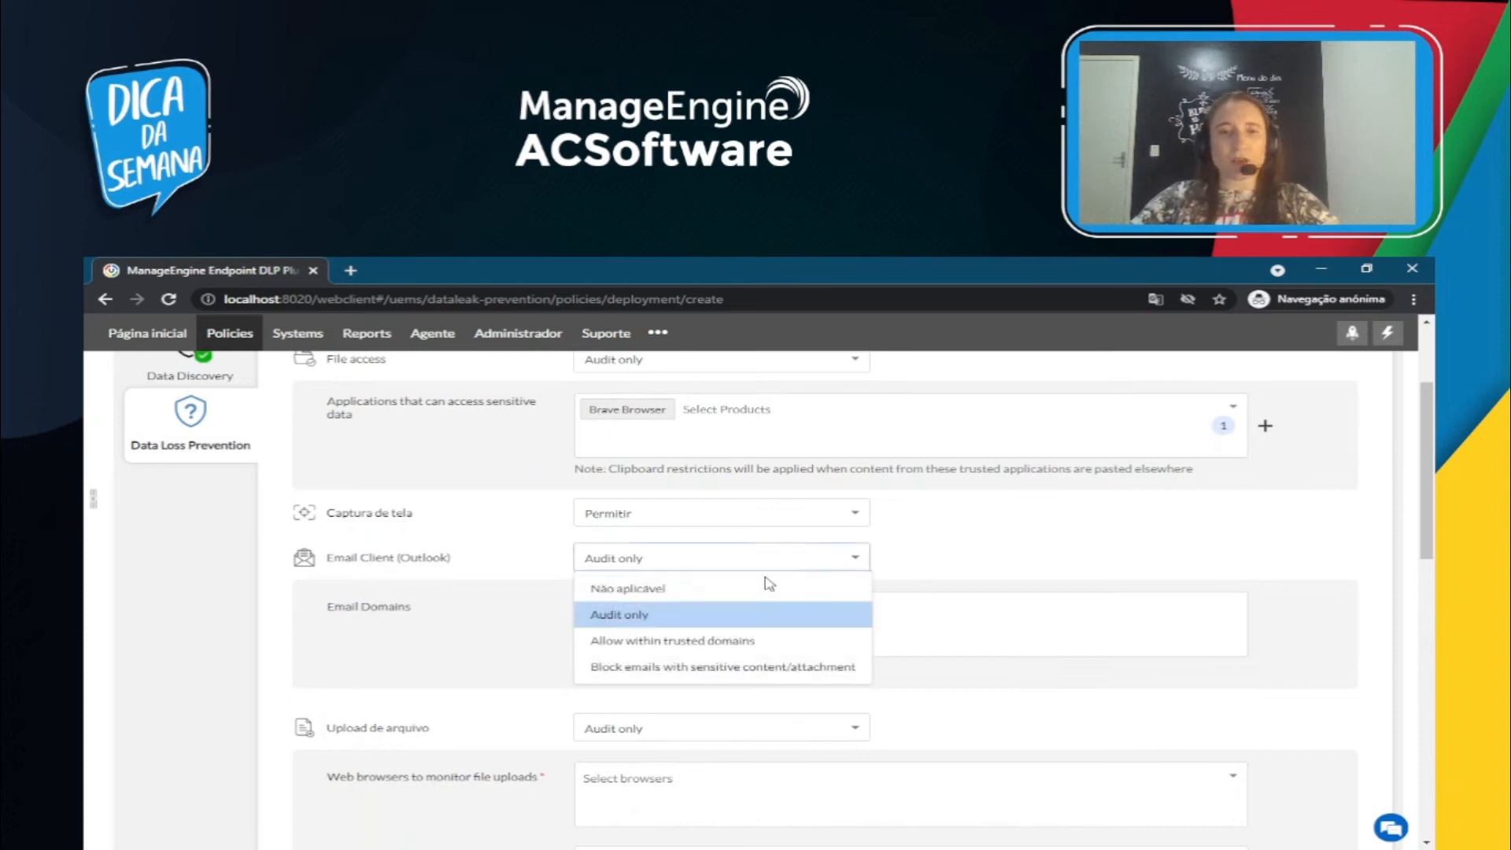
pyautogui.click(1060, 620)
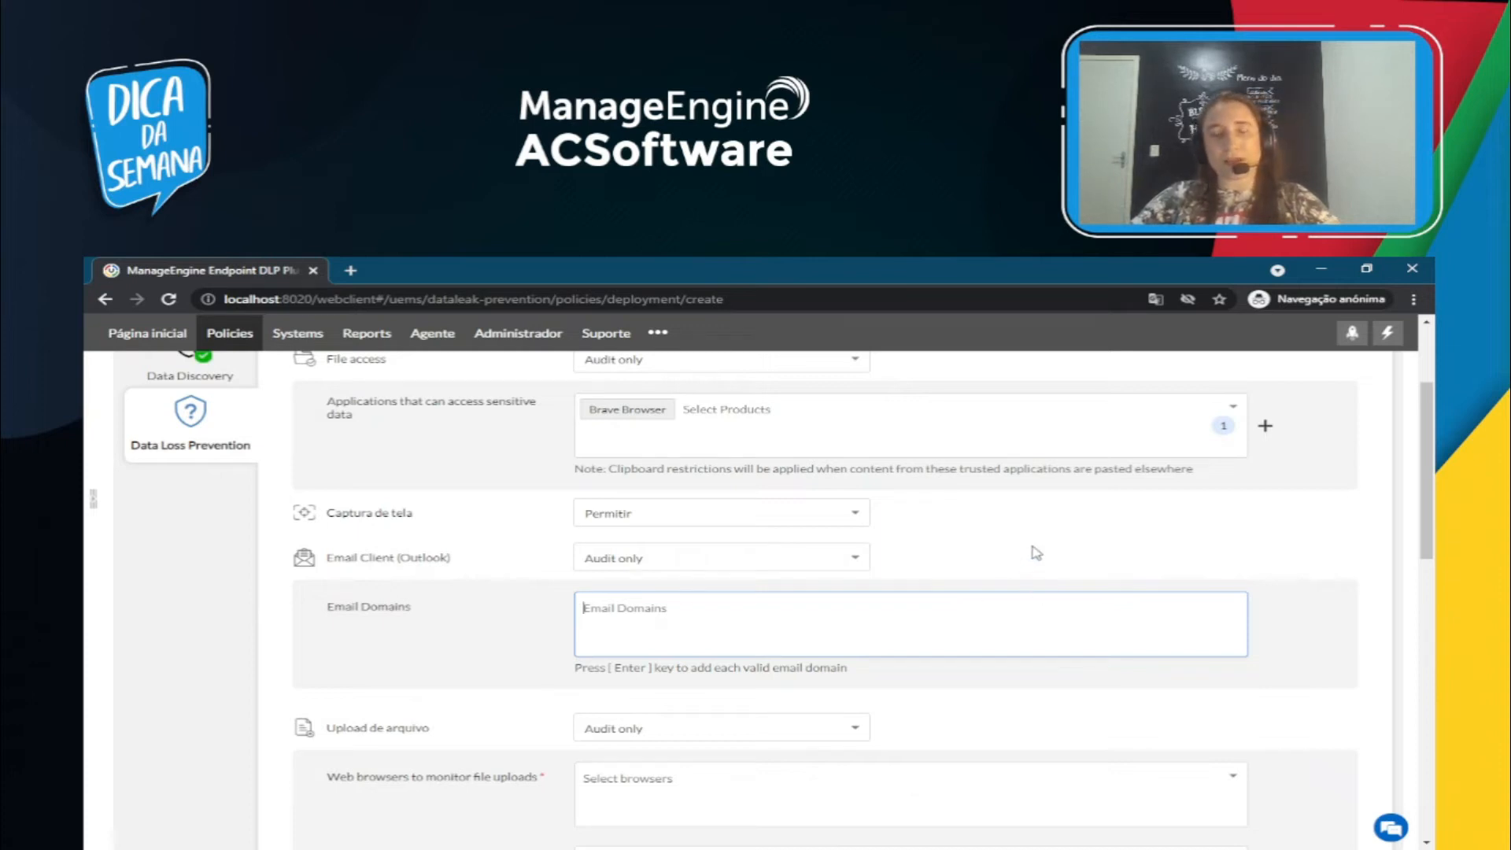
pyautogui.scroll(-2, 1036, 550)
pyautogui.scroll(1, 1032, 550)
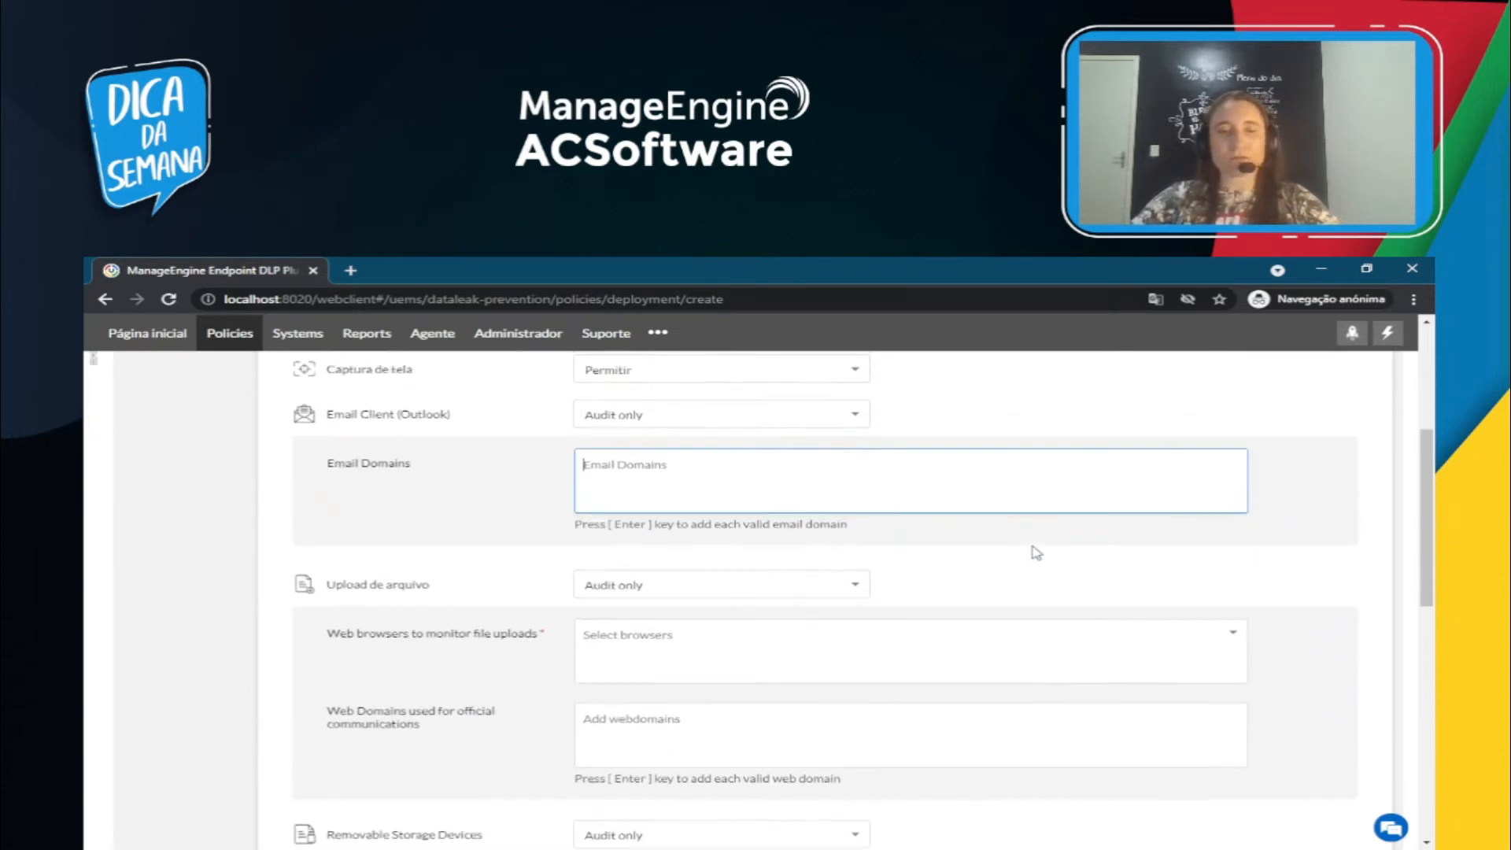
# - Try Allow within trusted domains for the Email Client (Outlook) rule and return it to Audit only
pyautogui.click(719, 479)
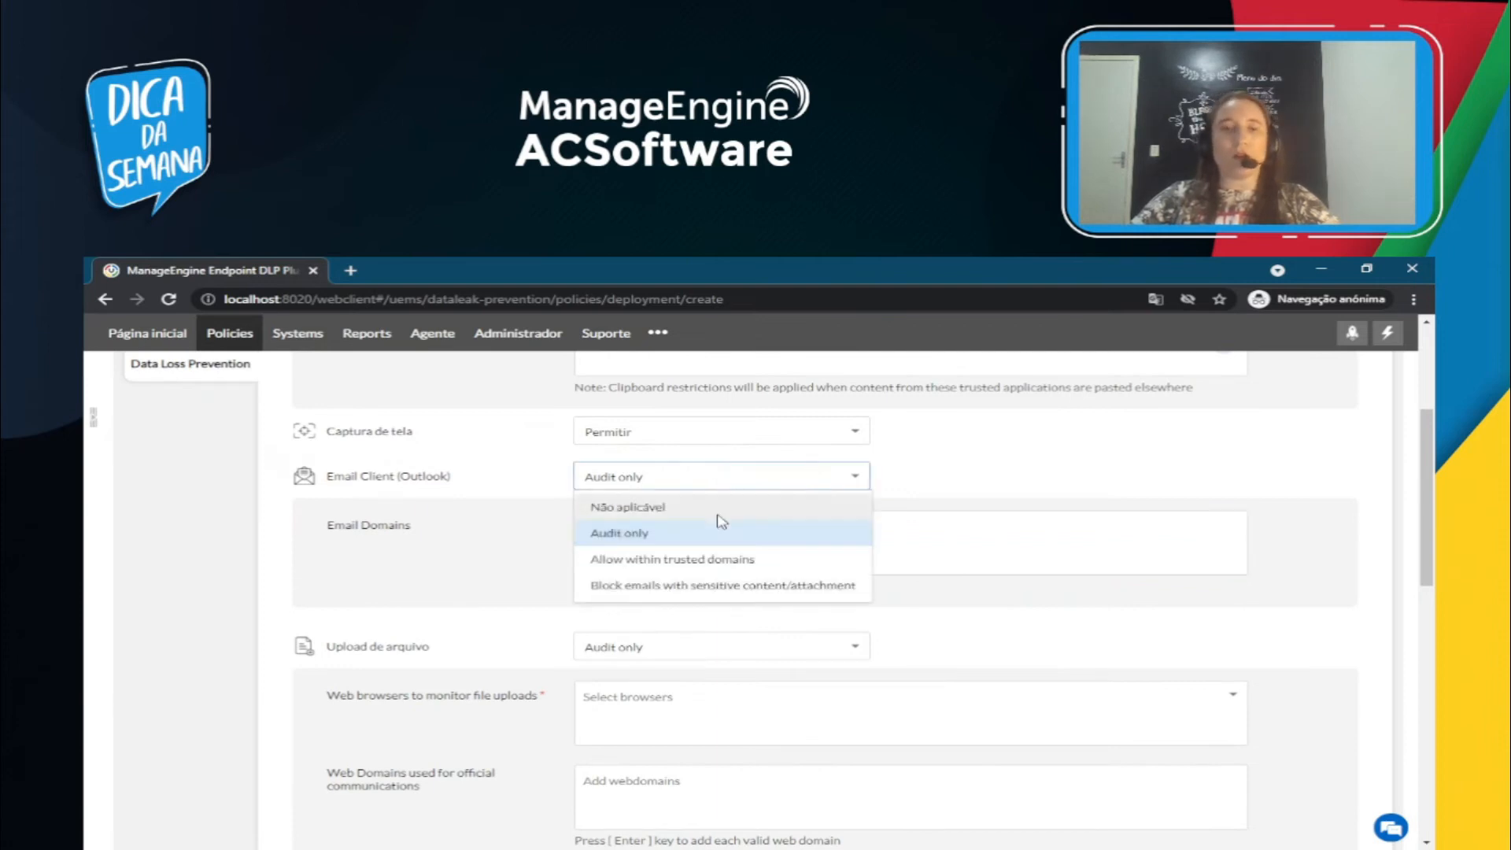
pyautogui.click(715, 560)
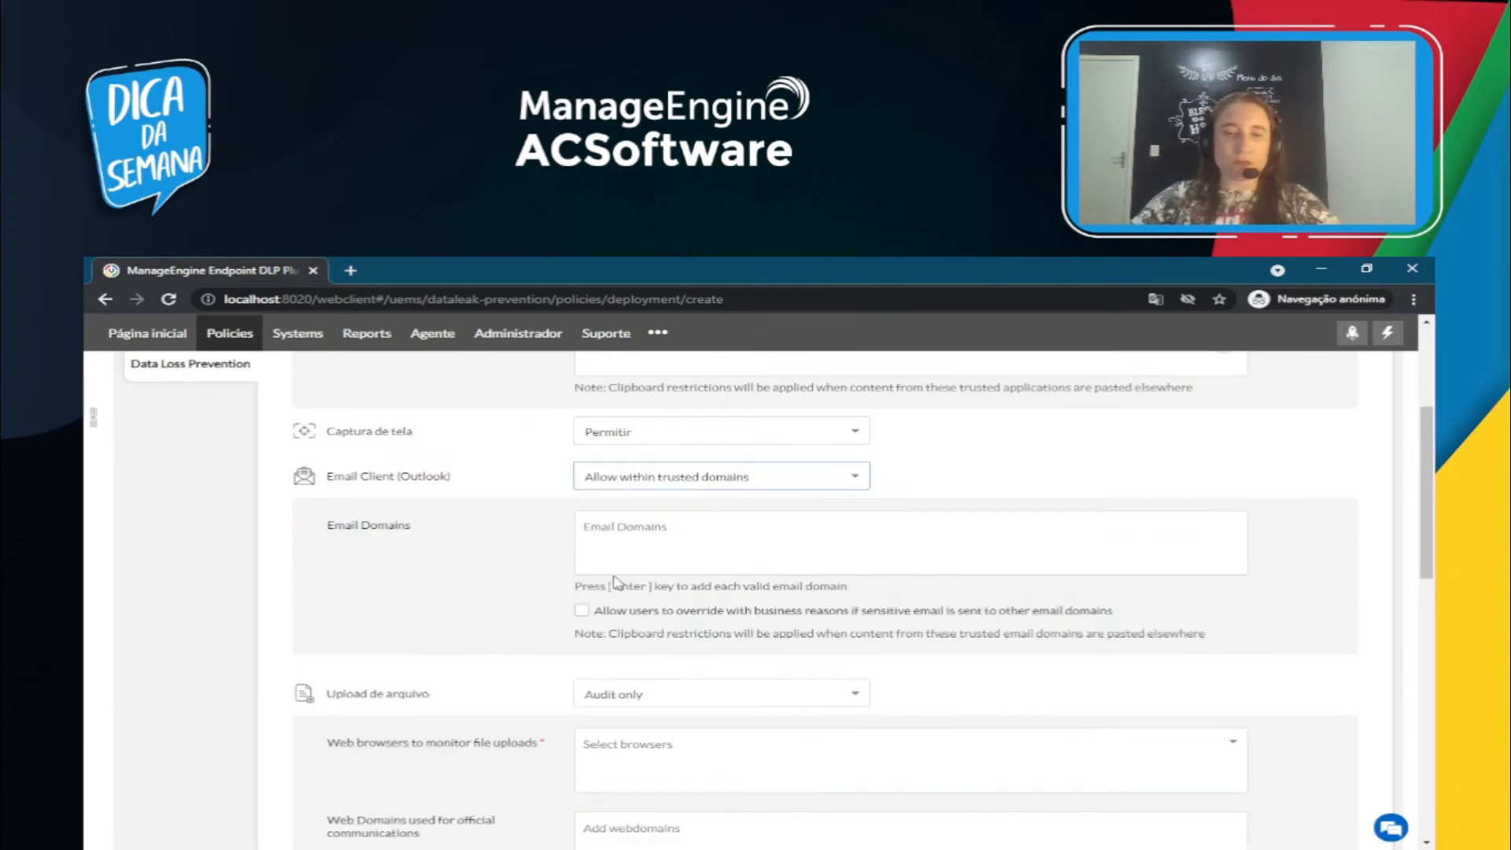
pyautogui.click(855, 478)
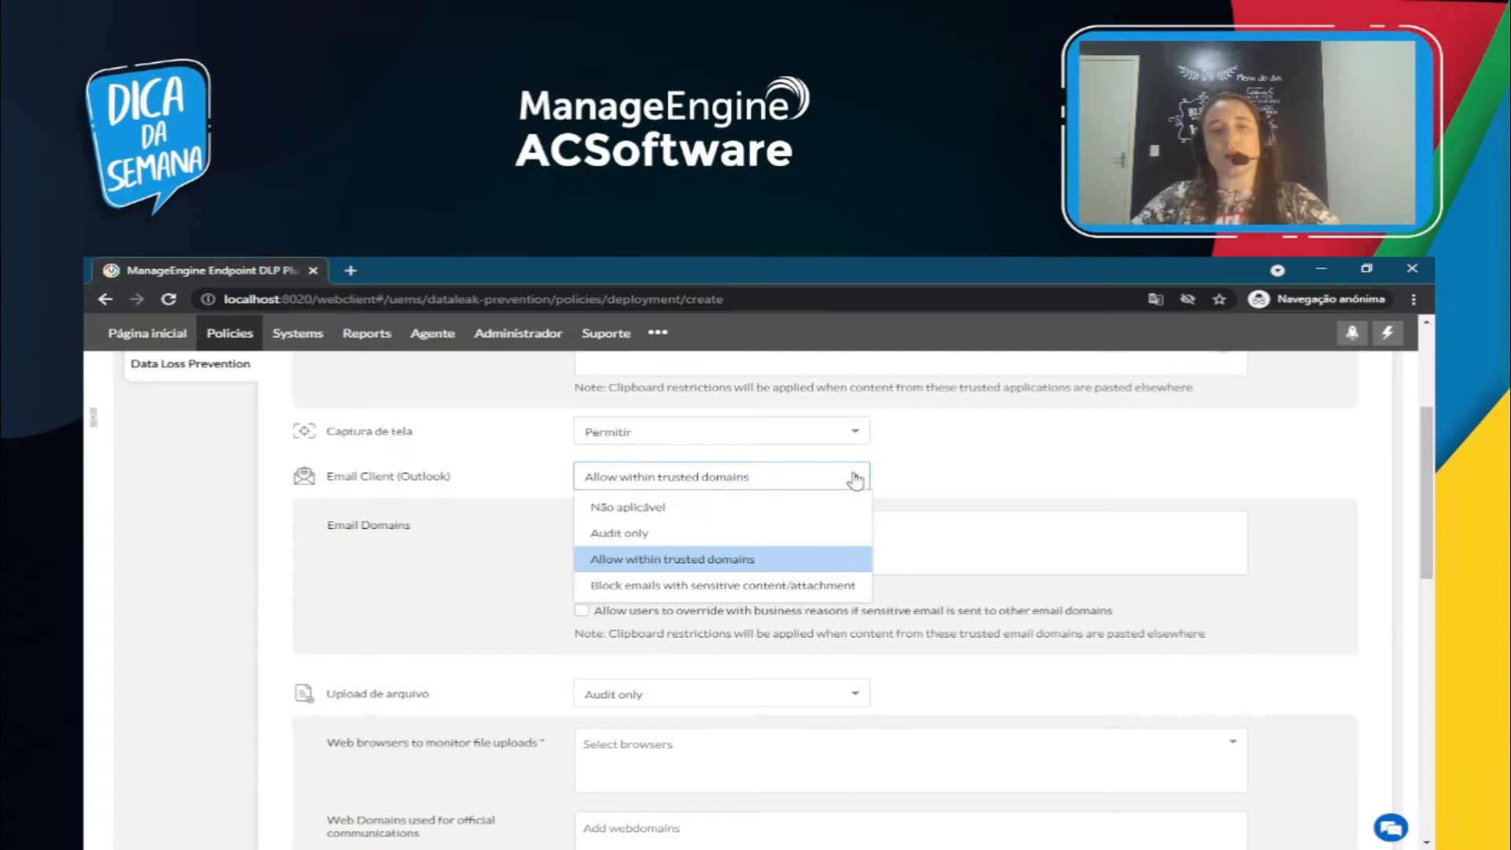
pyautogui.click(981, 473)
pyautogui.scroll(1, 921, 511)
pyautogui.click(768, 561)
pyautogui.click(669, 614)
# - Try Block sensitive file uploads for the file upload rule (Upload de arquivo) and return it to Audit only
pyautogui.scroll(-2, 1035, 570)
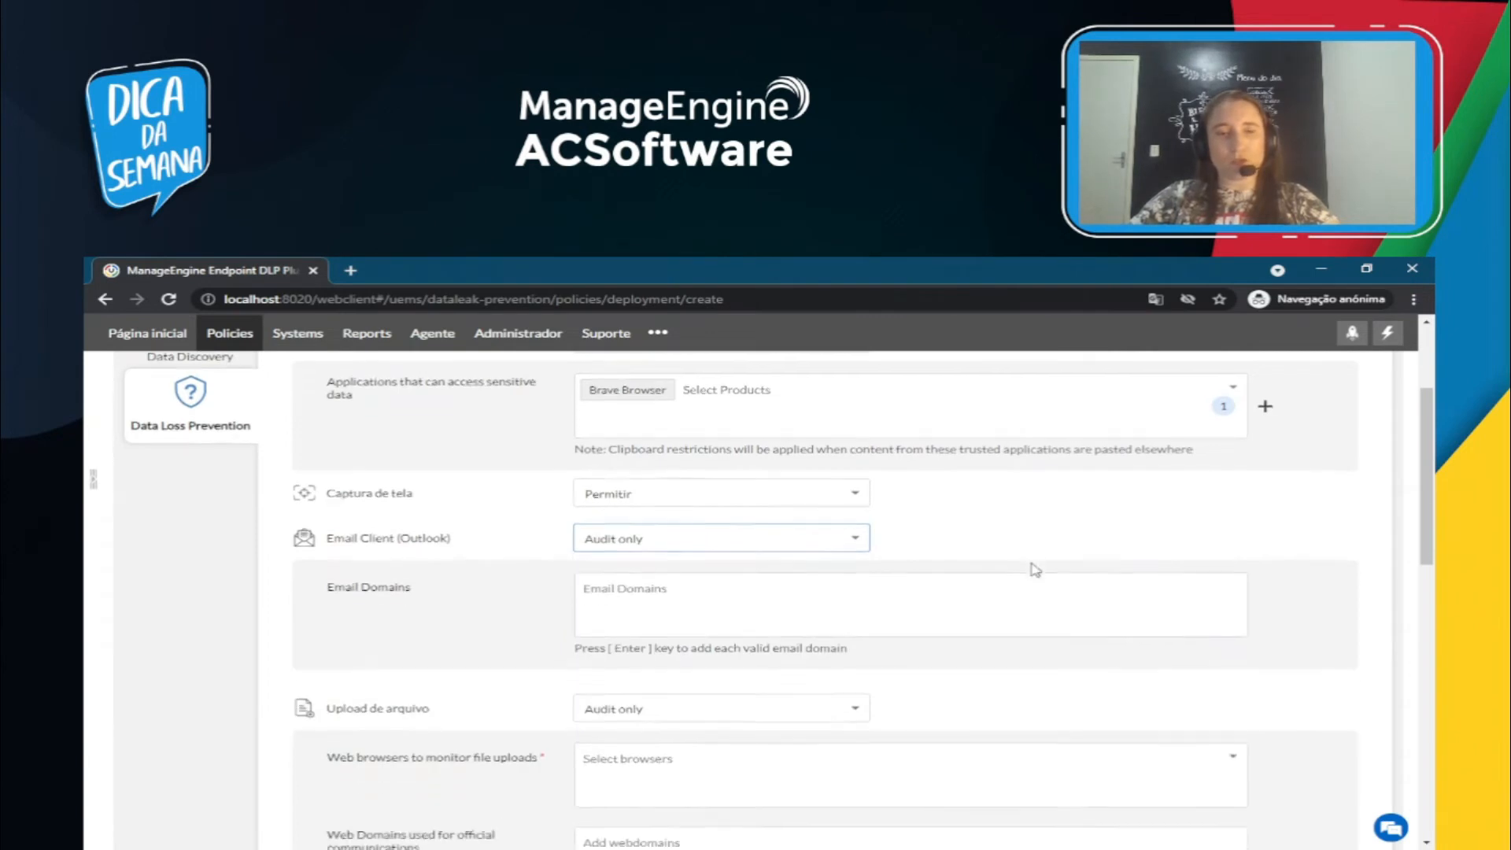
pyautogui.click(848, 577)
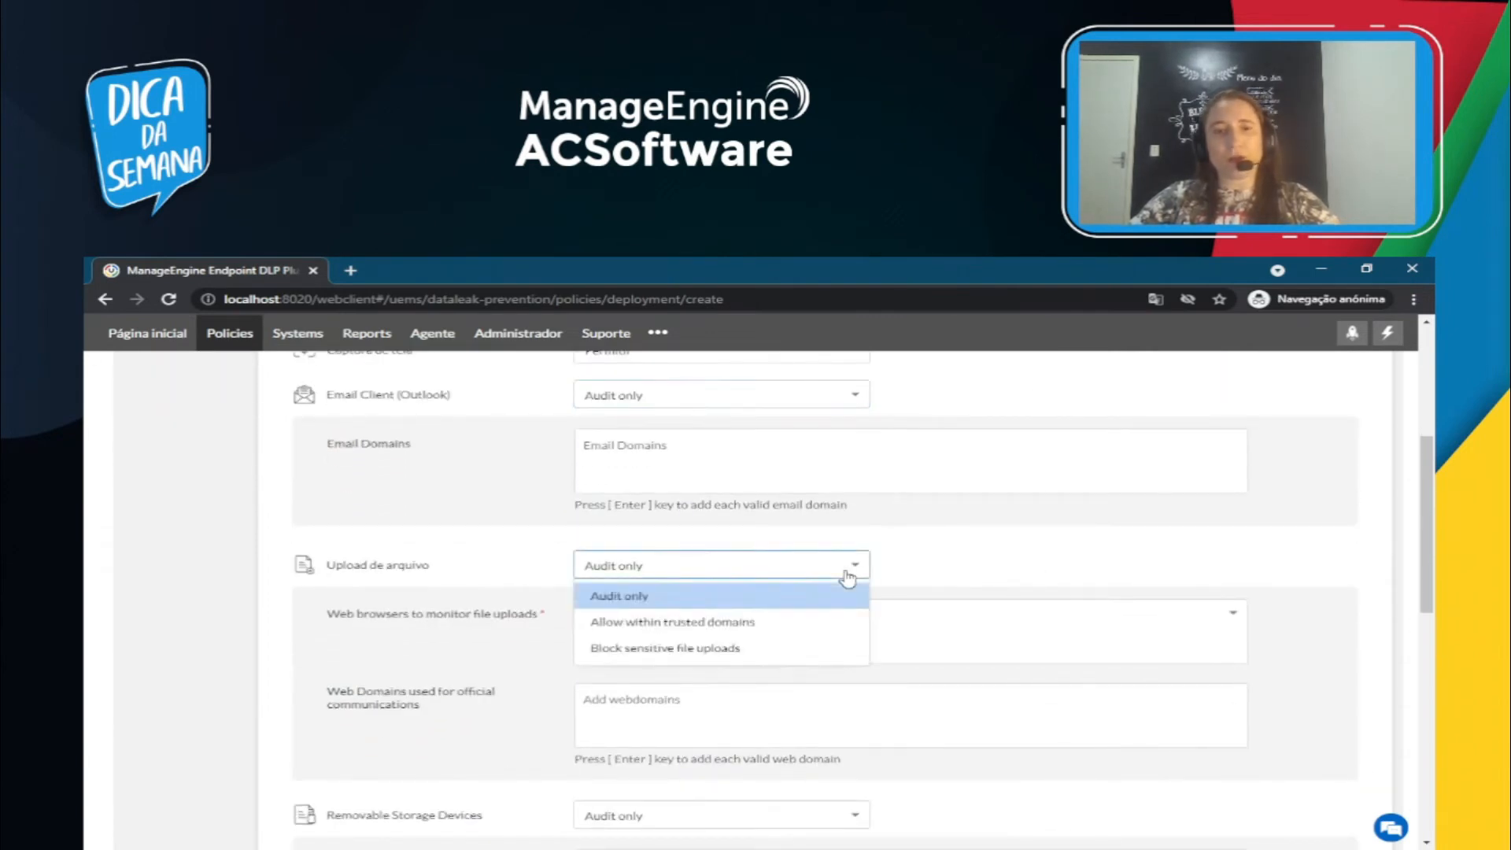
pyautogui.click(811, 650)
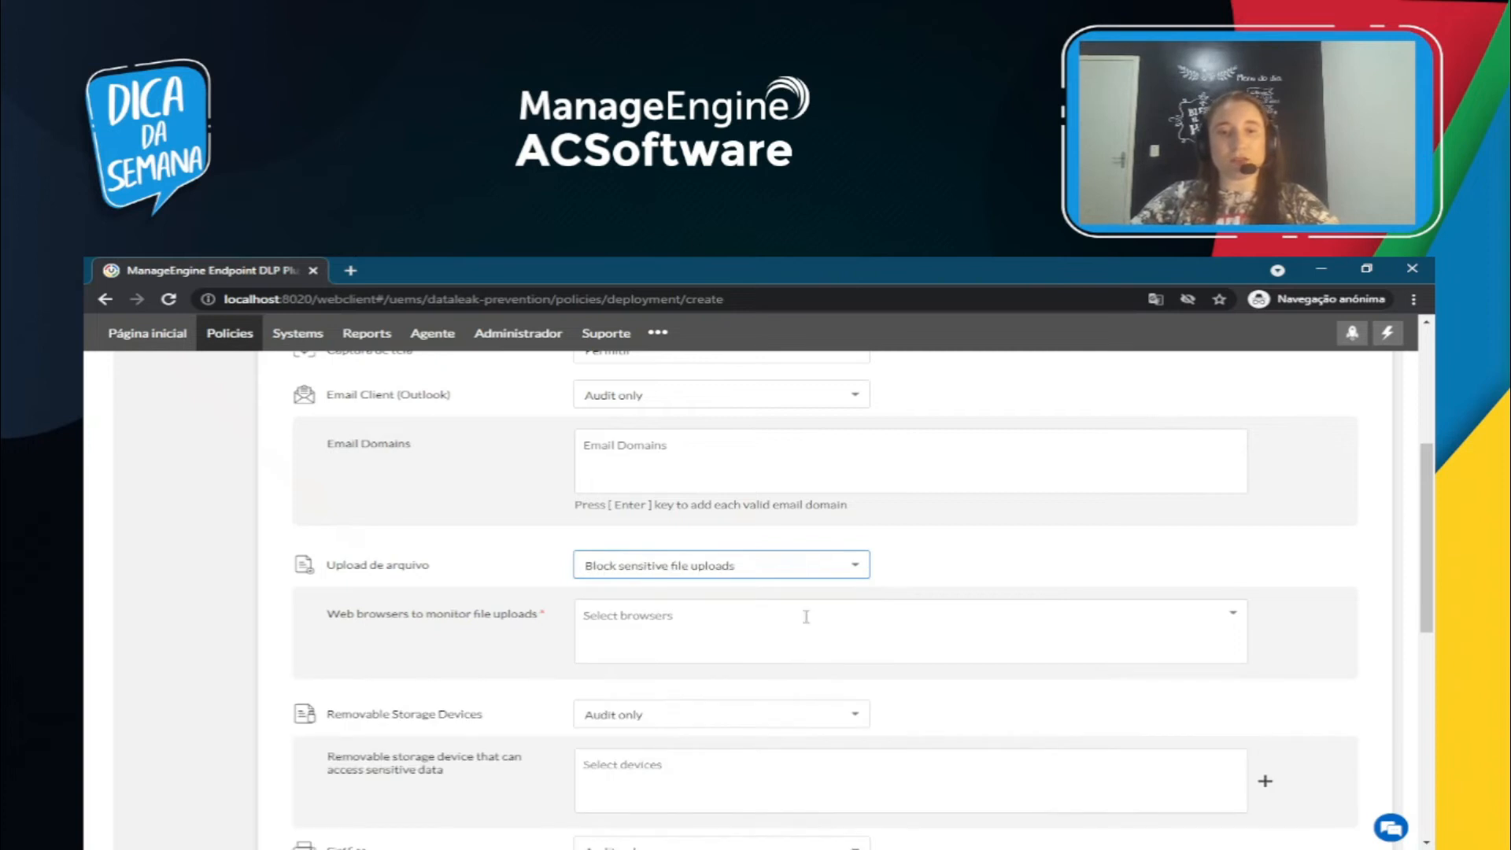
pyautogui.click(808, 568)
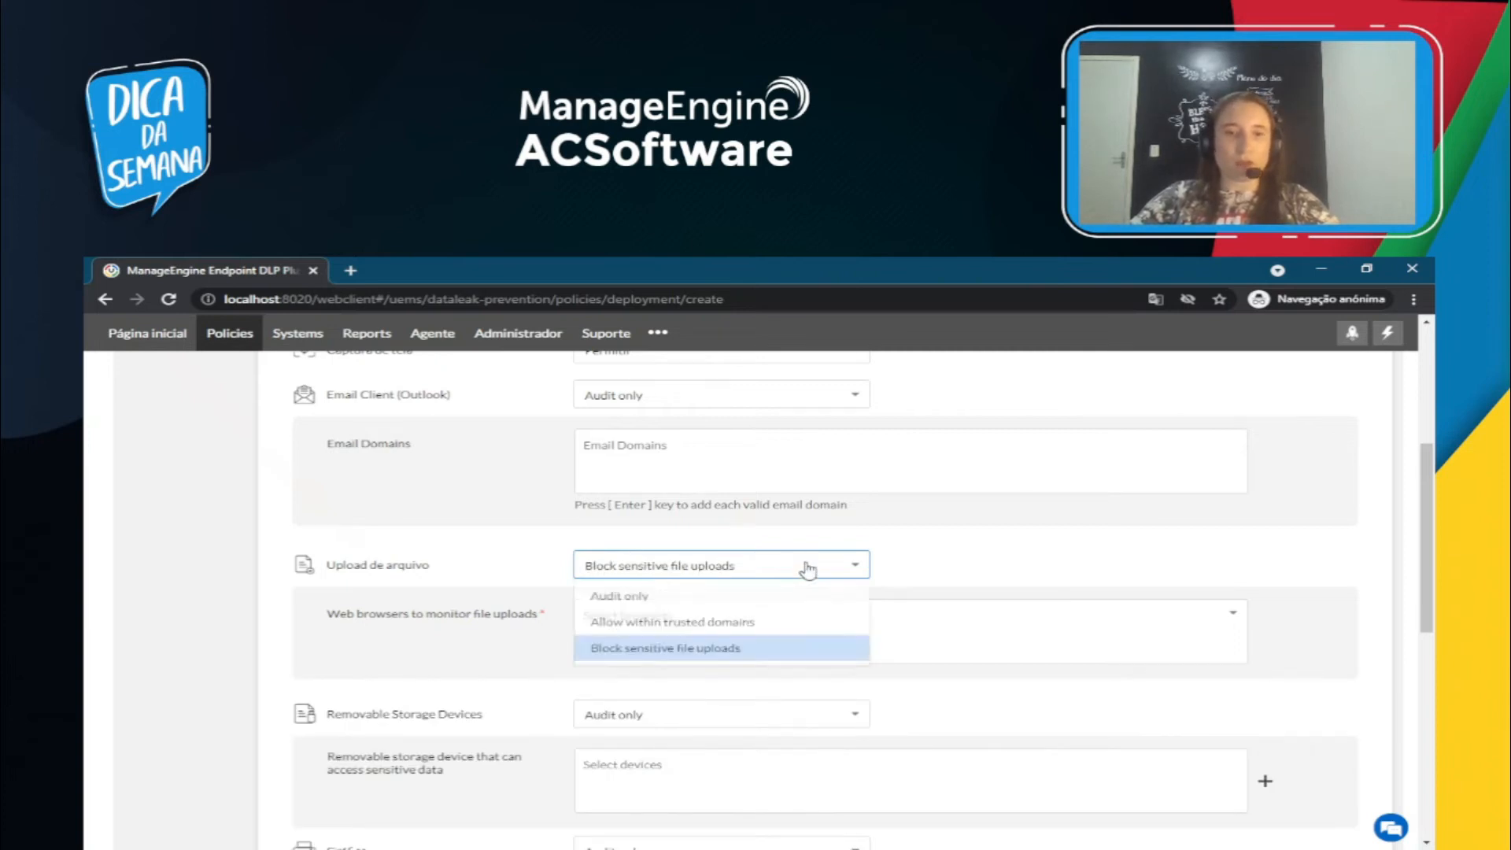
pyautogui.click(721, 607)
# - Select Microsoft Edge, Google Chrome and Firefox as the web browsers to monitor for file uploads
pyautogui.click(848, 613)
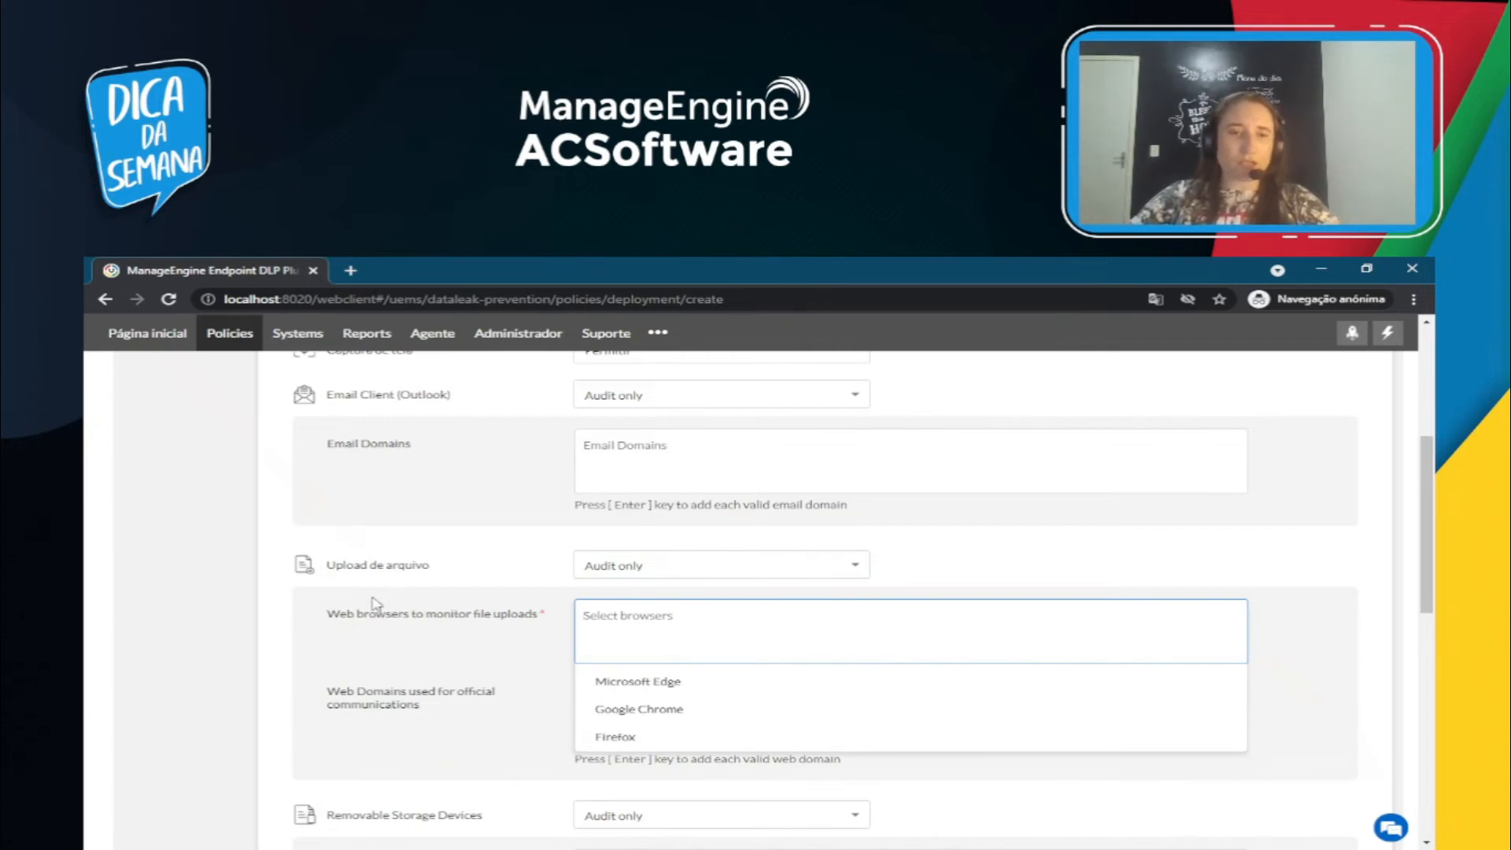
pyautogui.click(656, 687)
pyautogui.click(638, 710)
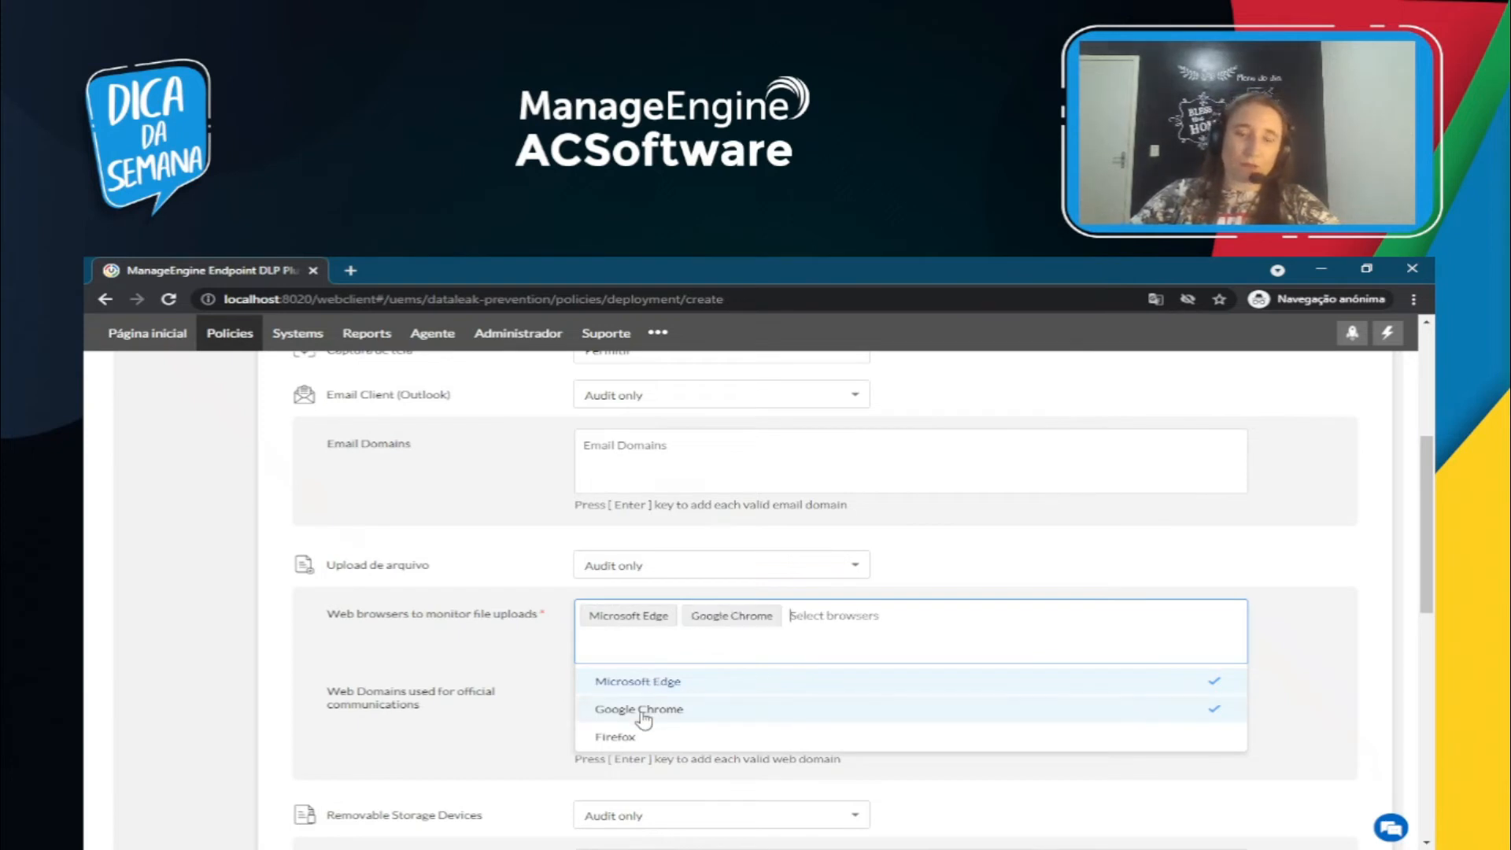
pyautogui.click(618, 738)
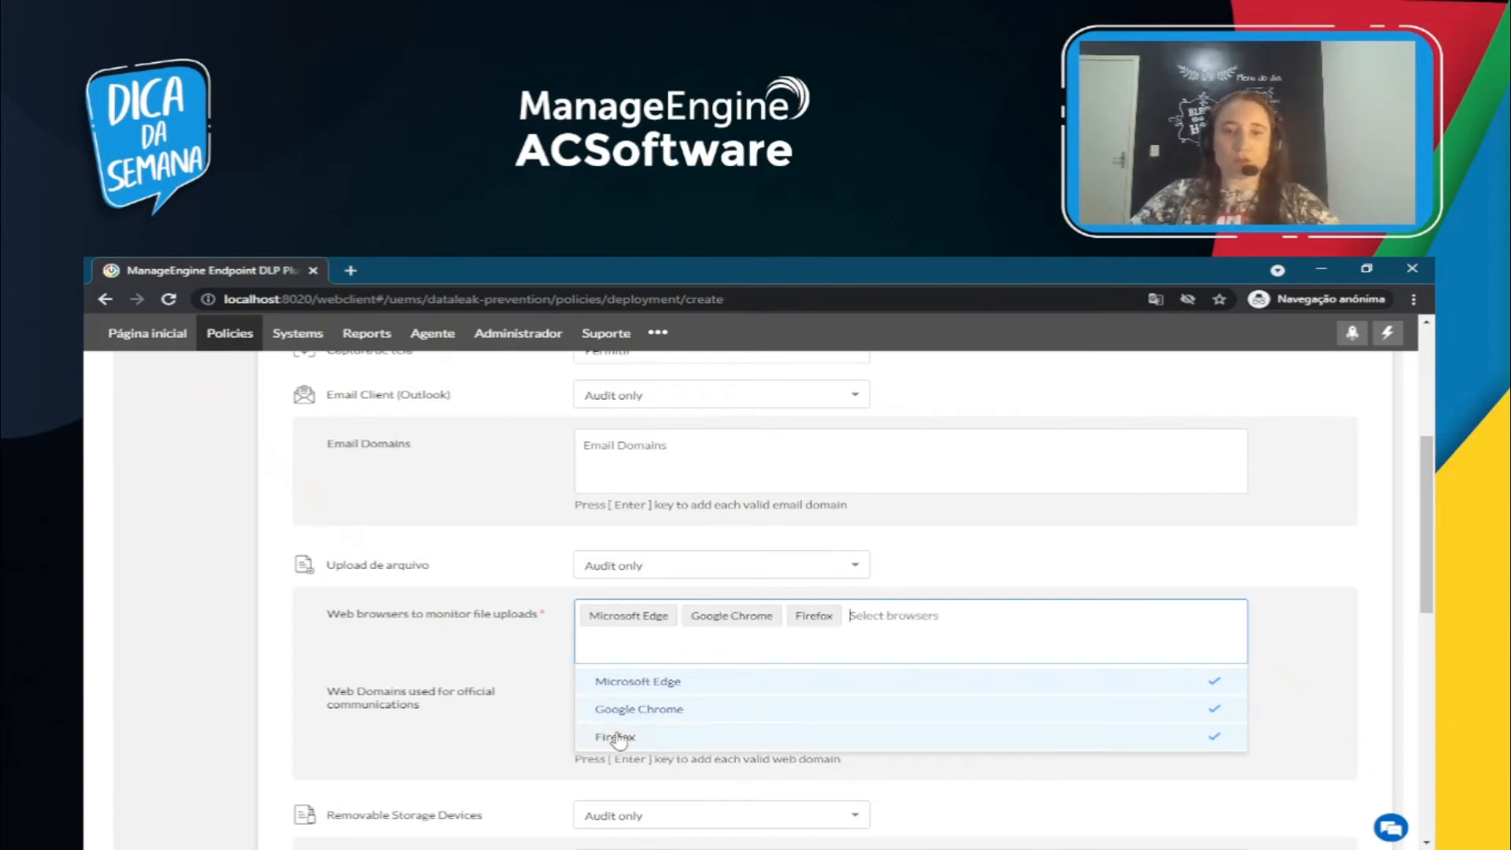
pyautogui.click(1313, 613)
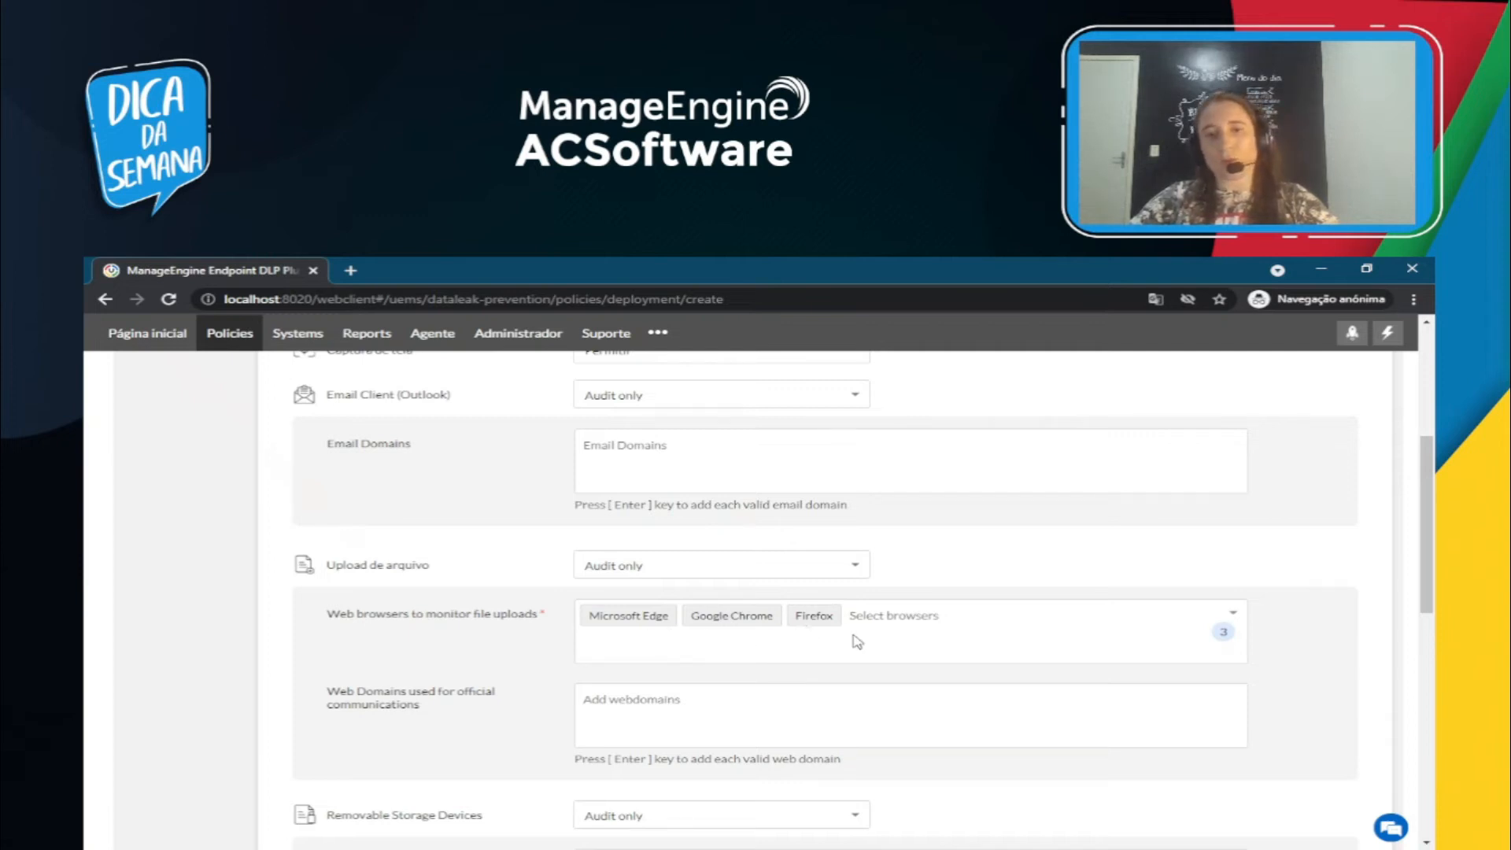
# - Check the options of the Removable Storage Devices rule and keep it at Audit only
pyautogui.scroll(-1, 834, 641)
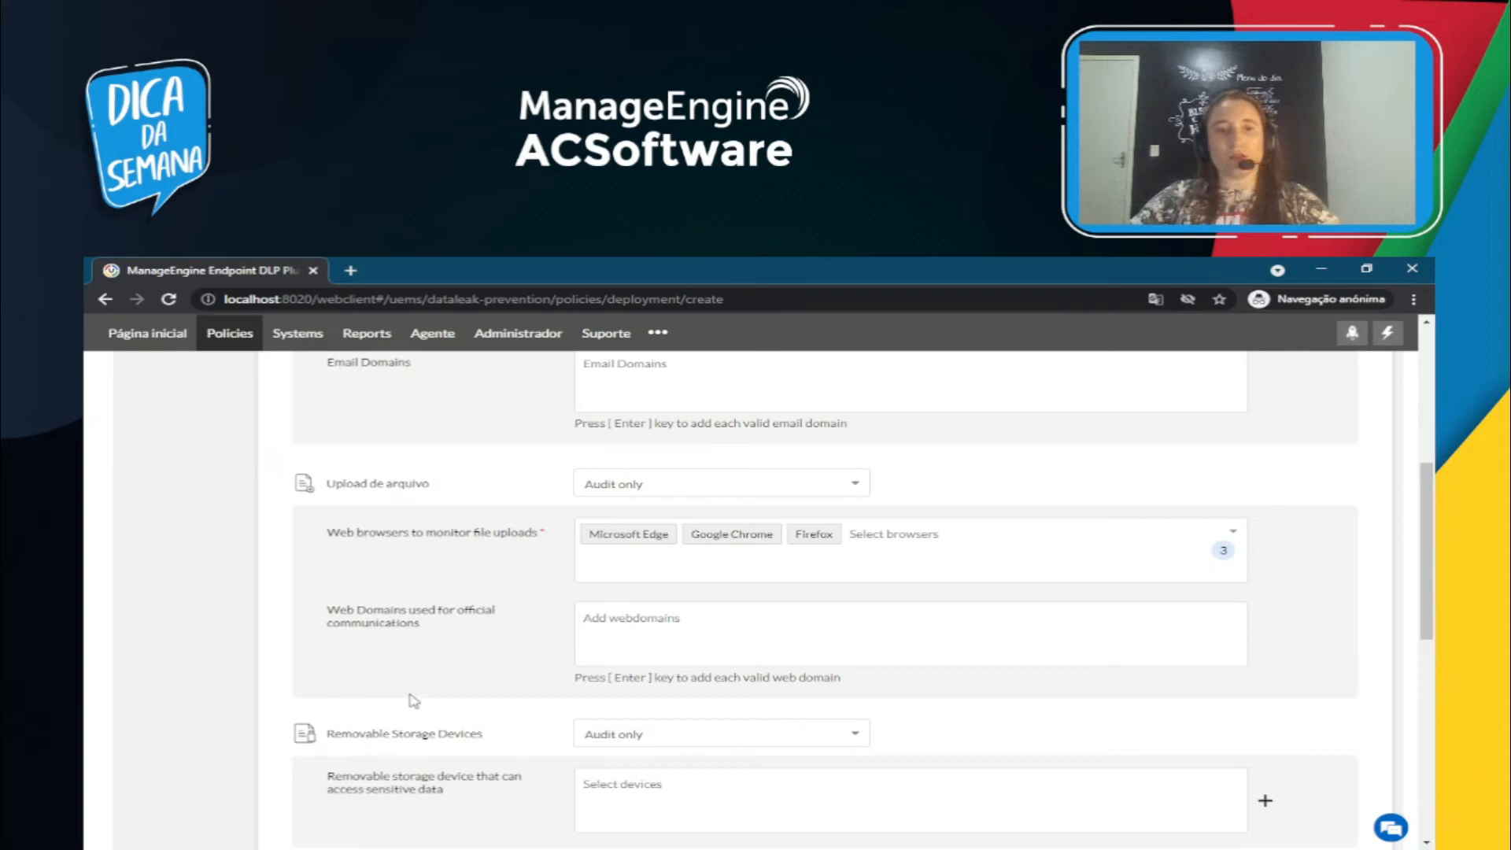
pyautogui.scroll(-3, 443, 644)
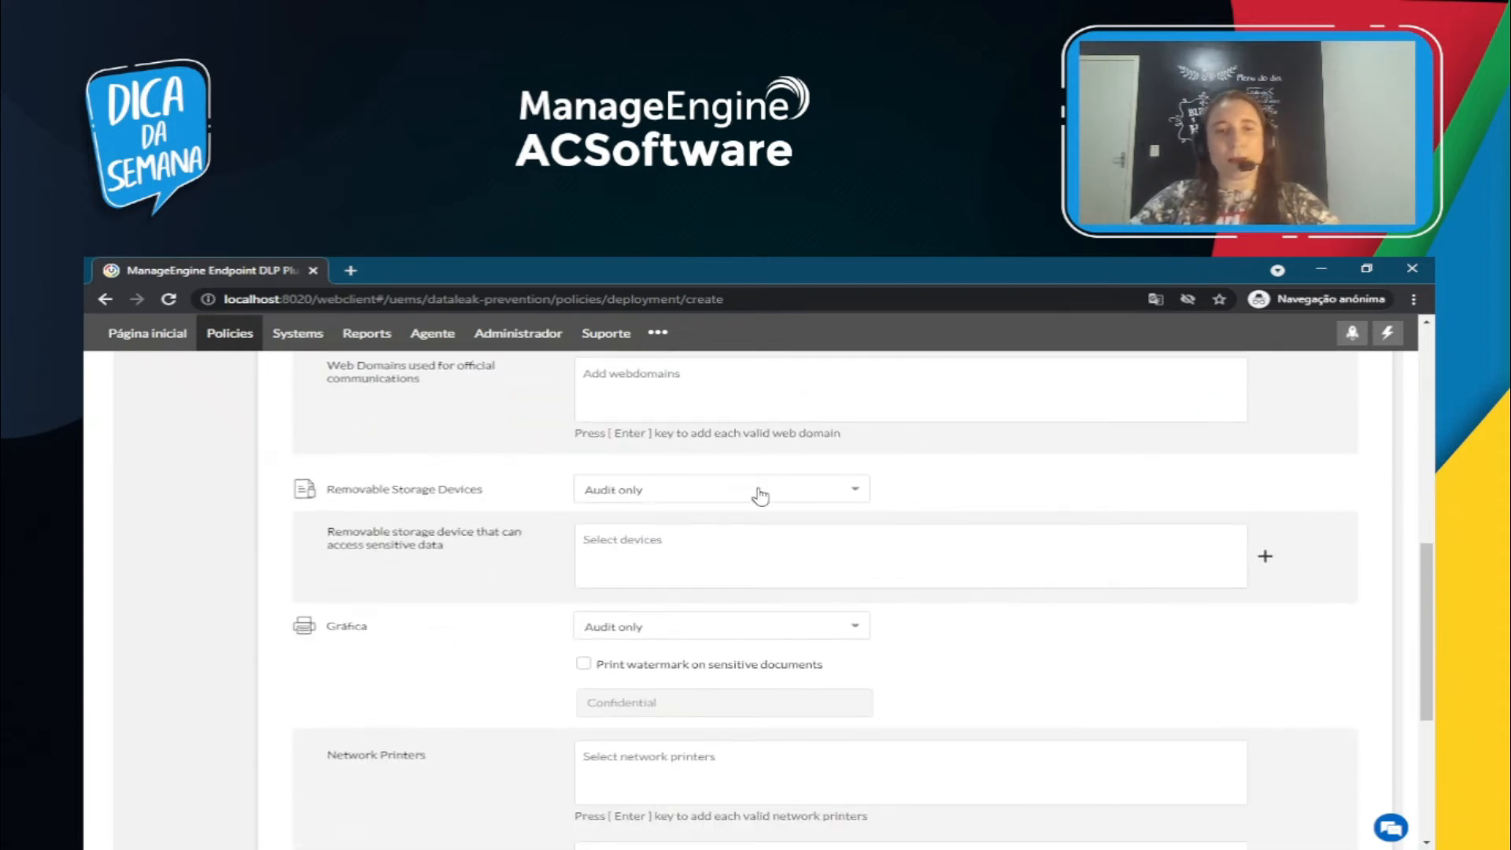
pyautogui.click(760, 495)
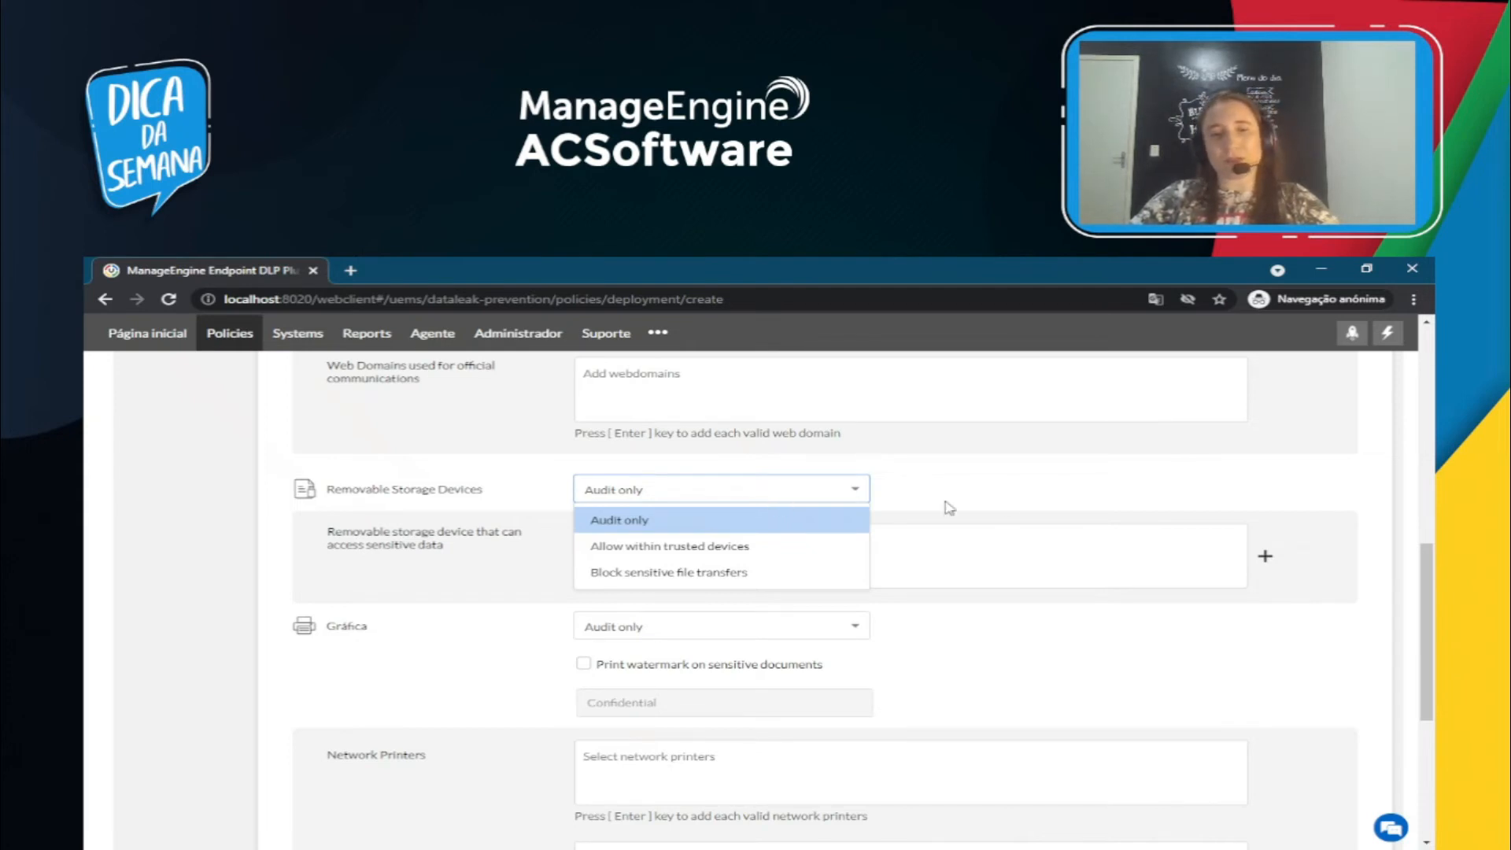
pyautogui.click(659, 524)
pyautogui.scroll(-2, 905, 603)
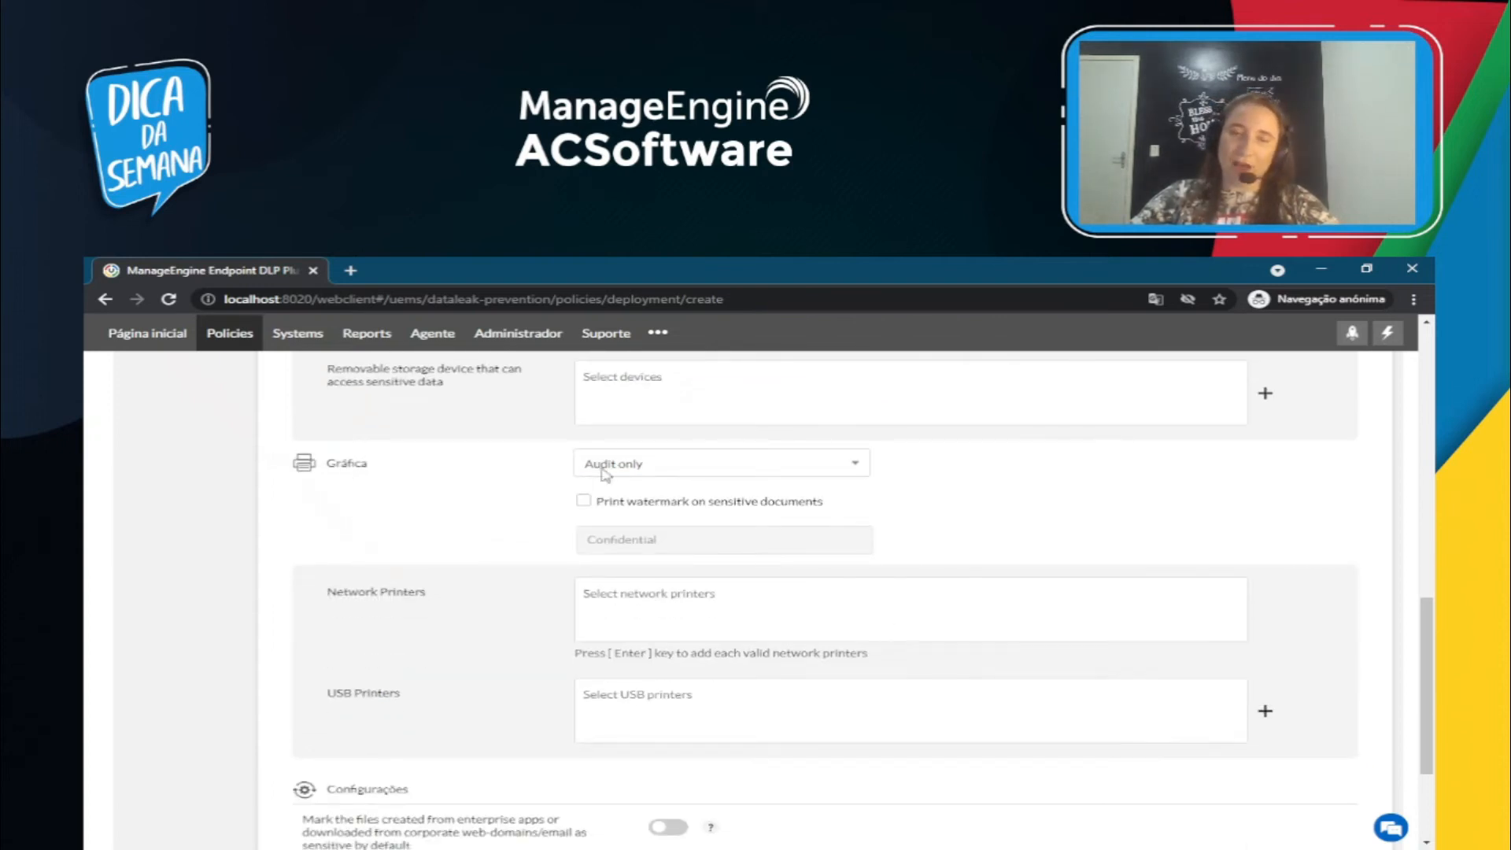
# - Look through the options of the printing rule (Gráfica) and check its Network Printers field
pyautogui.click(704, 472)
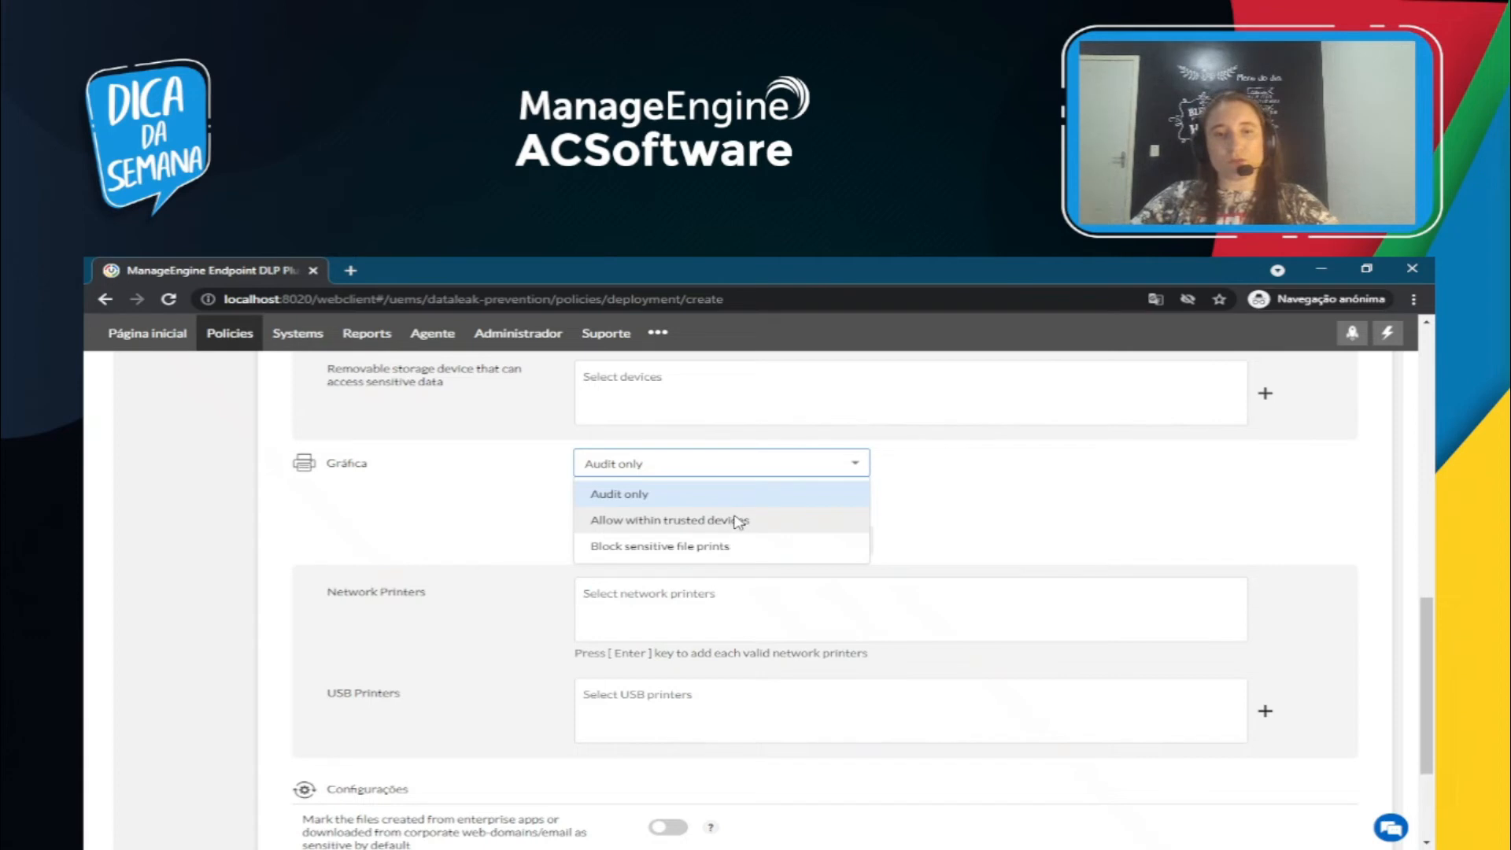
pyautogui.click(1059, 499)
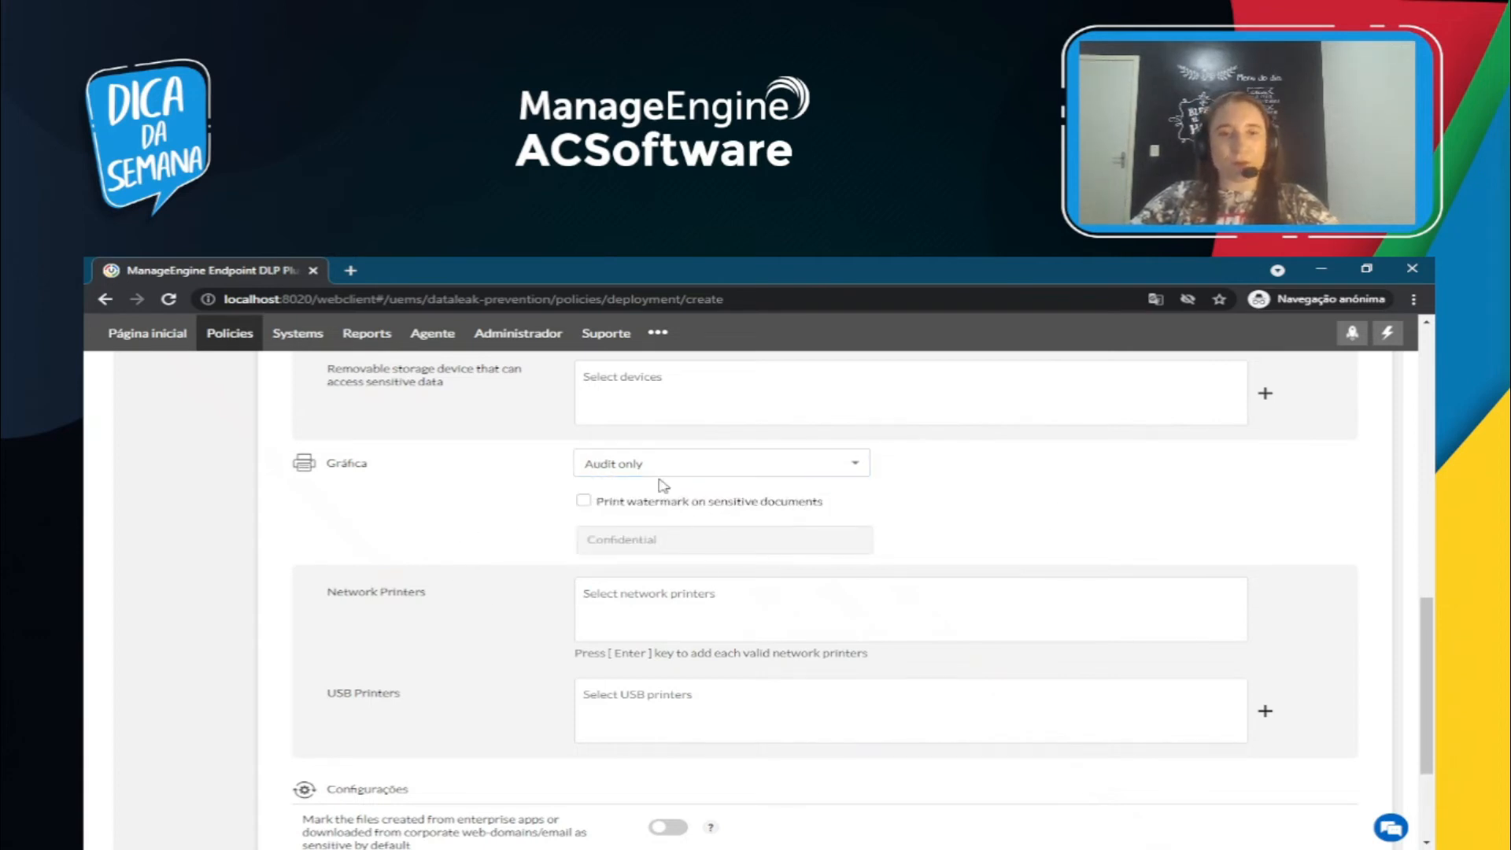
pyautogui.click(642, 605)
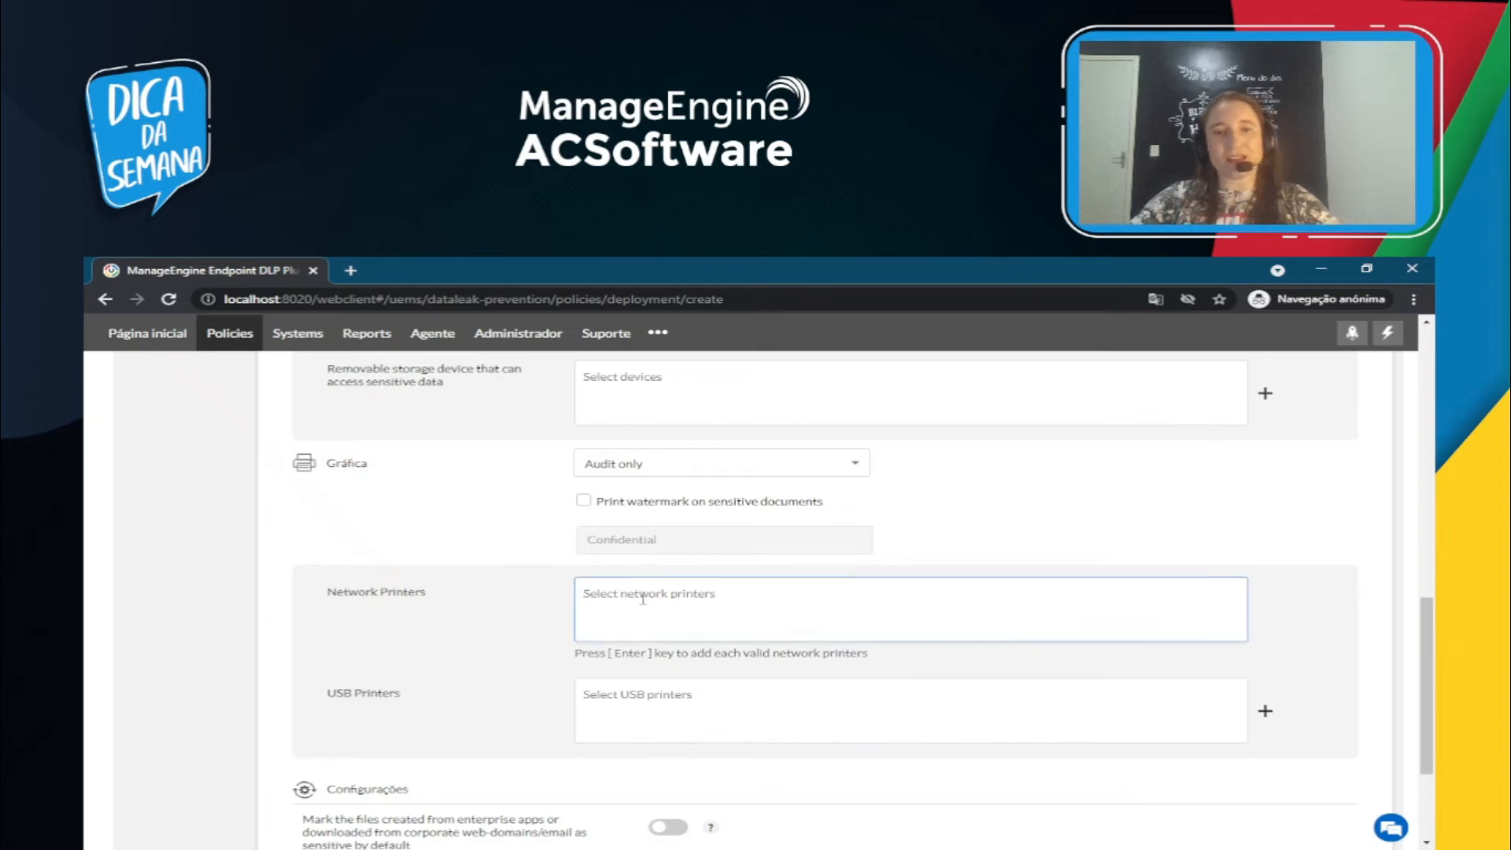
# - Try Allow within trusted devices for the printing rule (Gráfica) and return it to Audit only
pyautogui.click(699, 466)
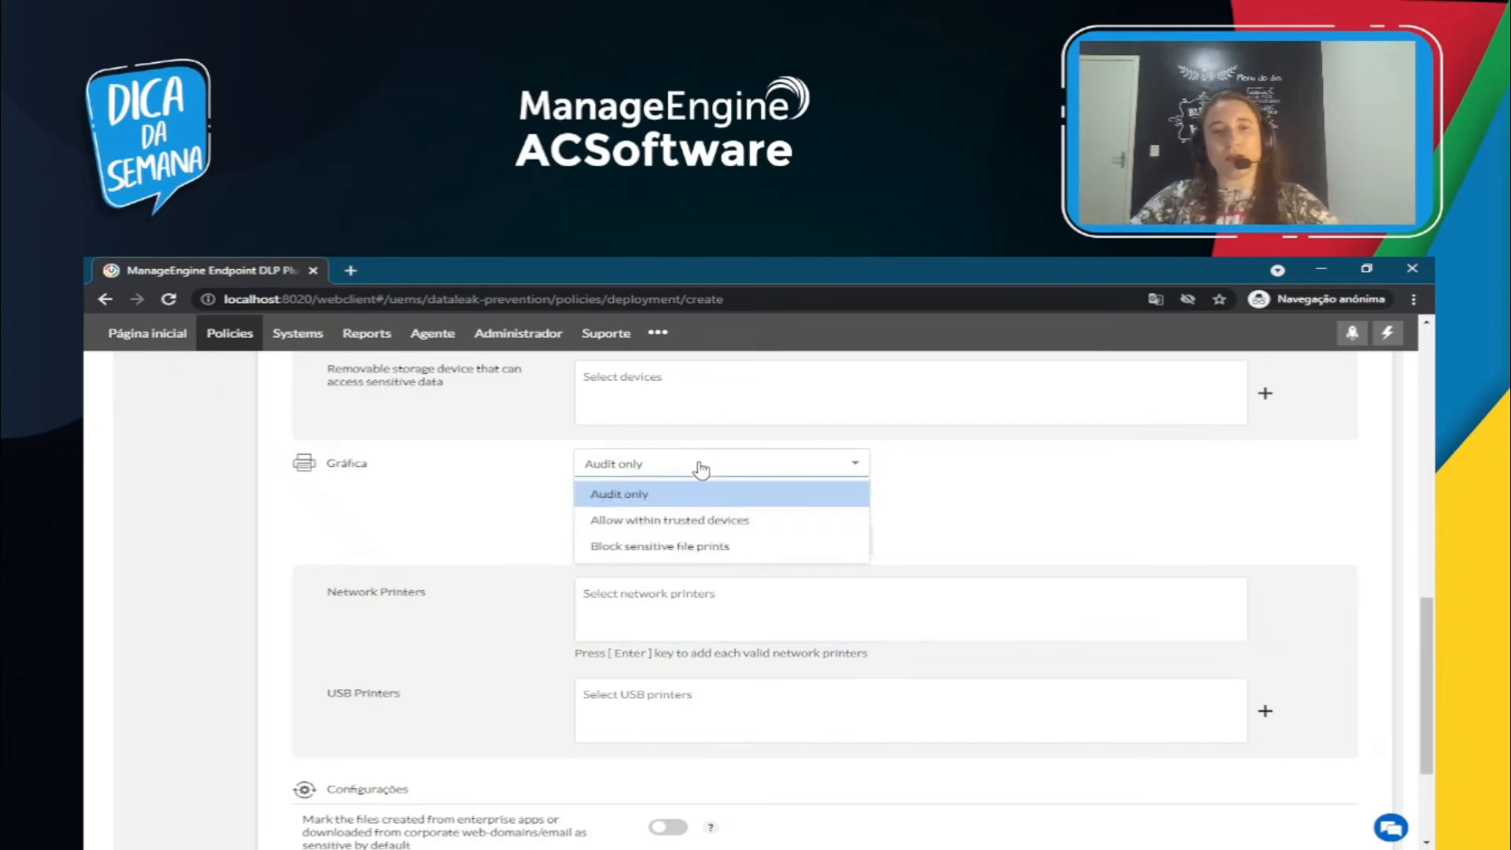
pyautogui.click(665, 519)
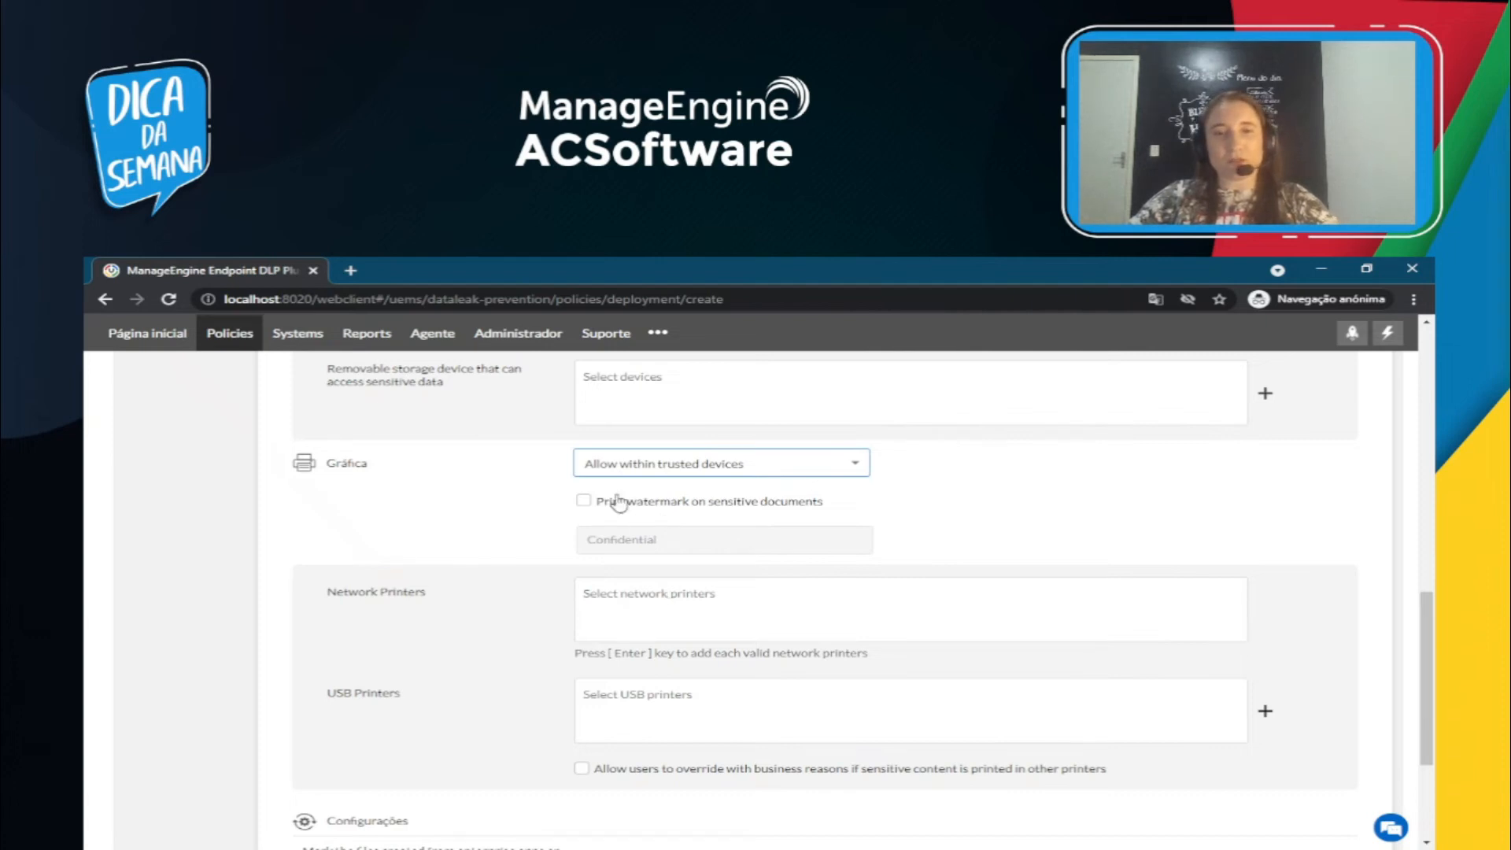
pyautogui.click(659, 596)
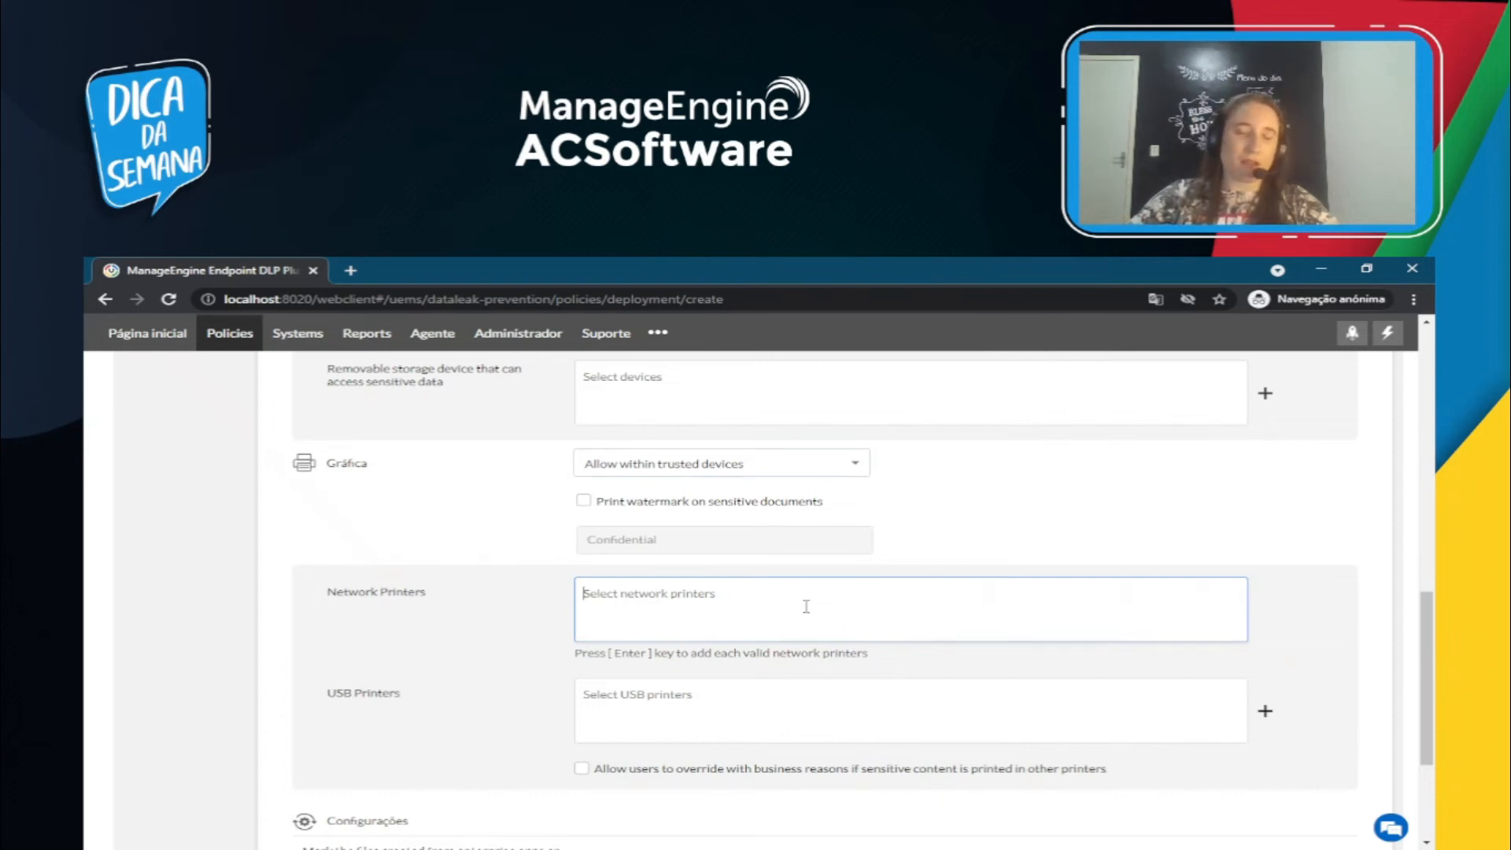
pyautogui.scroll(-1, 804, 602)
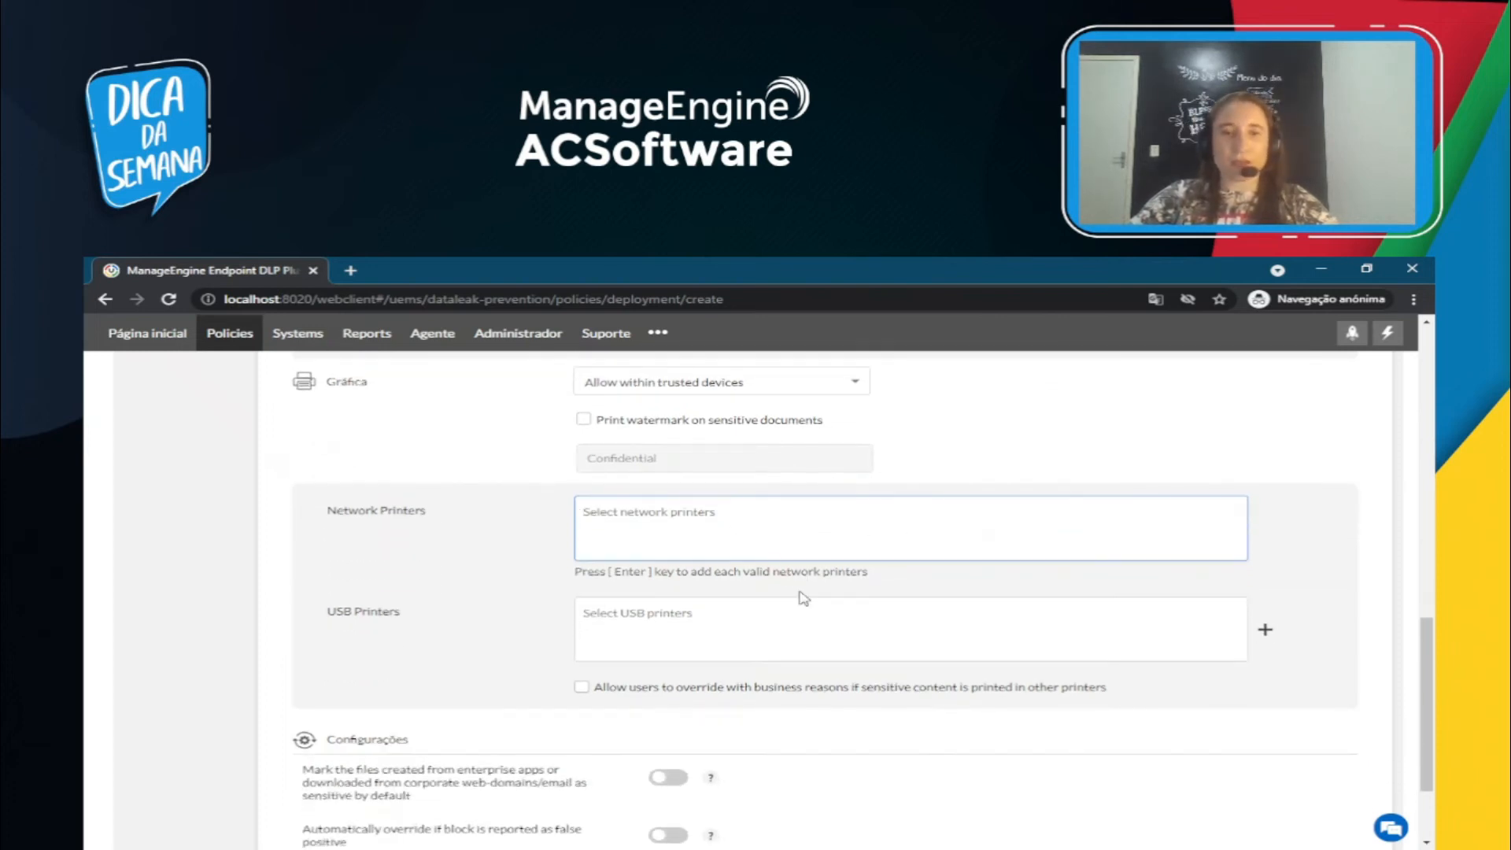
pyautogui.scroll(3, 775, 629)
pyautogui.click(773, 634)
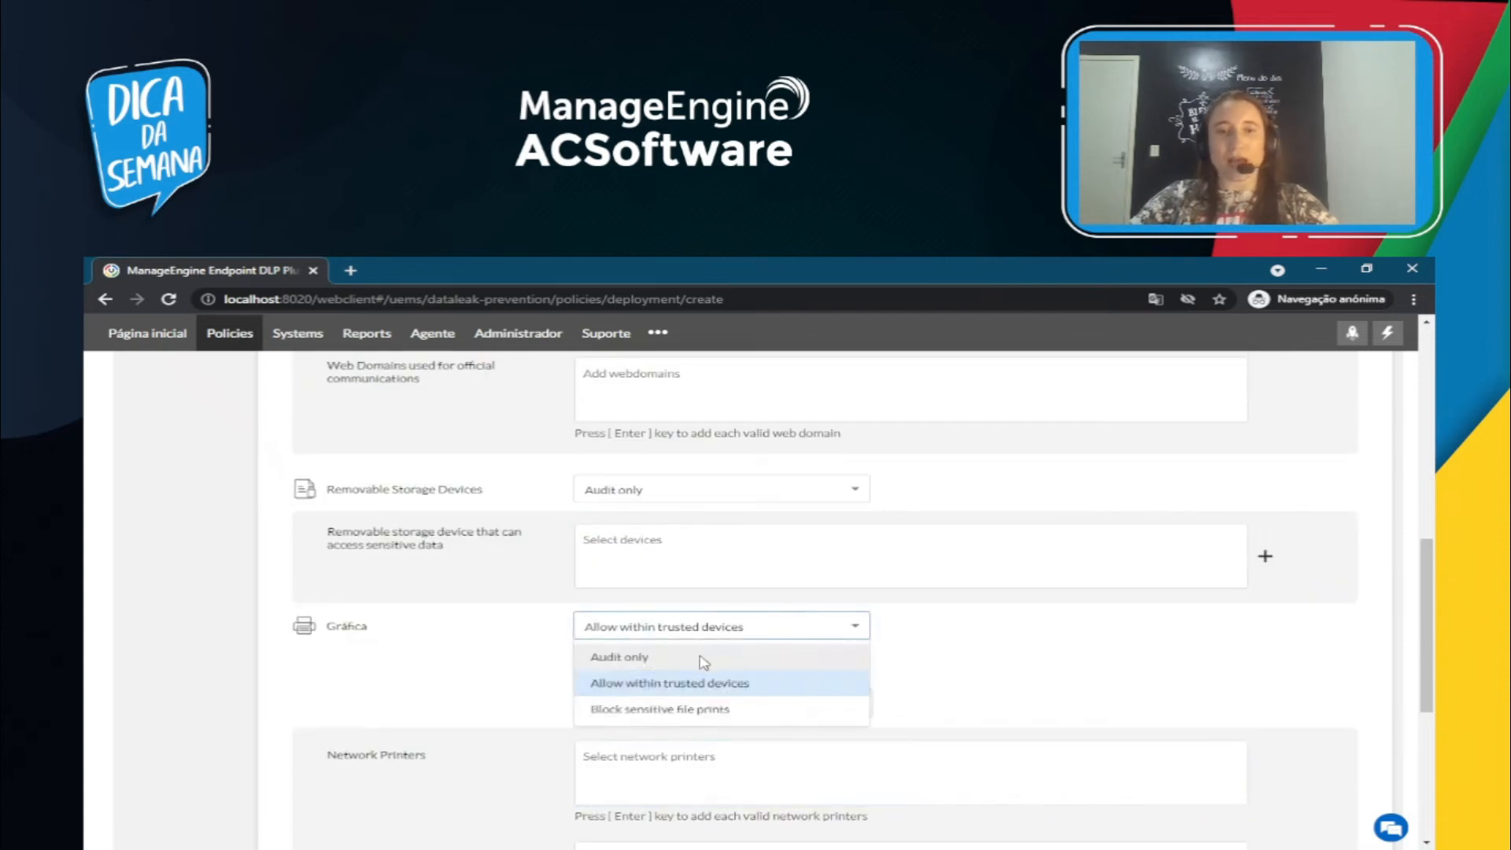
pyautogui.click(704, 662)
# - Try marking files from enterprise apps or corporate web domains/email as sensitive by default, and switch the option back off
pyautogui.scroll(-4, 769, 664)
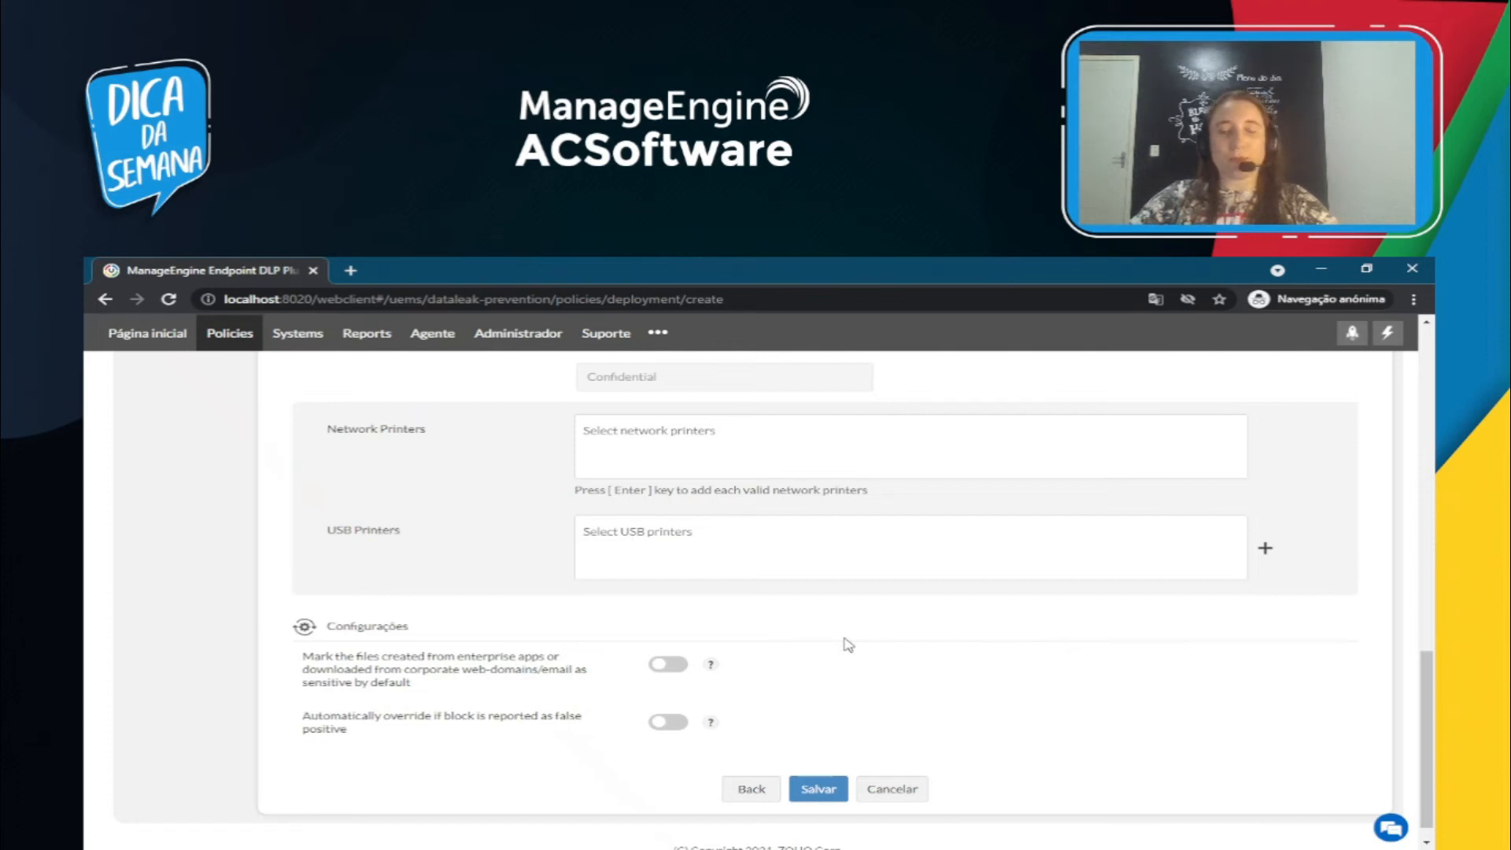
pyautogui.click(668, 664)
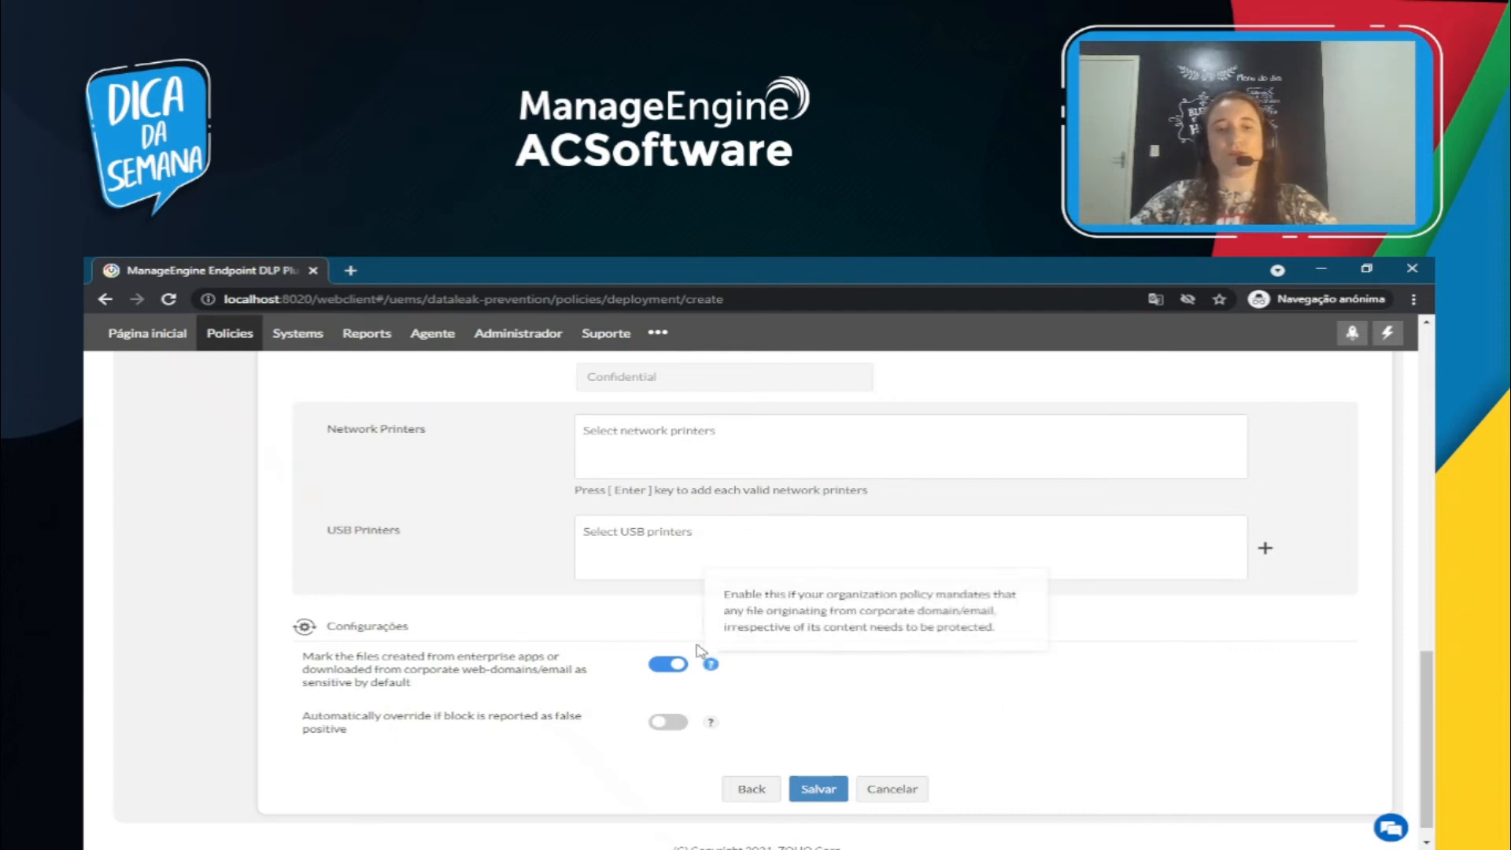
pyautogui.click(672, 665)
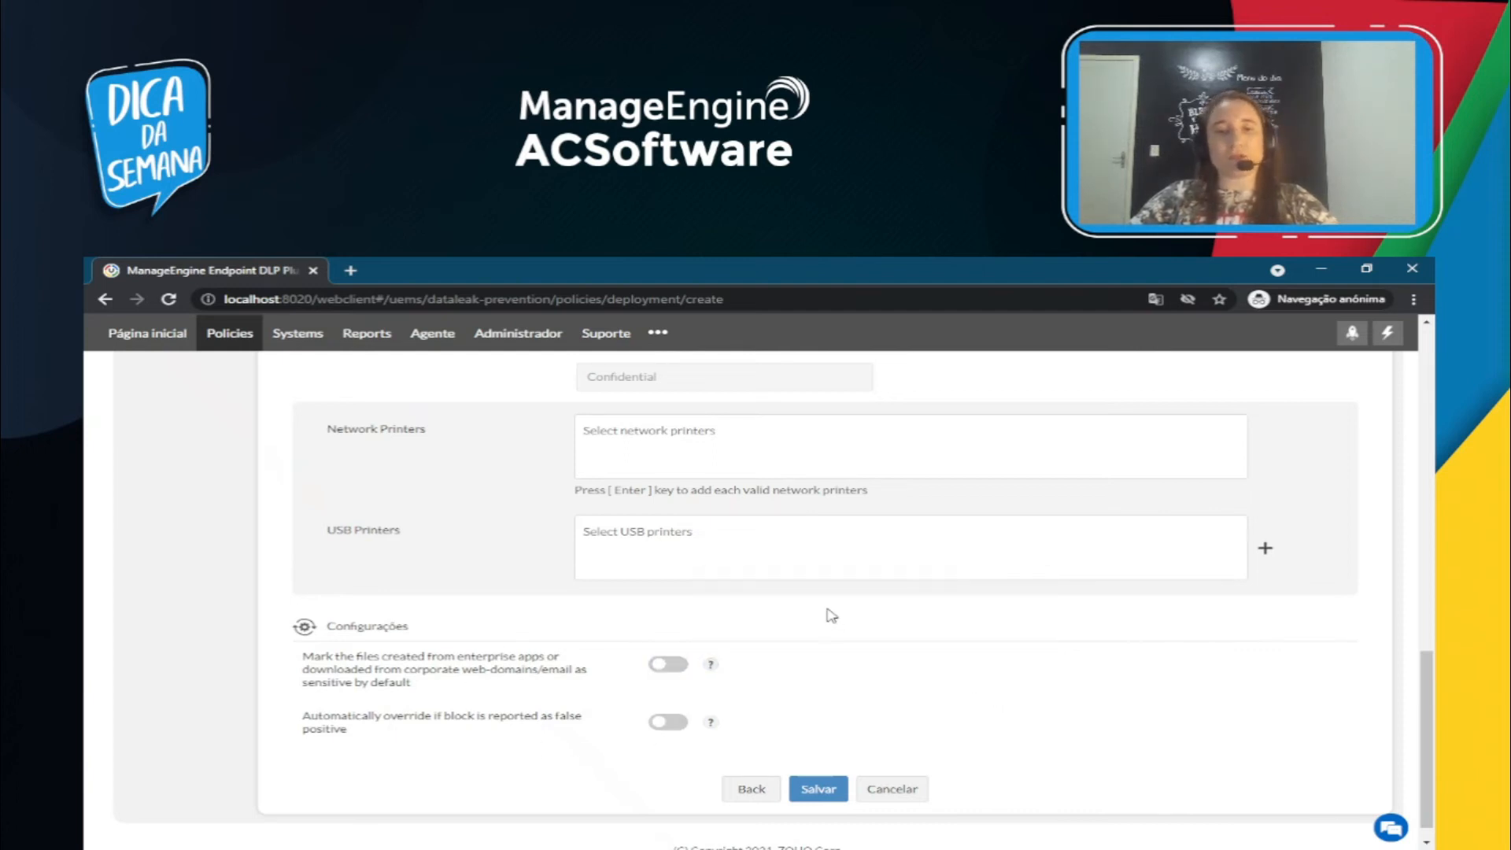
# - Review the data loss prevention settings for GRUPO DICA and save the policy
pyautogui.scroll(15, 867, 648)
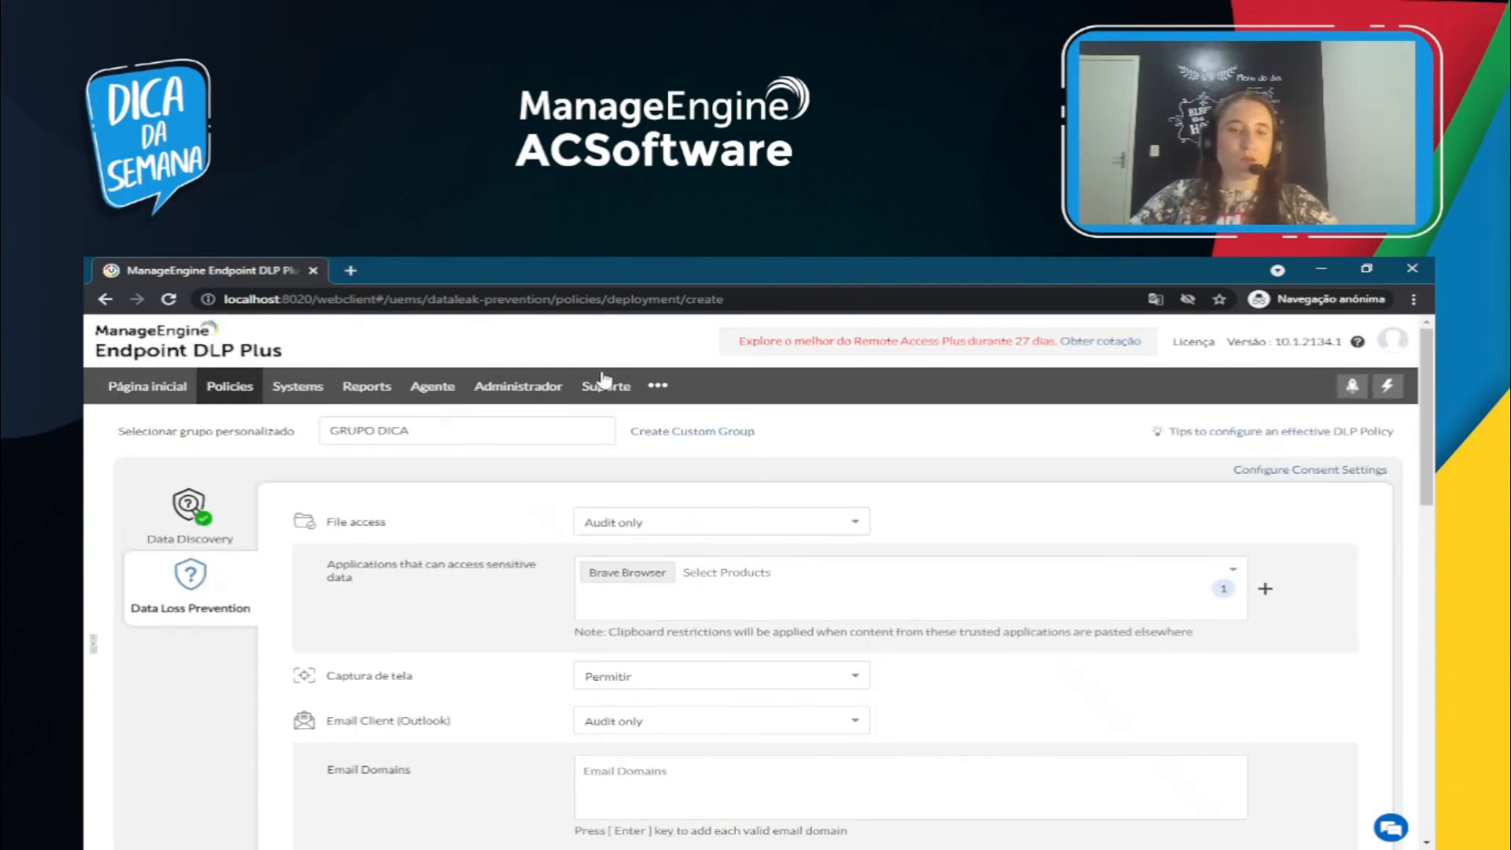
pyautogui.scroll(-10, 706, 565)
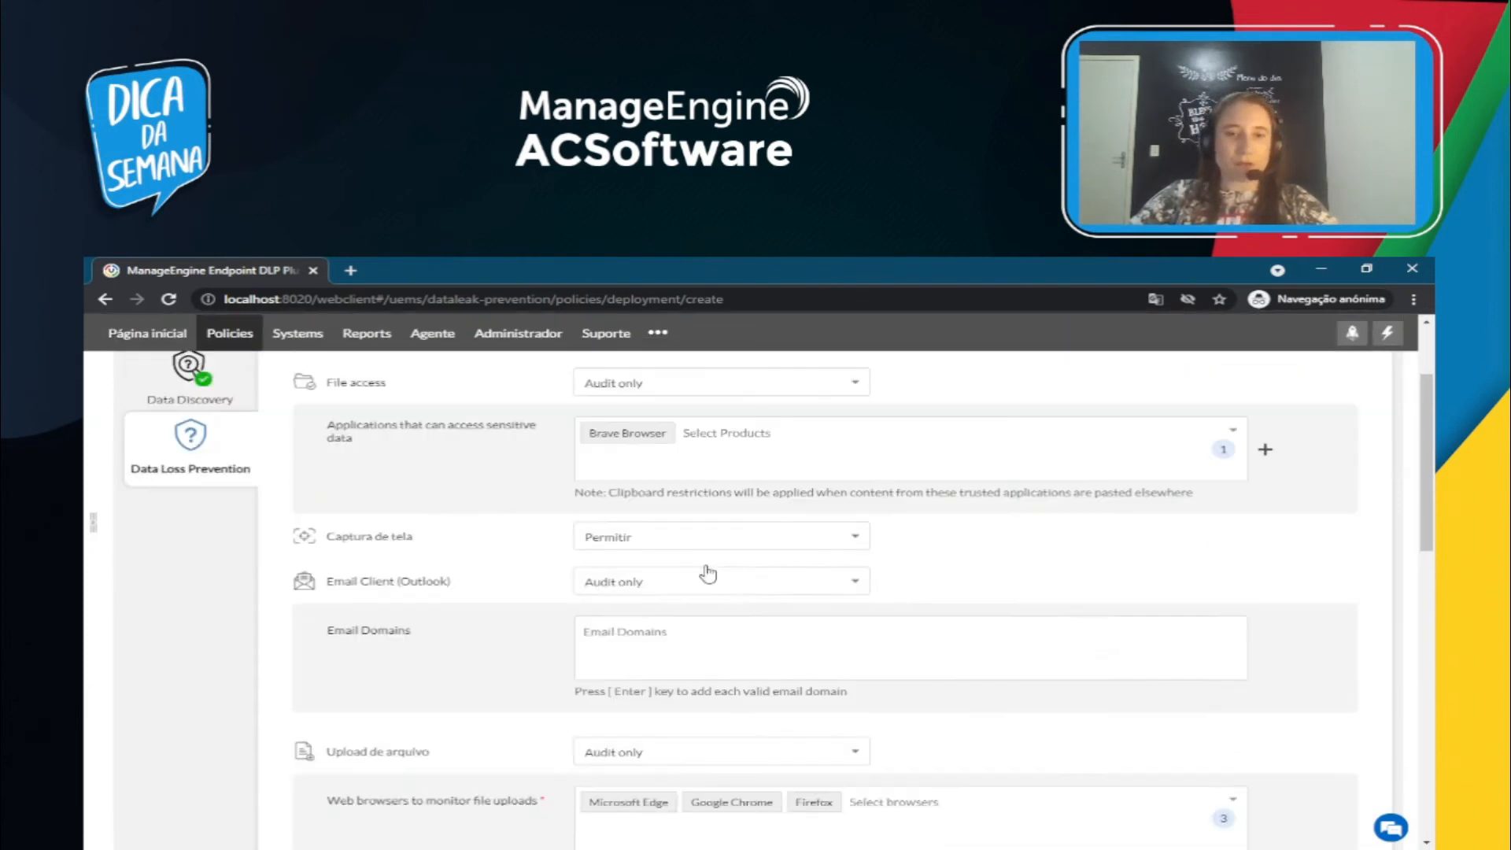
pyautogui.scroll(-2, 779, 667)
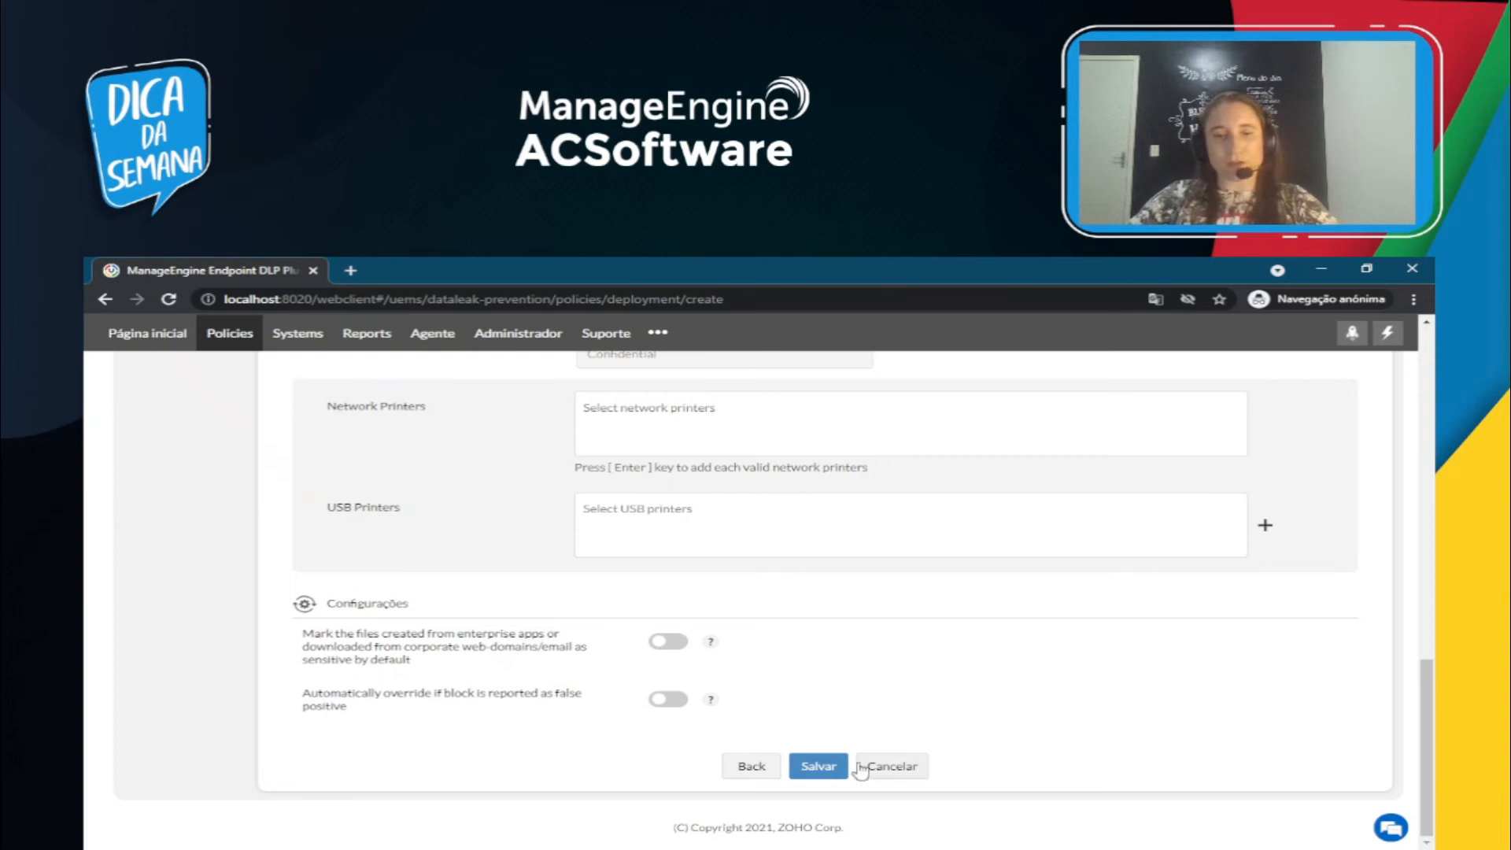
pyautogui.click(819, 773)
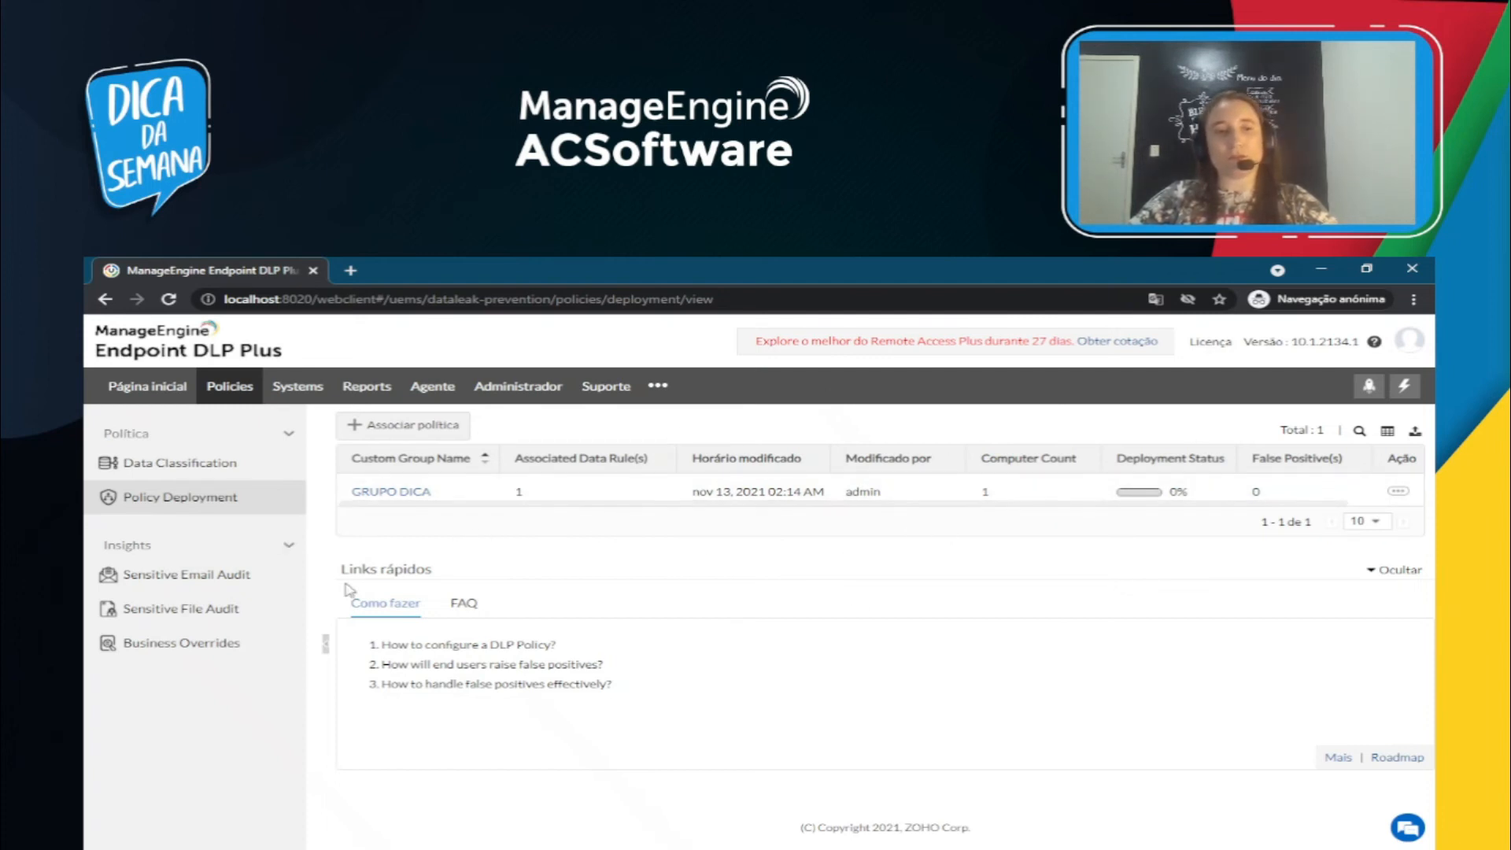
# - Examine the Sensitive File Audit, Business Overrides and Sensitive Email Audit insights, and the list of systems in the network
pyautogui.click(173, 589)
pyautogui.click(171, 610)
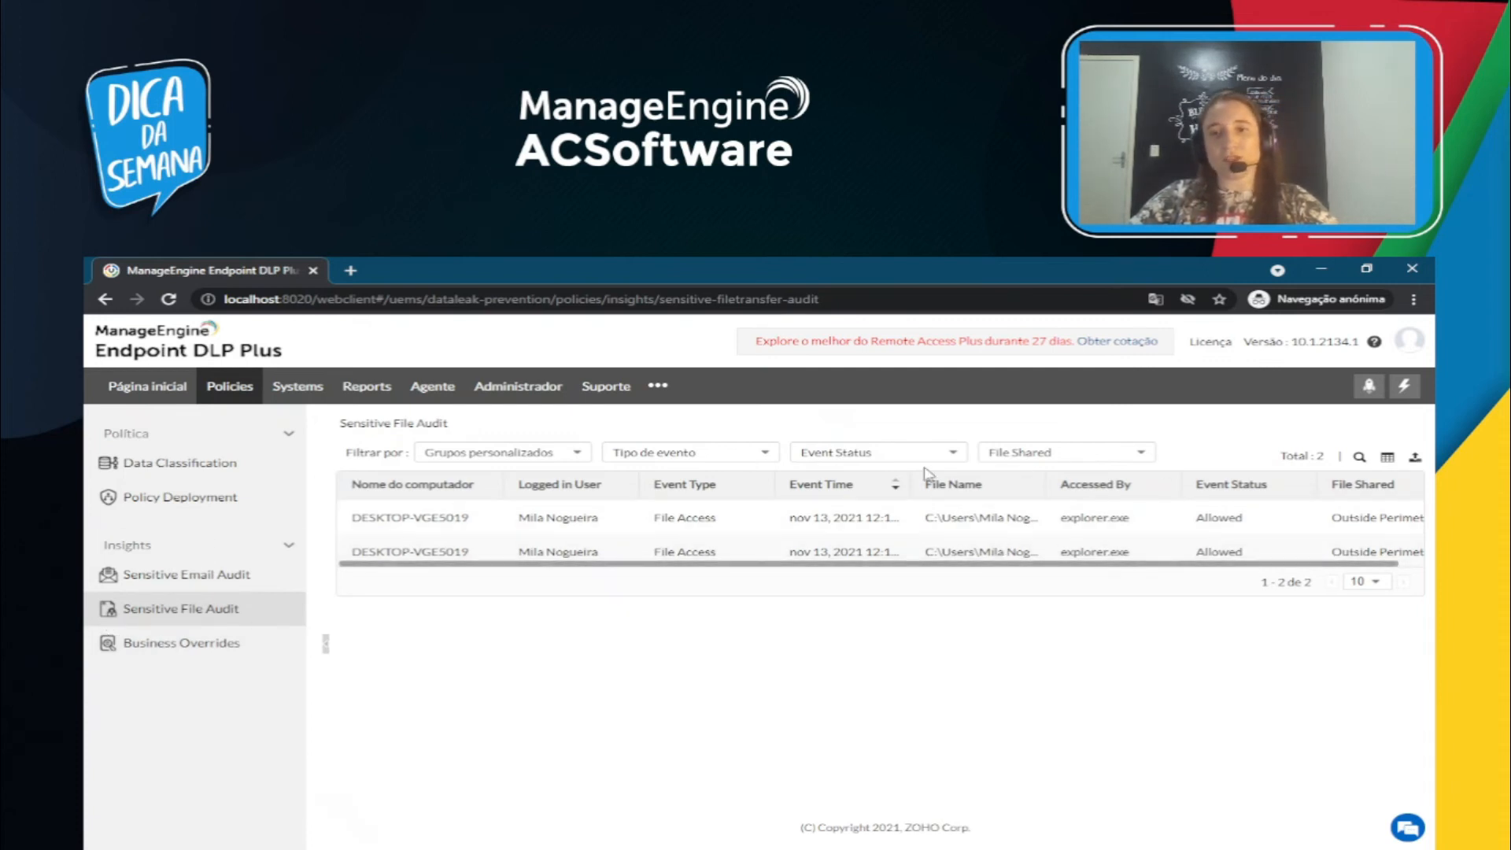
pyautogui.moveTo(1027, 565); pyautogui.dragTo(800, 564)
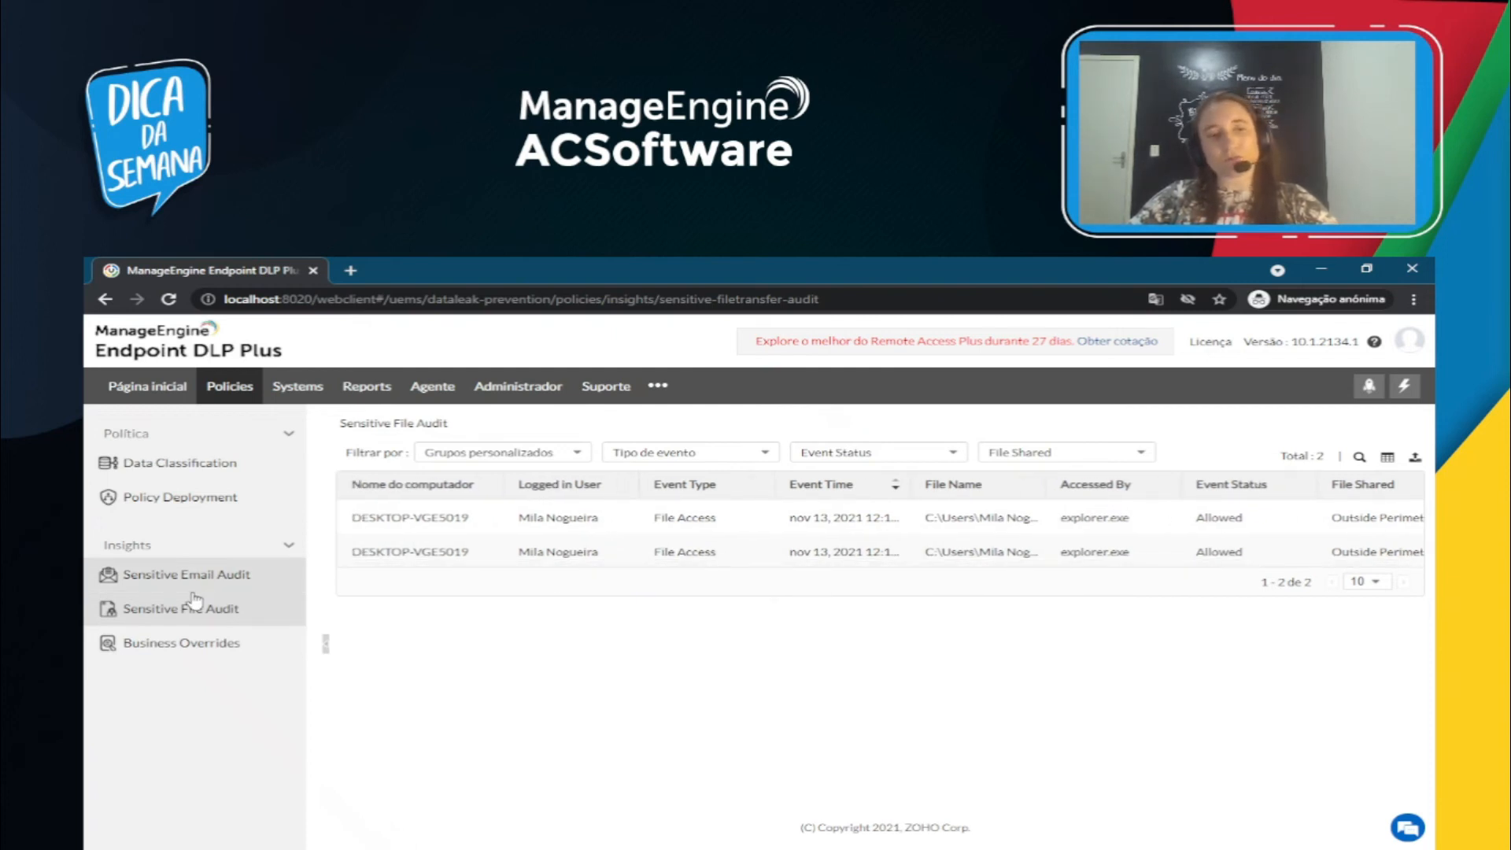
pyautogui.click(186, 643)
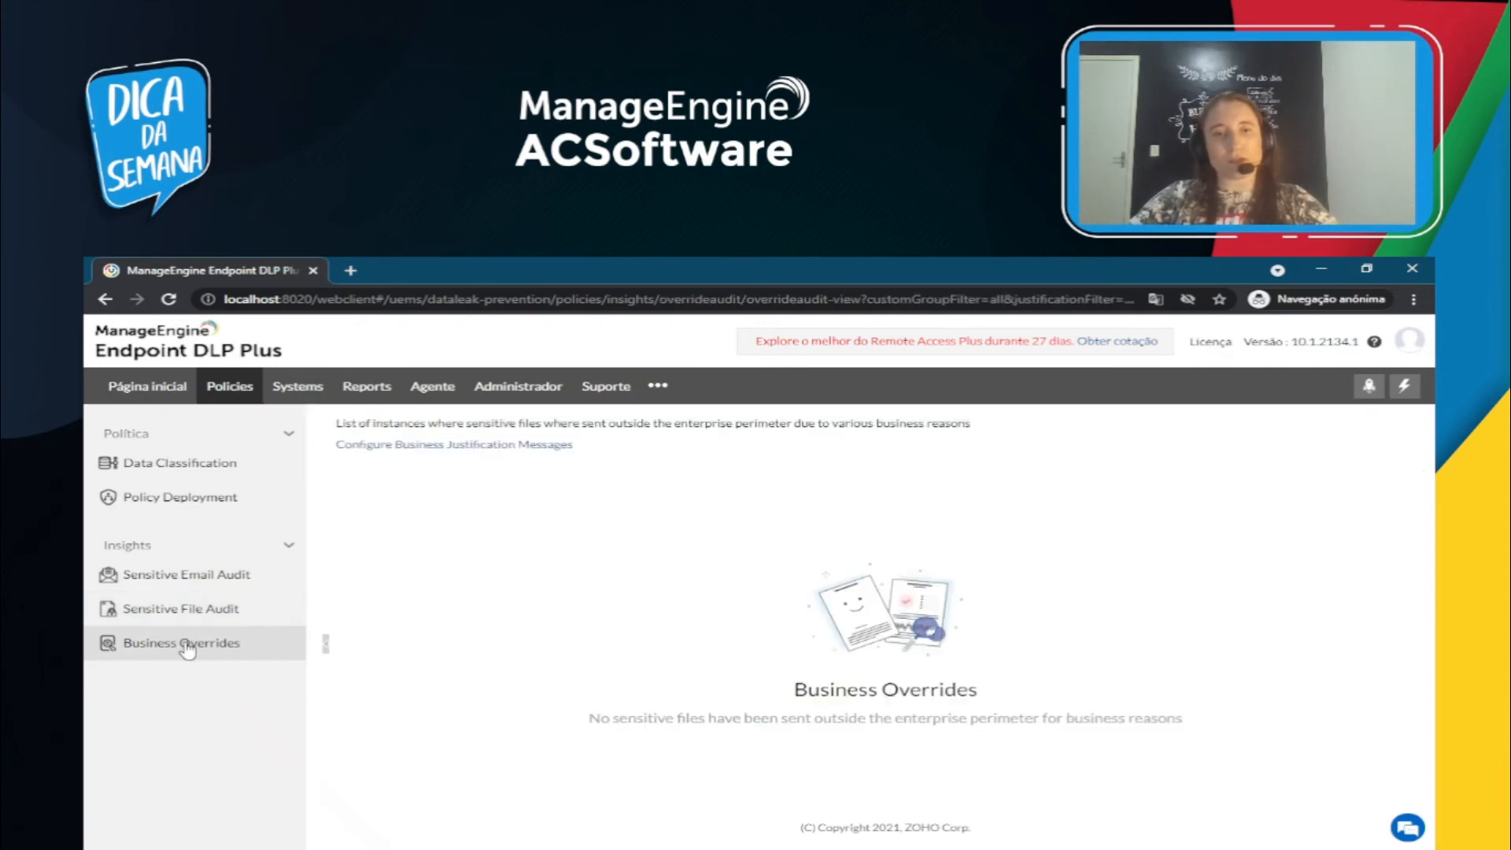
pyautogui.click(185, 575)
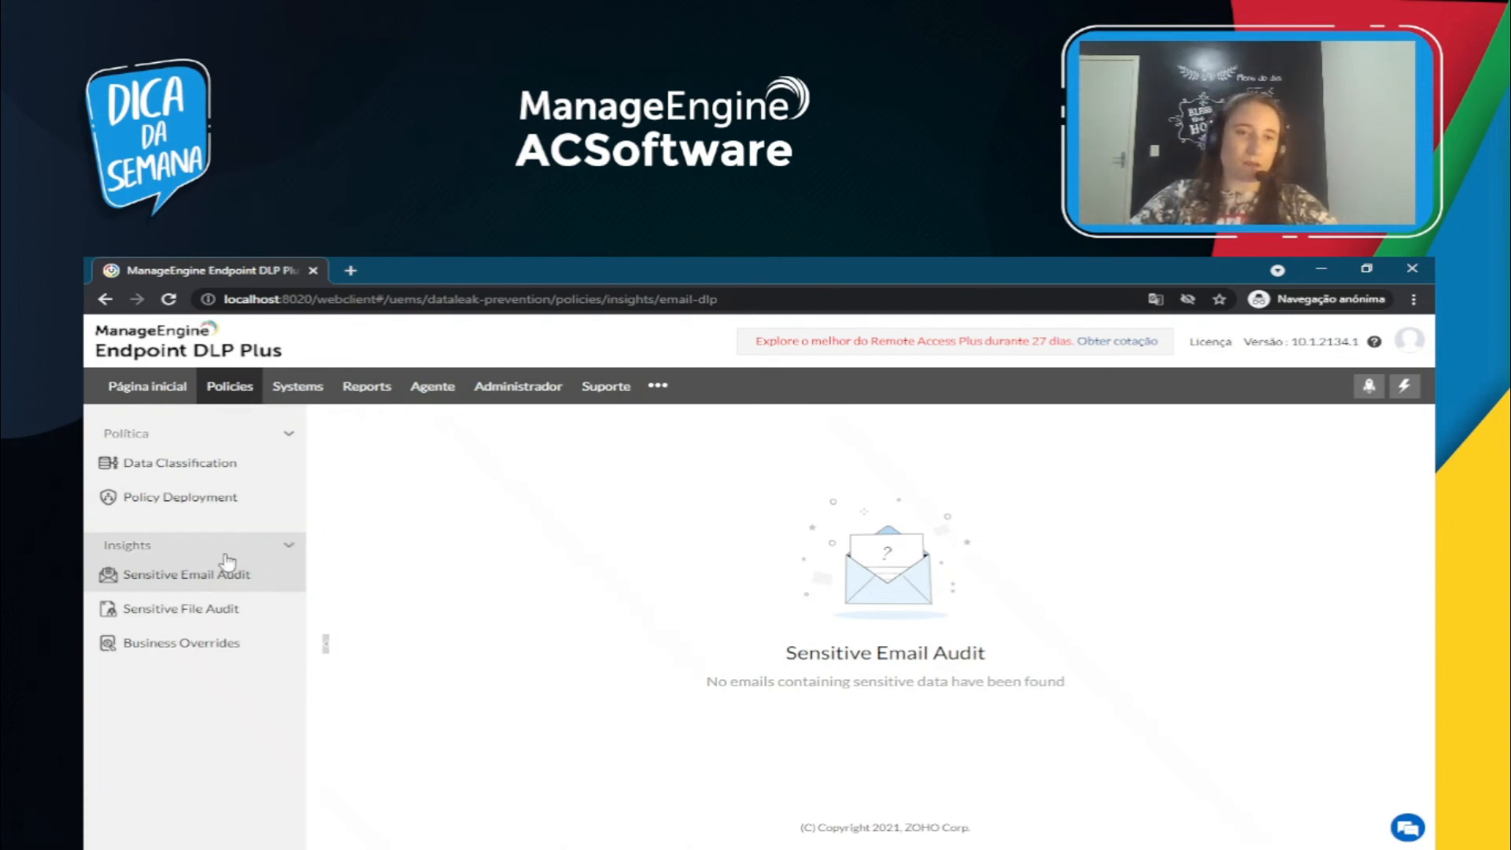
pyautogui.click(296, 390)
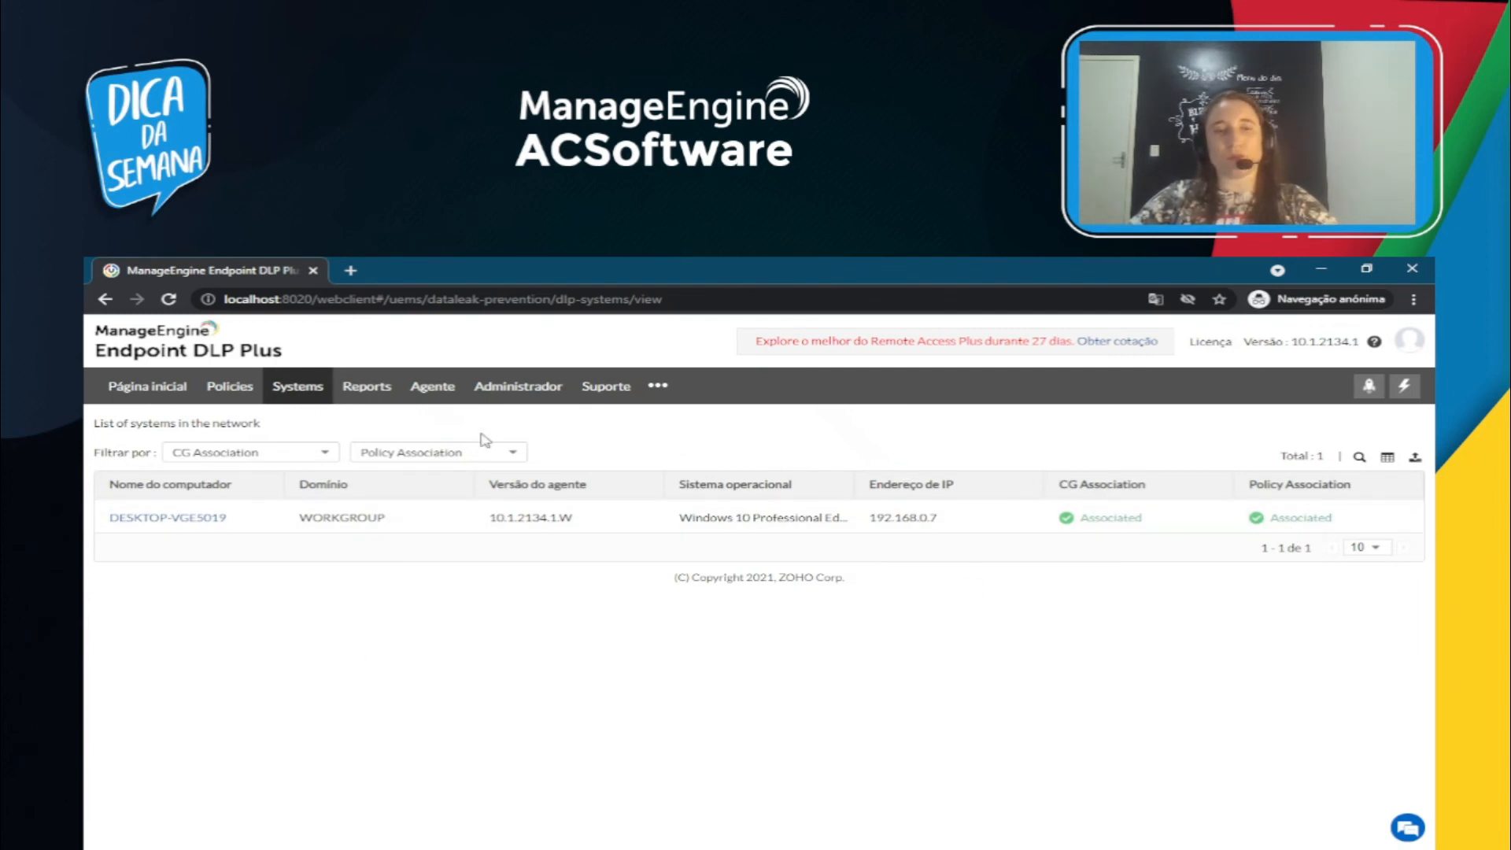
# - Examine the Endpoint Activity Report among the predefined DLP reports, adjusting its column widths to read the entries
pyautogui.click(368, 389)
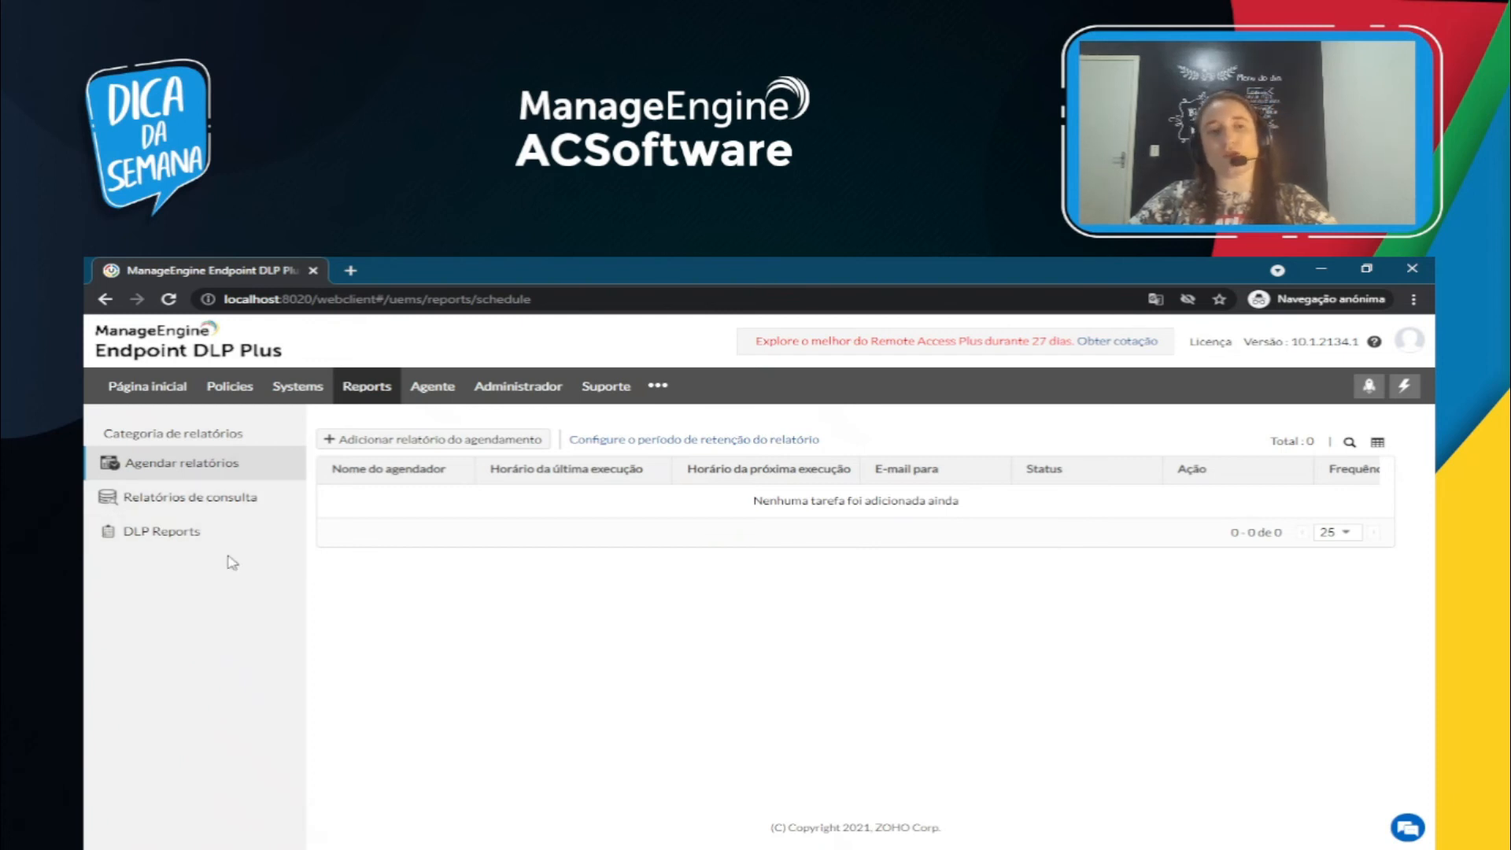
pyautogui.click(183, 538)
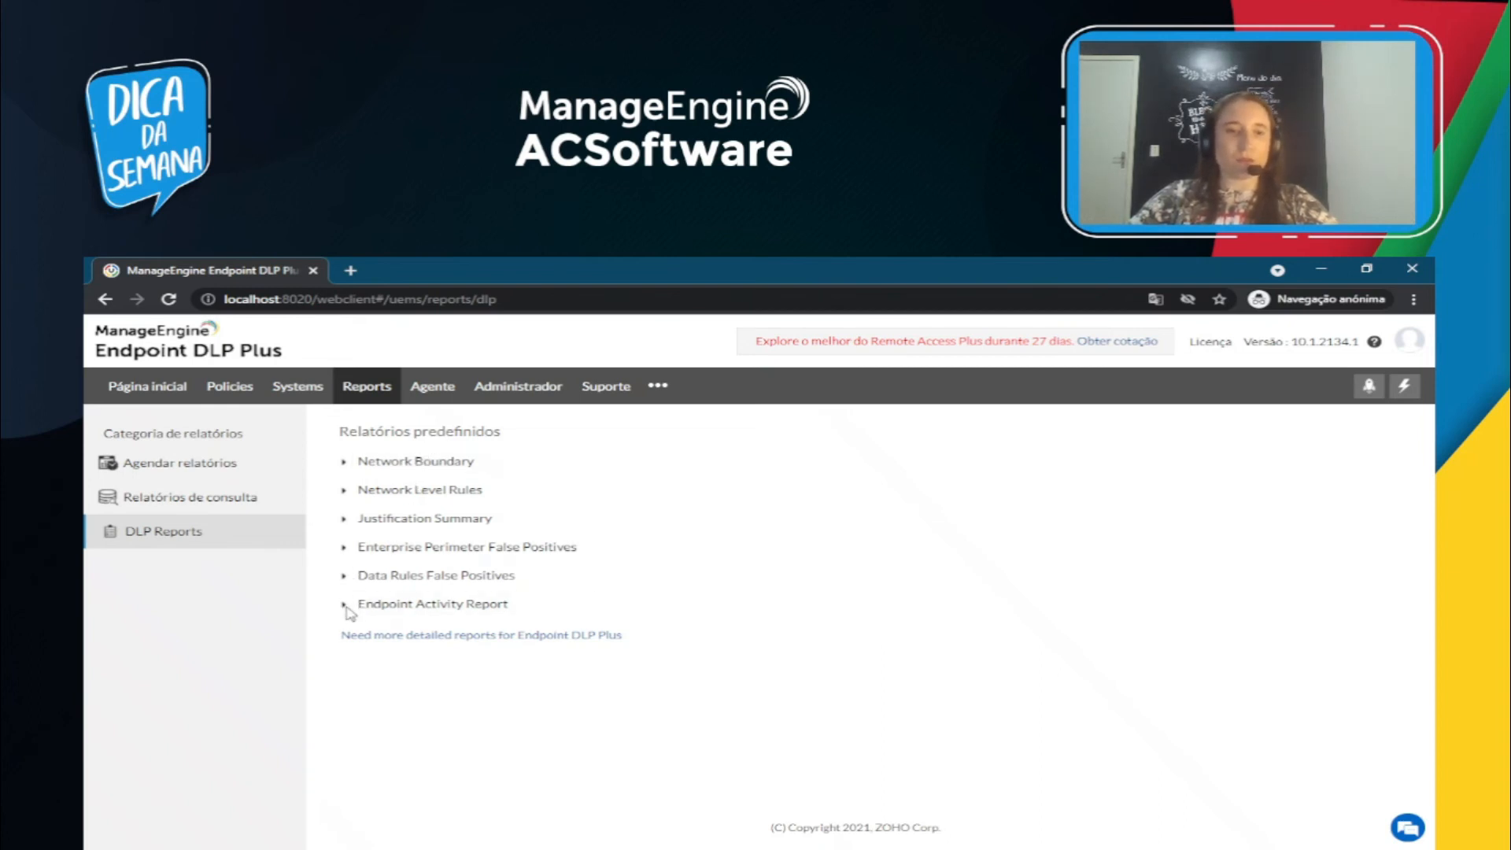
pyautogui.click(393, 606)
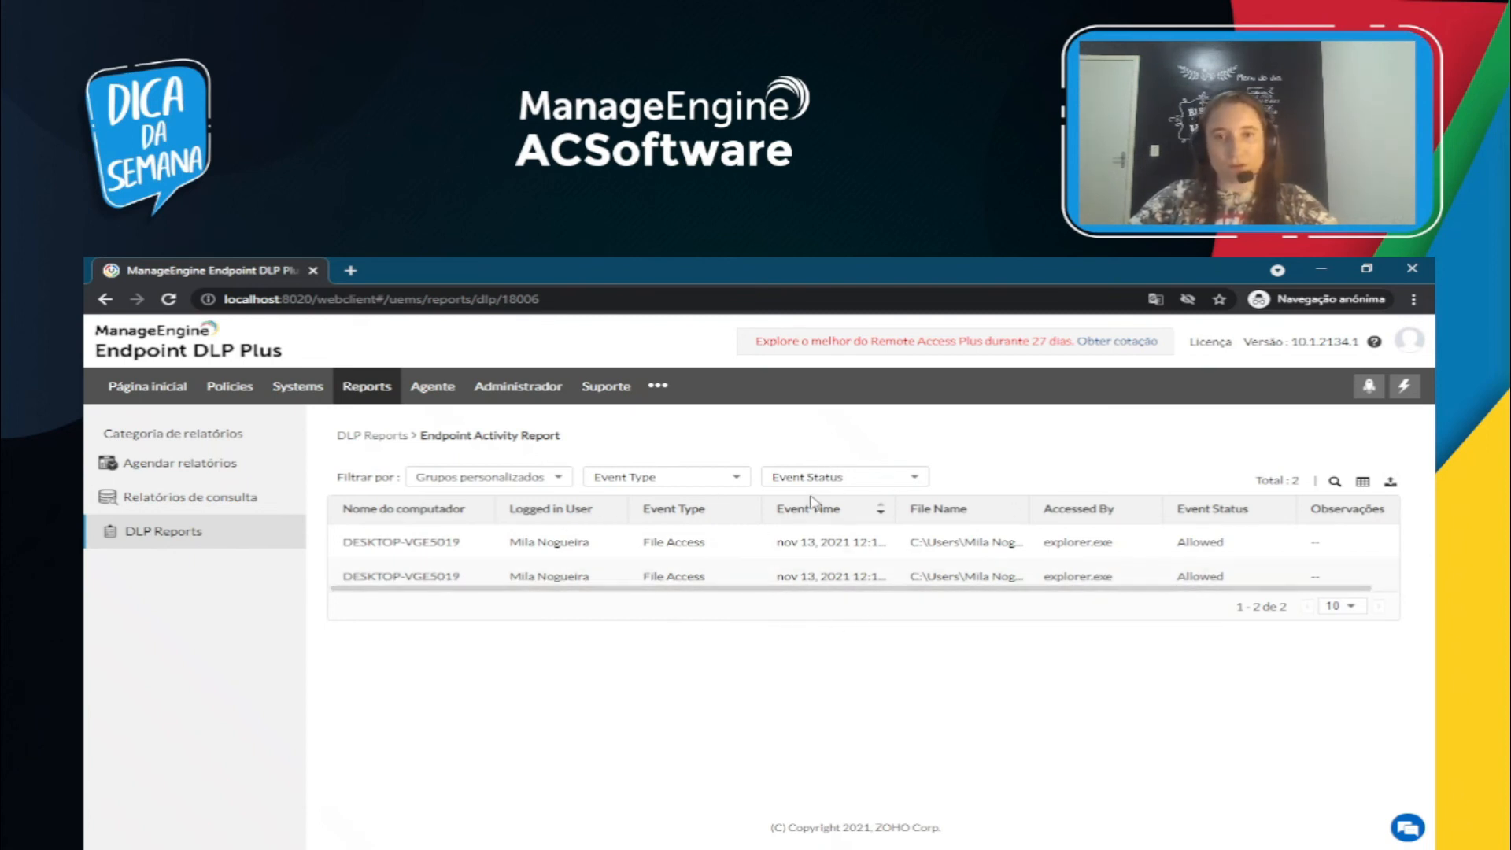
pyautogui.moveTo(1028, 508); pyautogui.dragTo(954, 510)
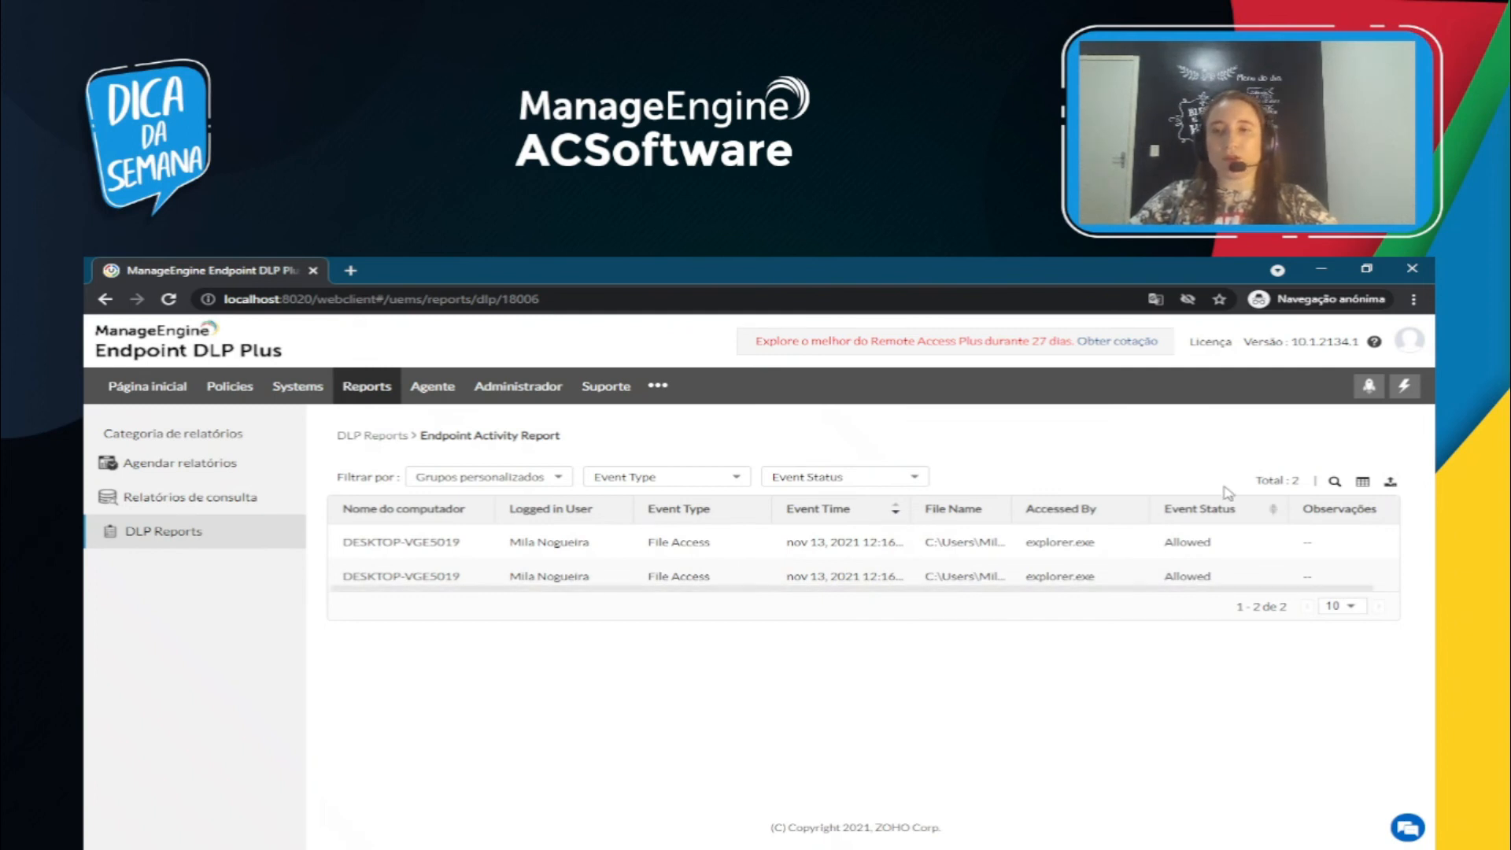
pyautogui.moveTo(1130, 588); pyautogui.dragTo(733, 506)
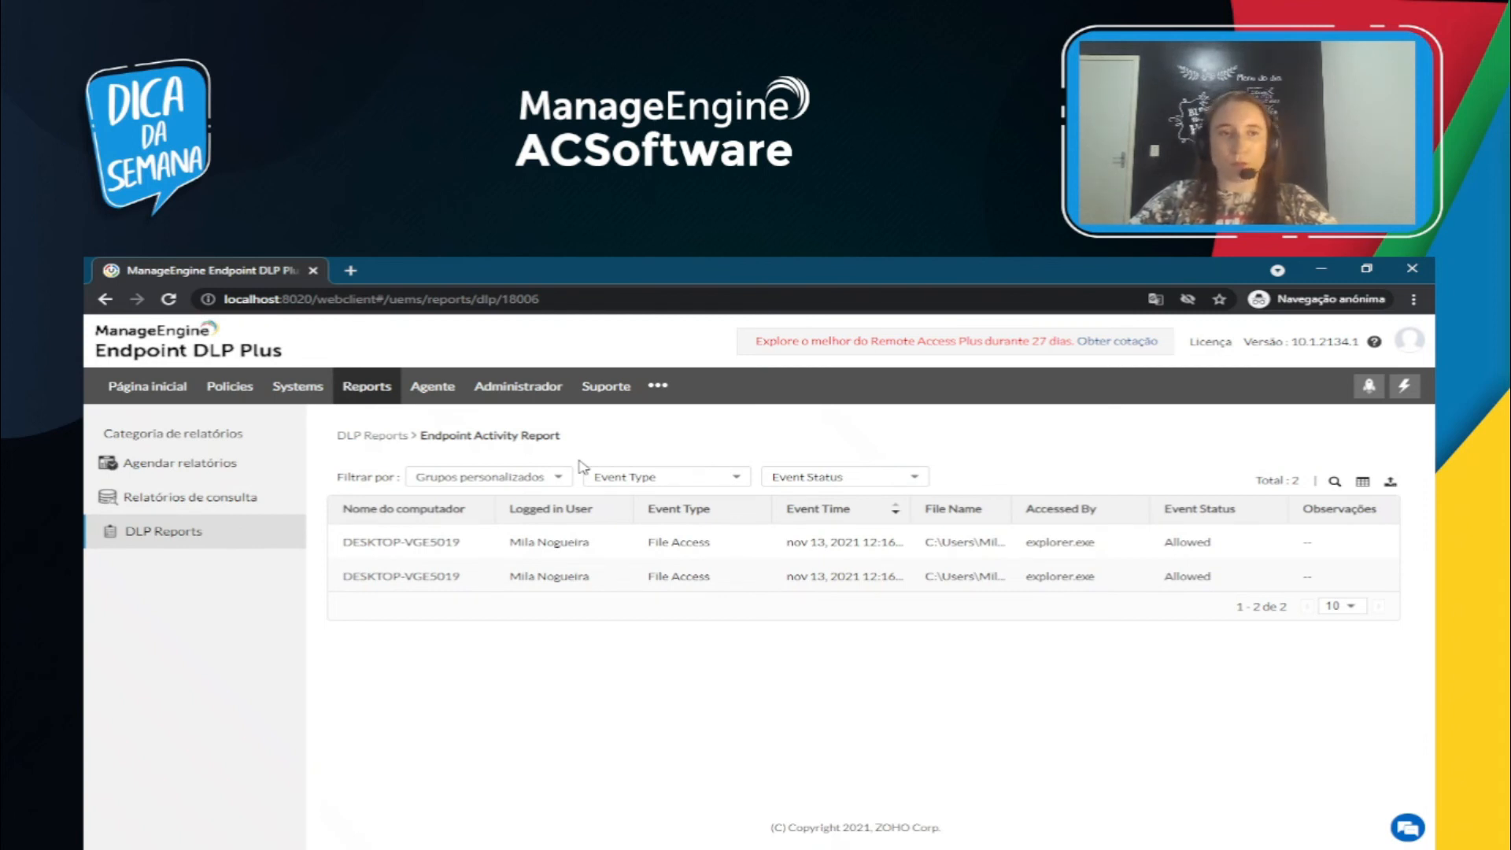
# - Examine the agent summary (Resumo), the managed domains (Domínio) and the managed computers (Computadores)
pyautogui.click(449, 394)
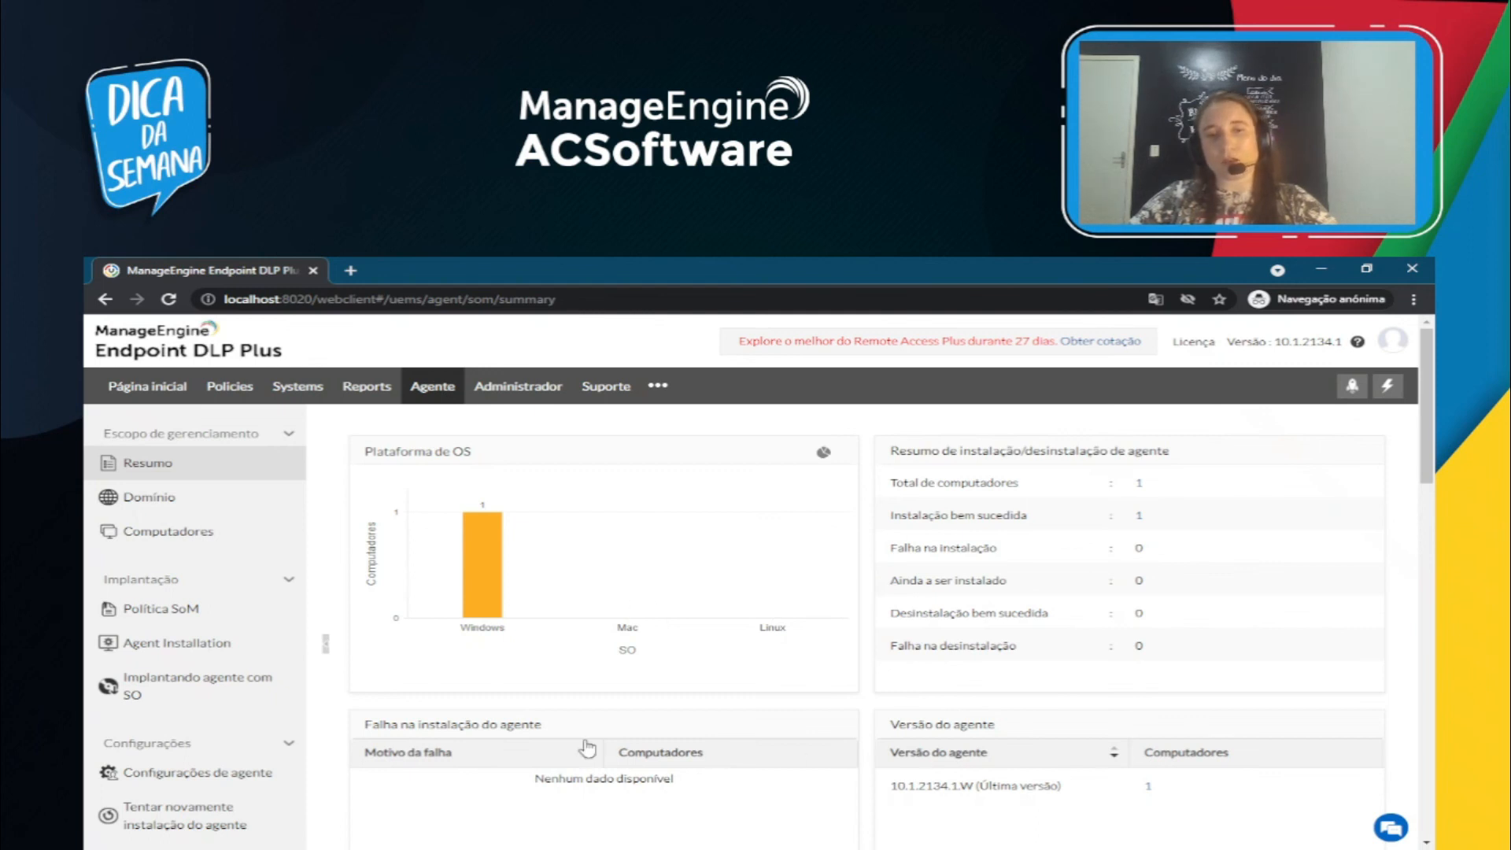
pyautogui.scroll(-1, 581, 623)
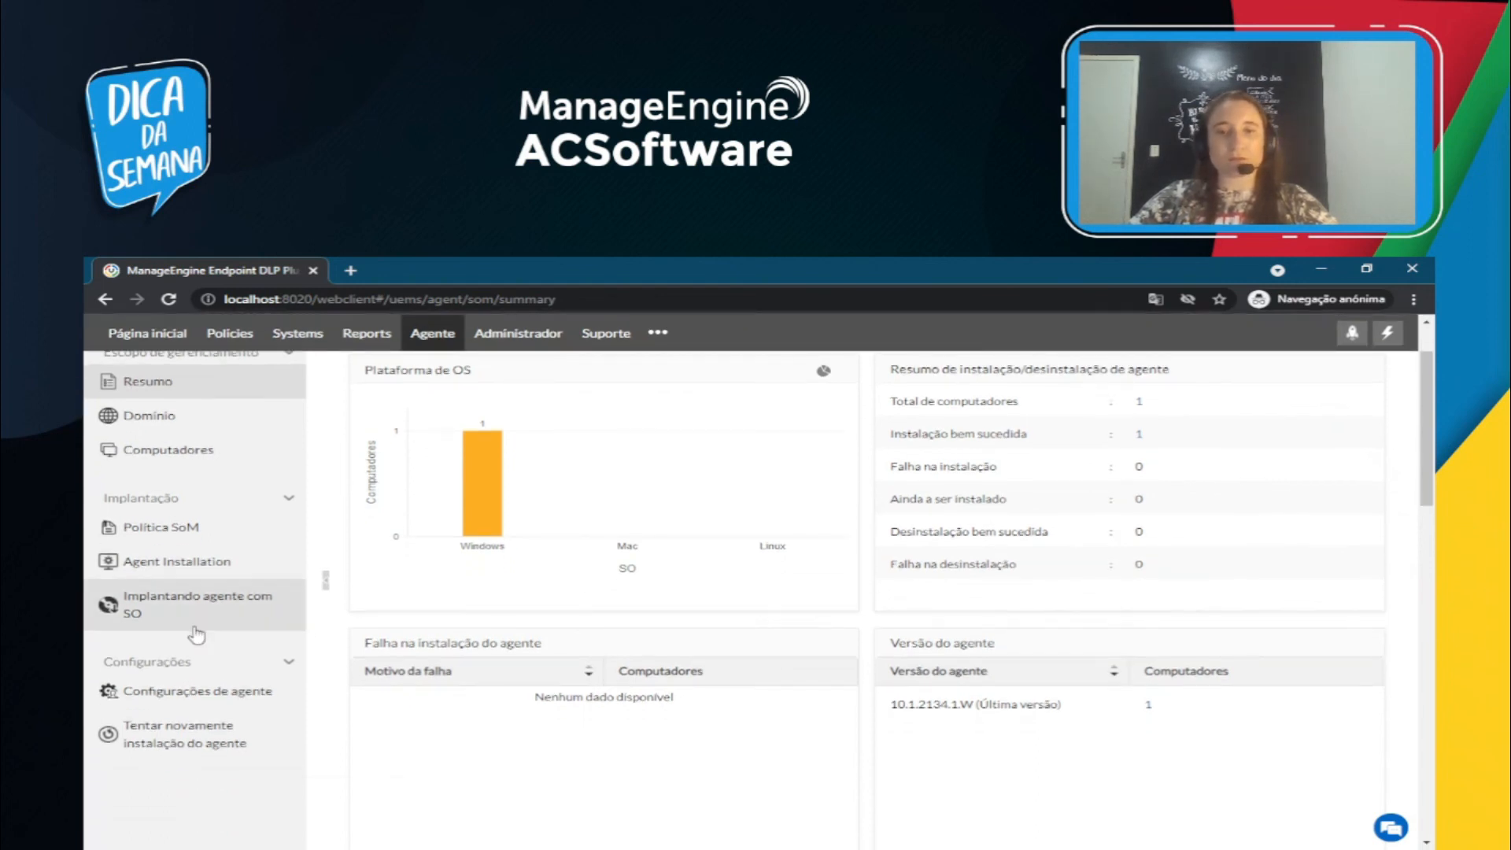
pyautogui.scroll(1, 358, 633)
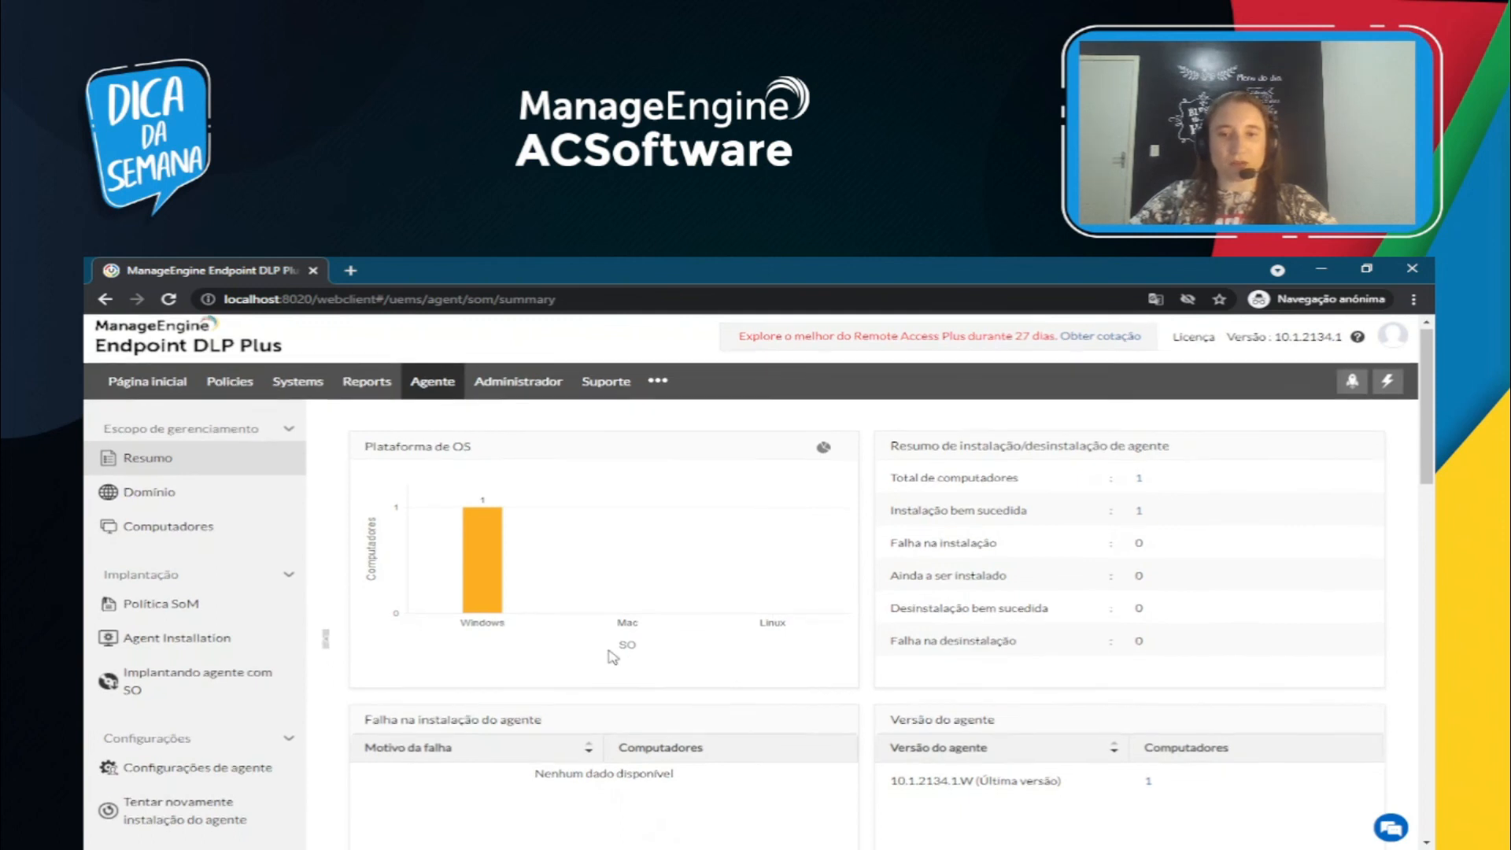
pyautogui.scroll(-1, 611, 650)
pyautogui.scroll(1, 667, 722)
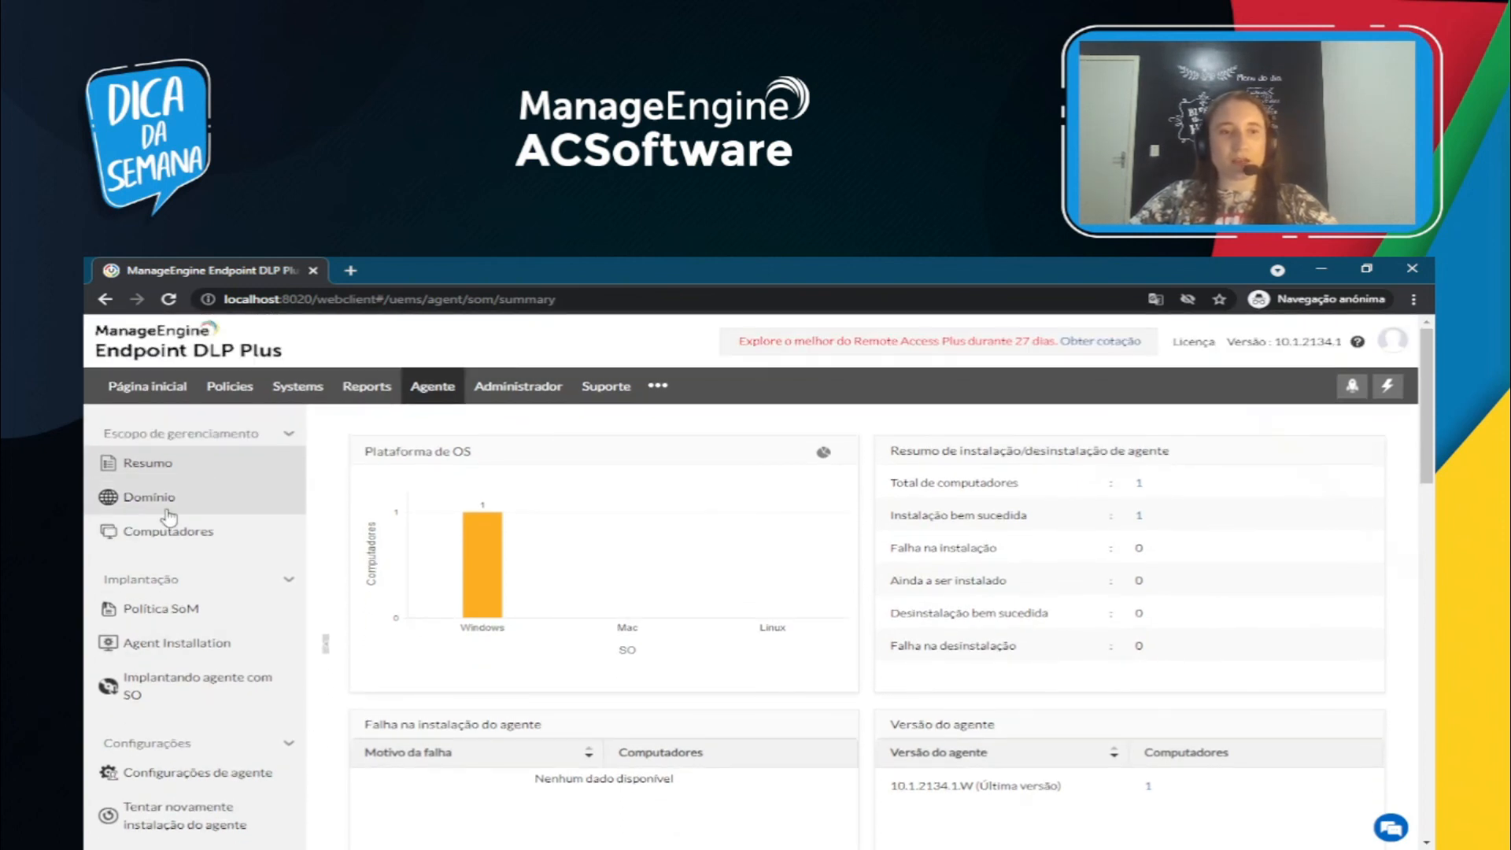
pyautogui.click(167, 510)
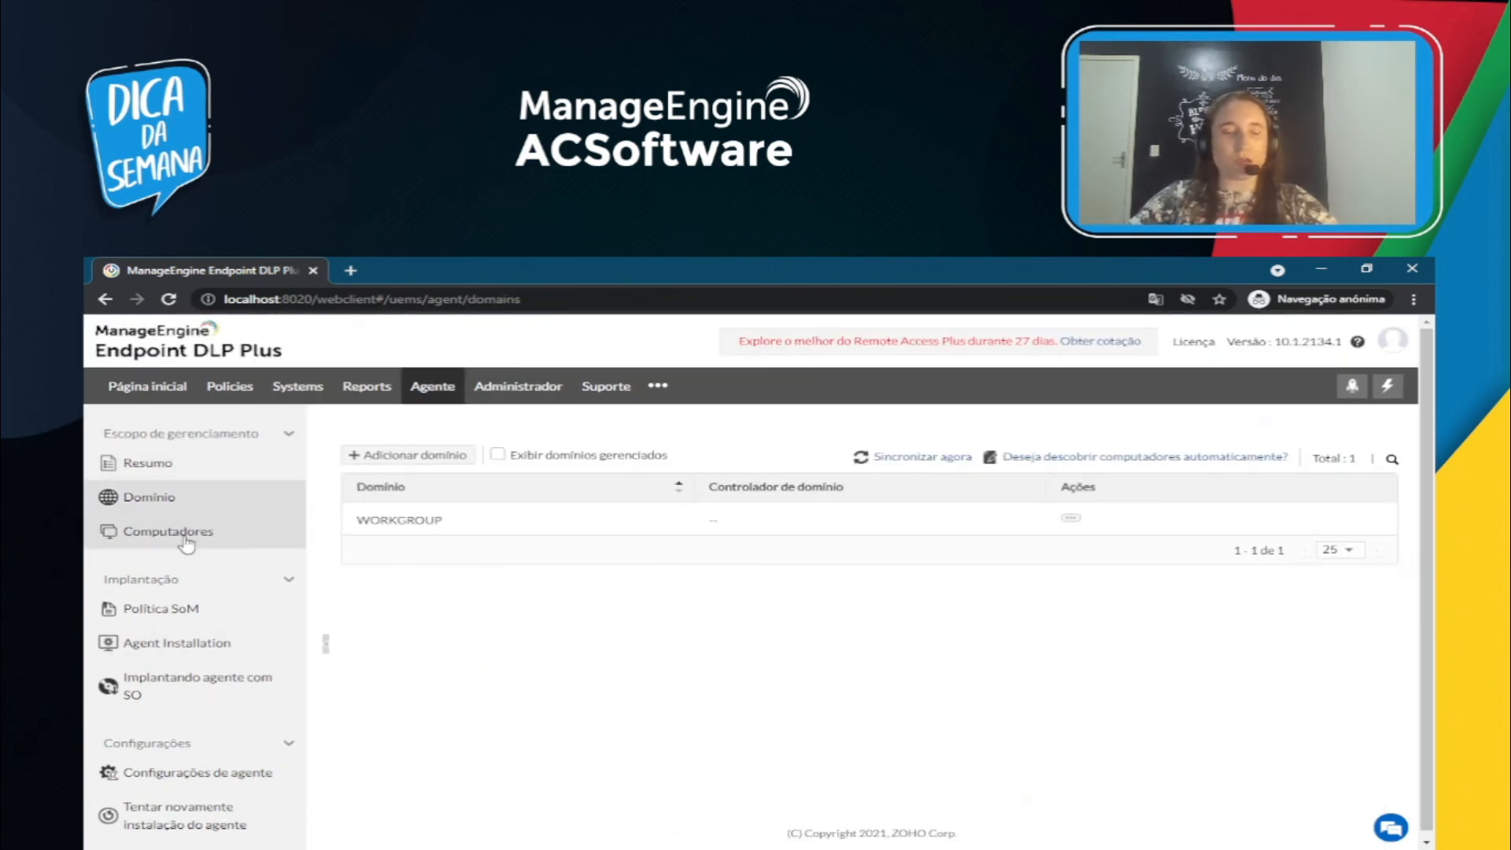
pyautogui.click(186, 537)
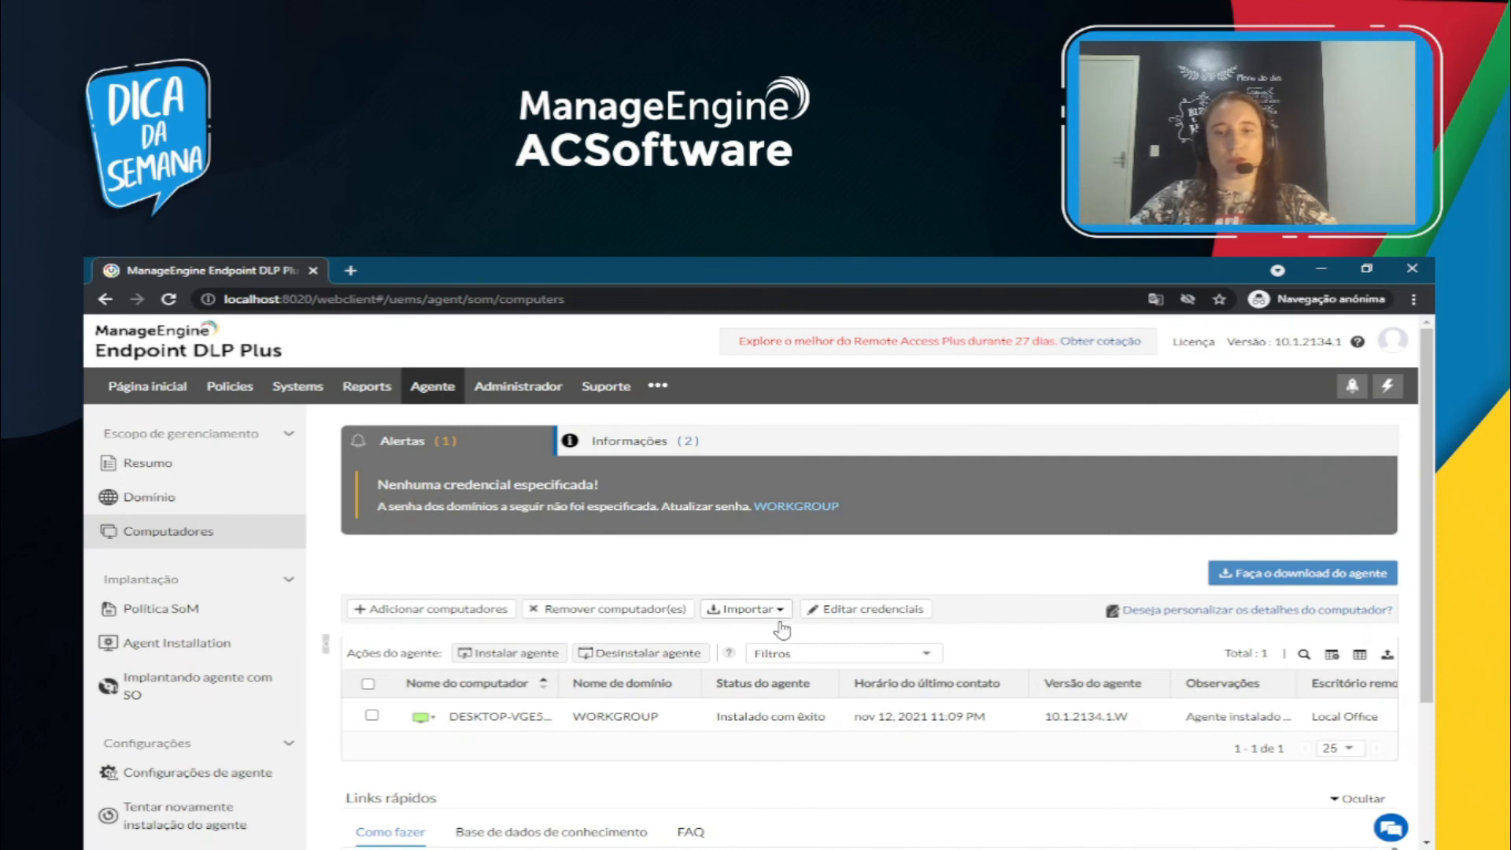
# - Examine the users (Usuário) and roles (Função) in the user administration settings, and return to the deployed policies
pyautogui.scroll(-1, 622, 689)
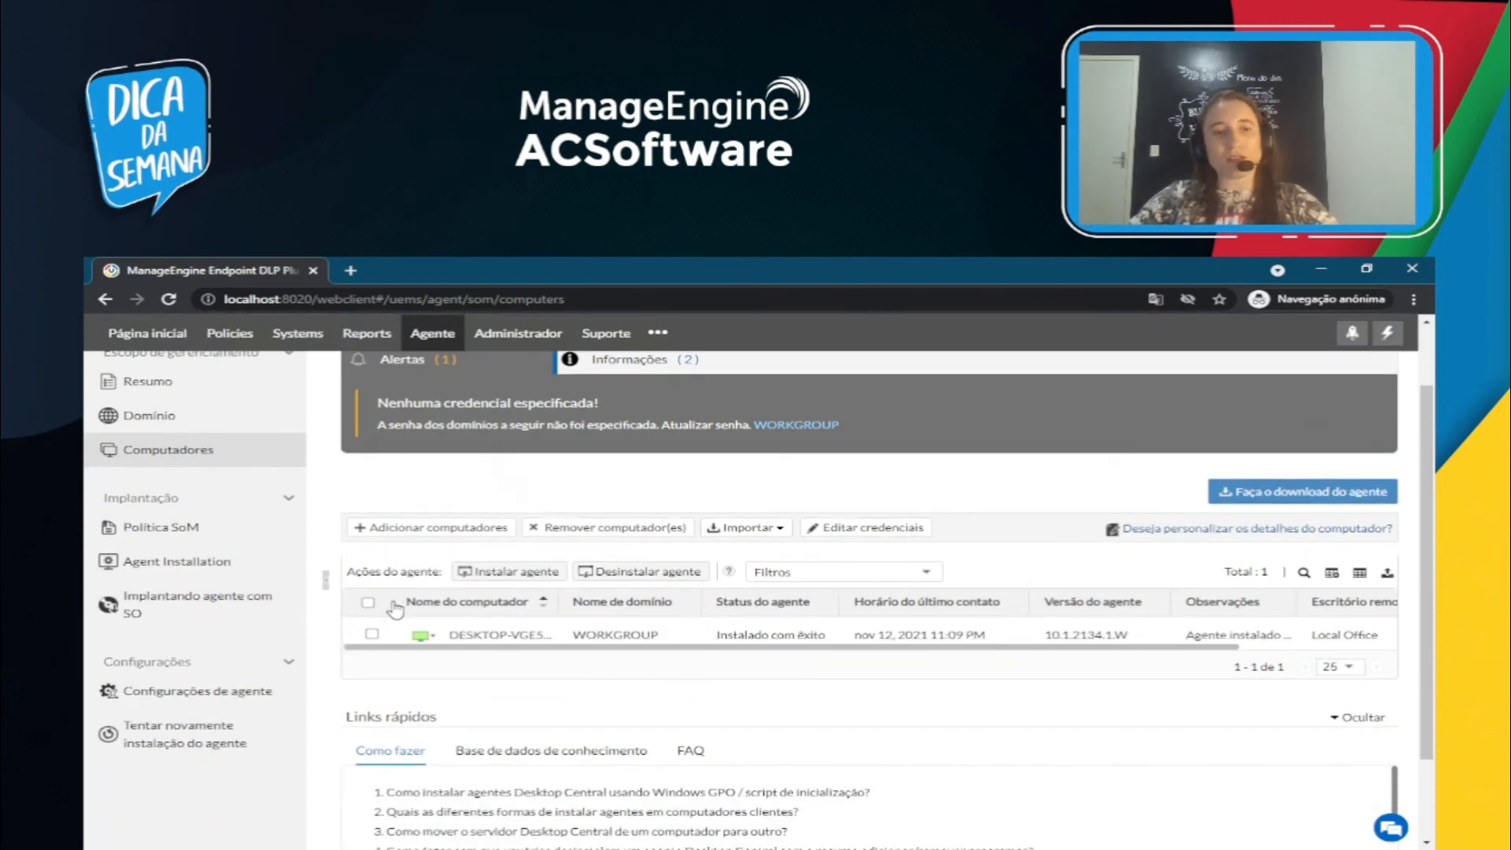
pyautogui.scroll(1, 553, 627)
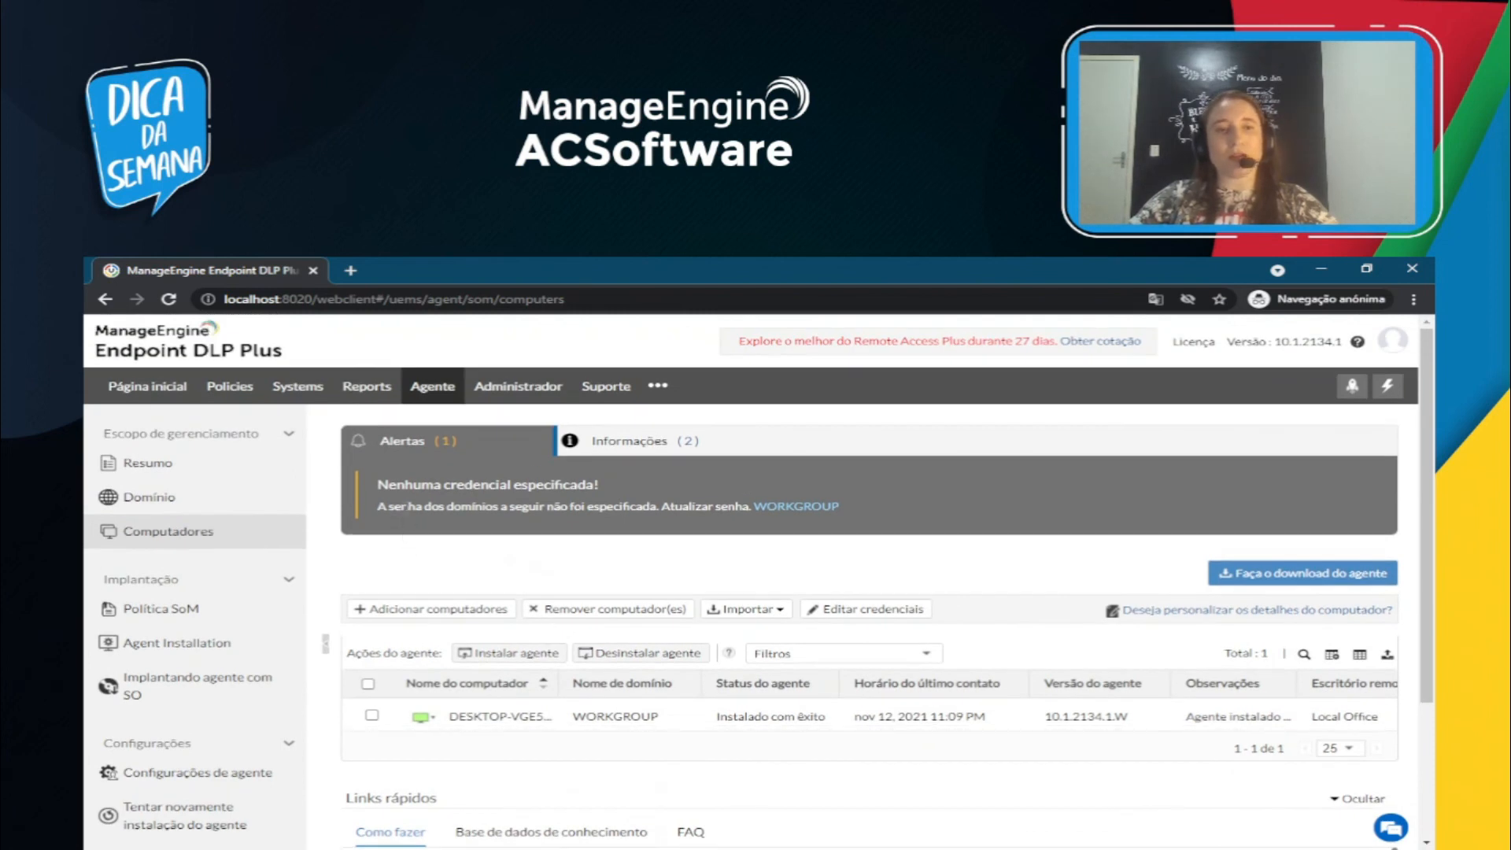
pyautogui.click(521, 385)
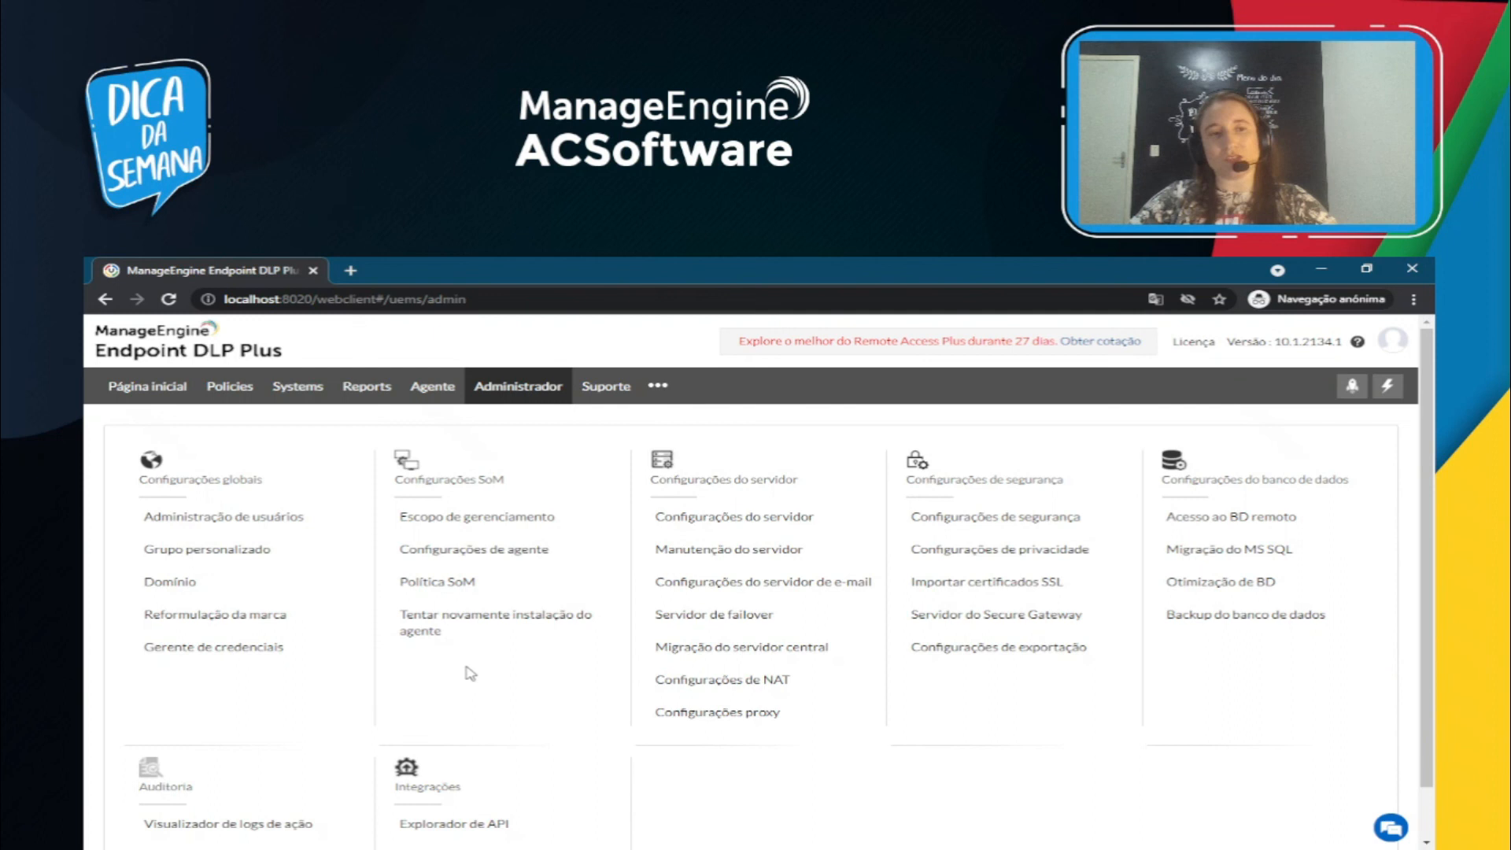
pyautogui.click(287, 518)
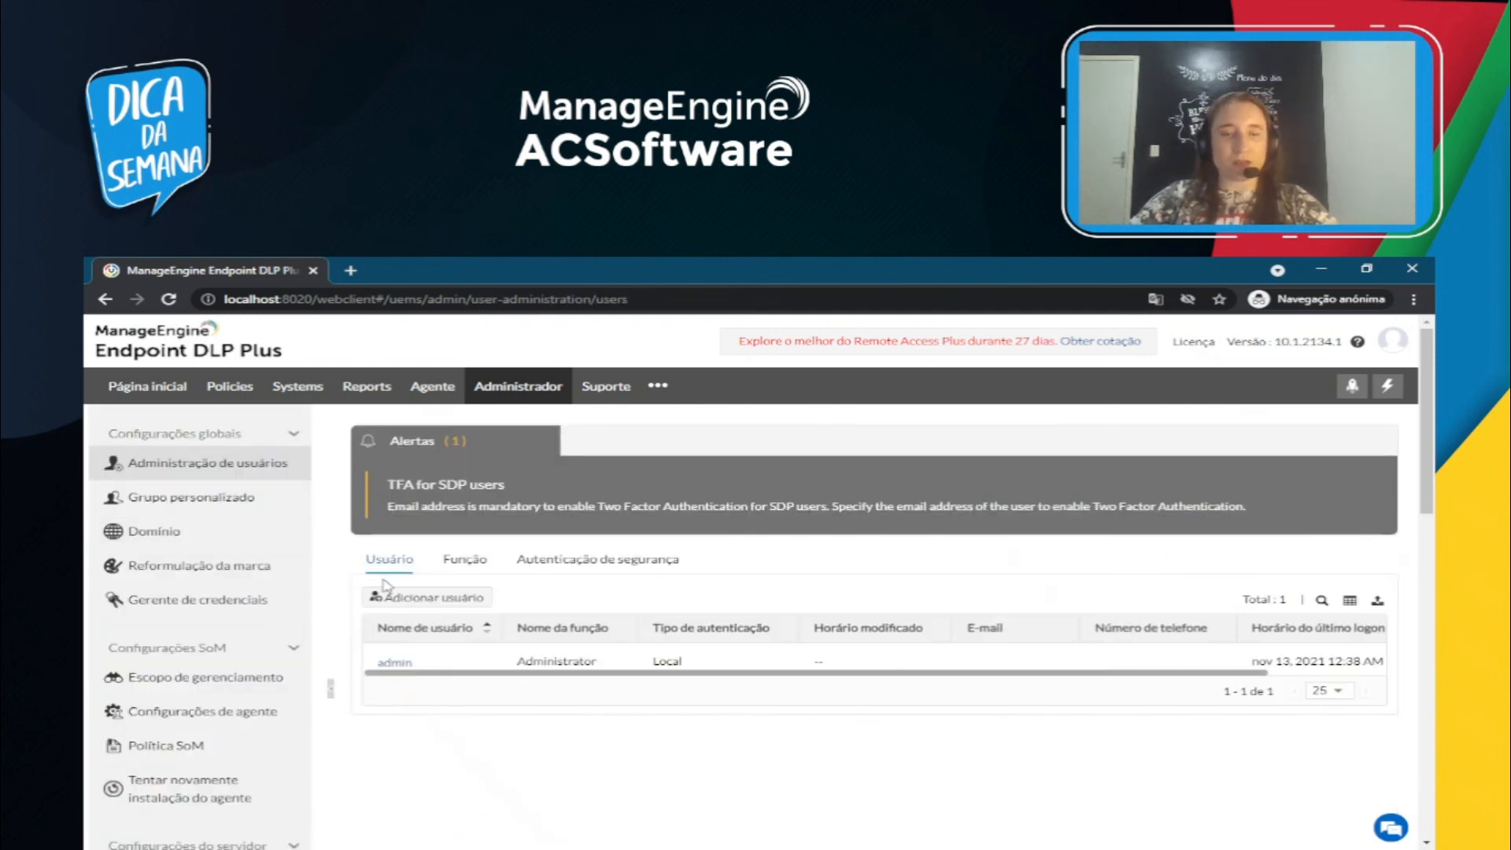
pyautogui.click(480, 561)
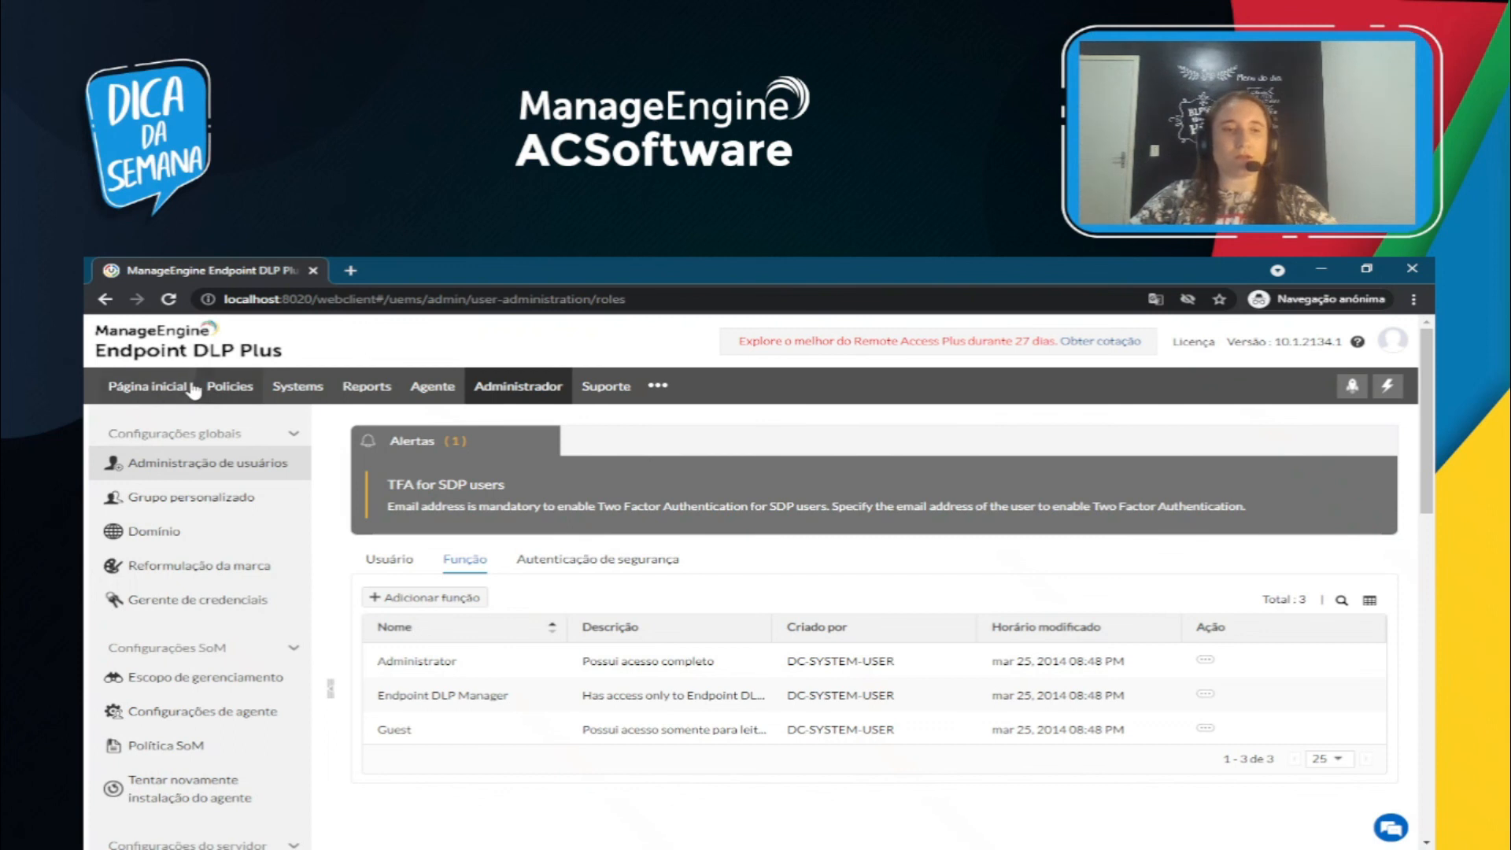
pyautogui.click(228, 388)
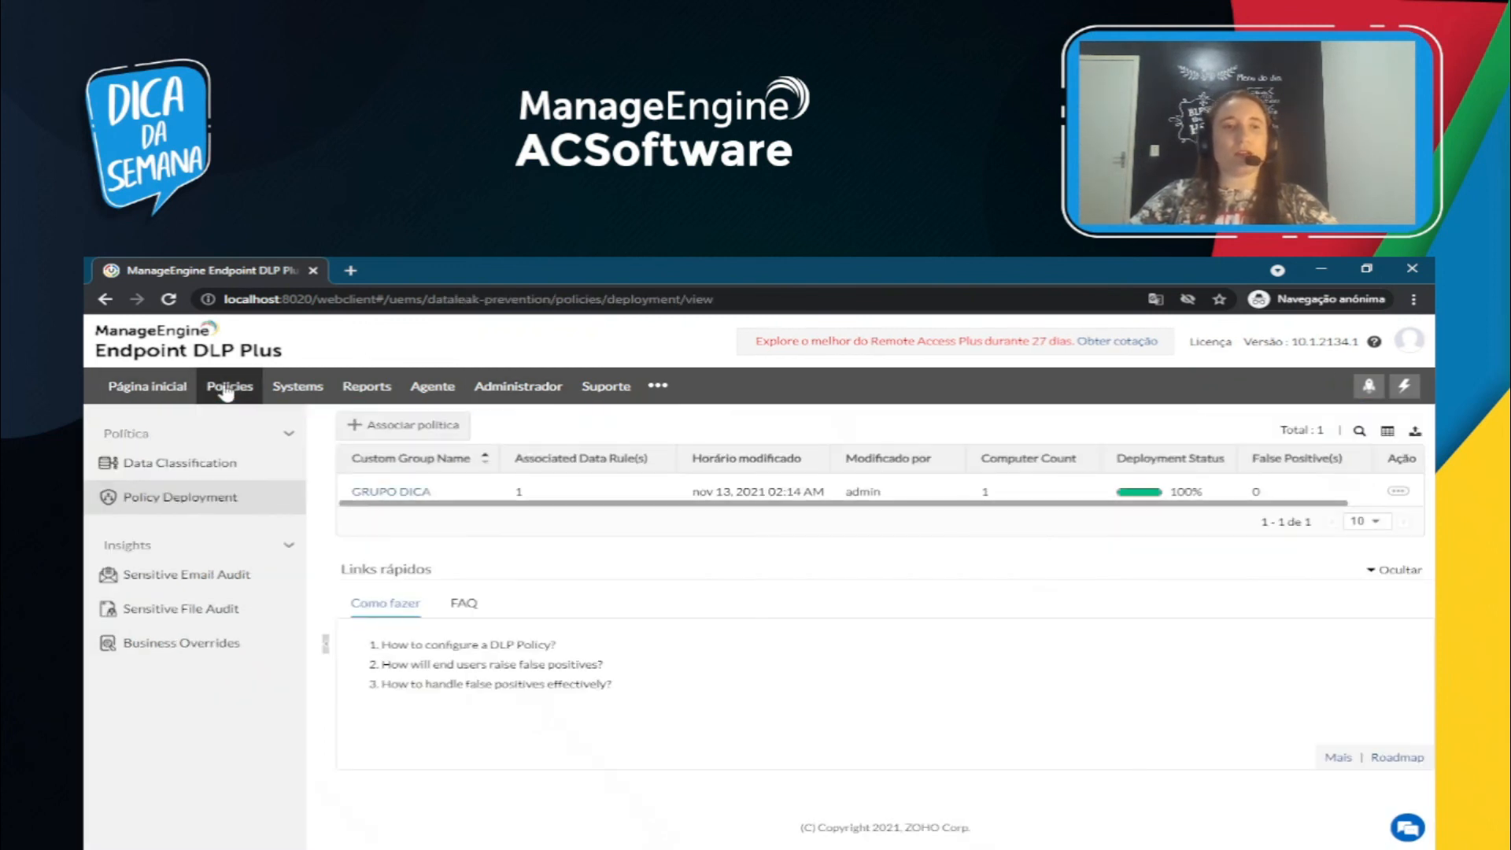